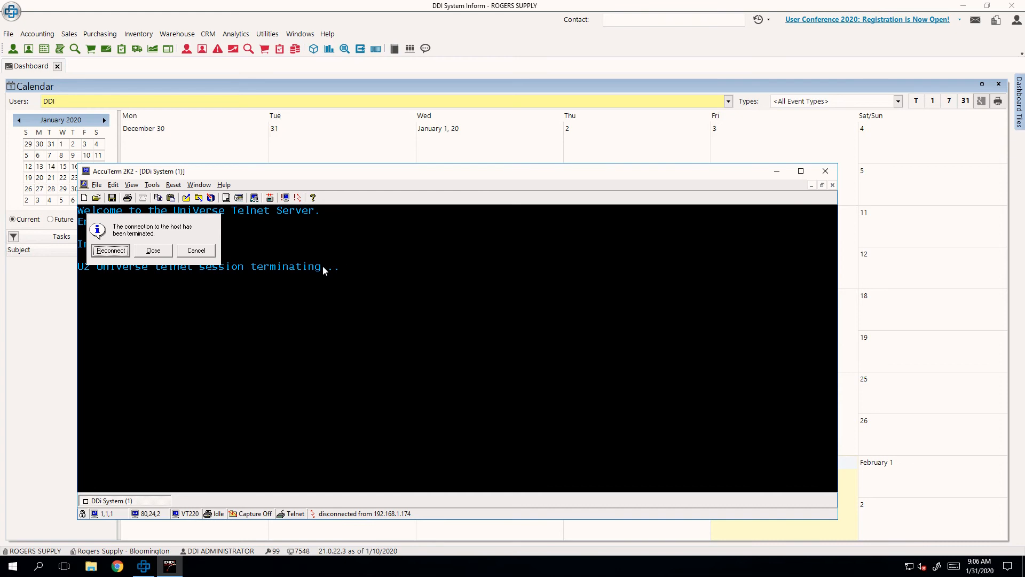
- Reconnect the terminal session and sign in to the Telnet server as DDIRF with the account password, accepting the default DDI account
click(110, 250)
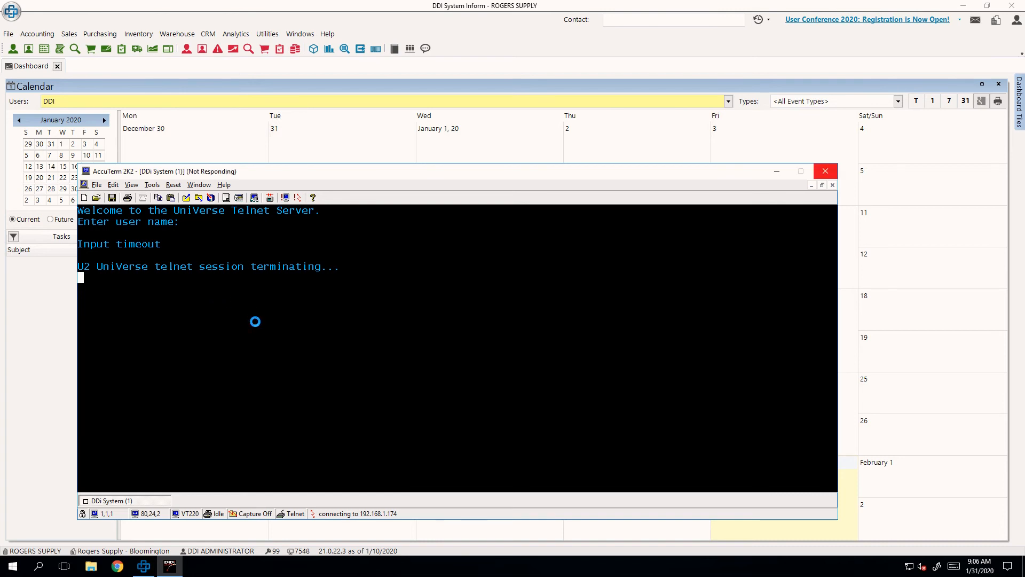
text(DD)
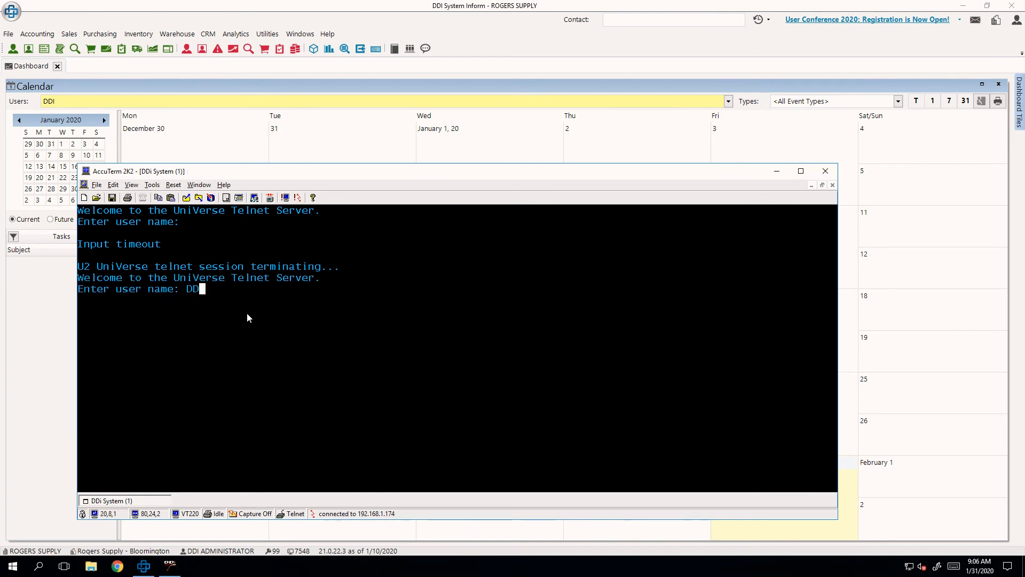
text(IRF)
key(Return)
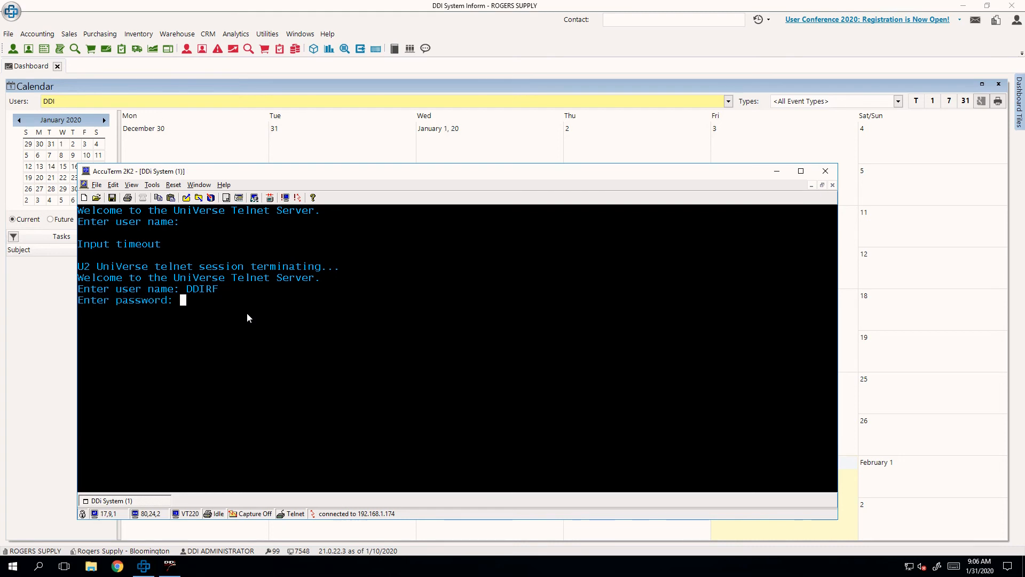
key(Return)
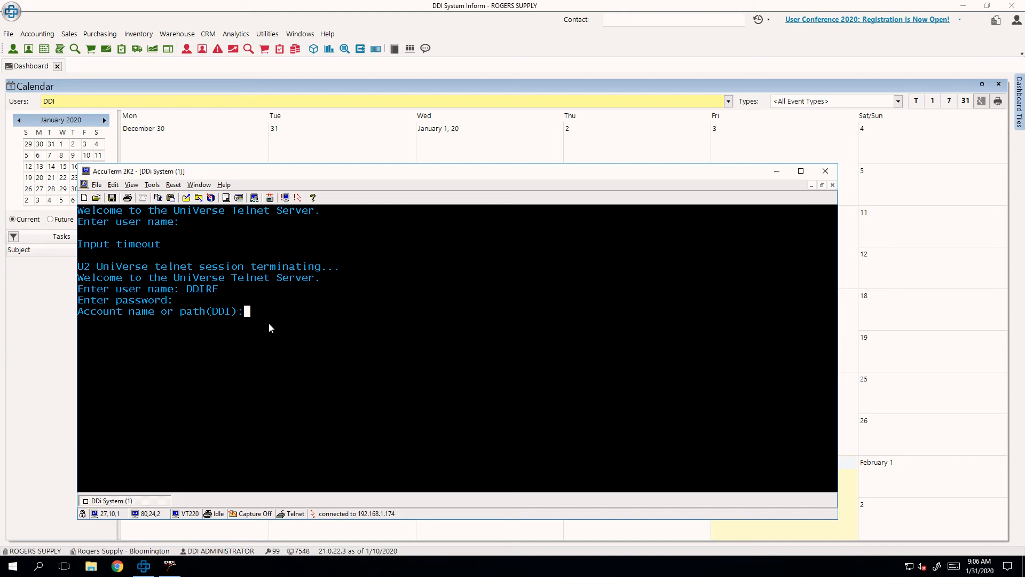
key(Return)
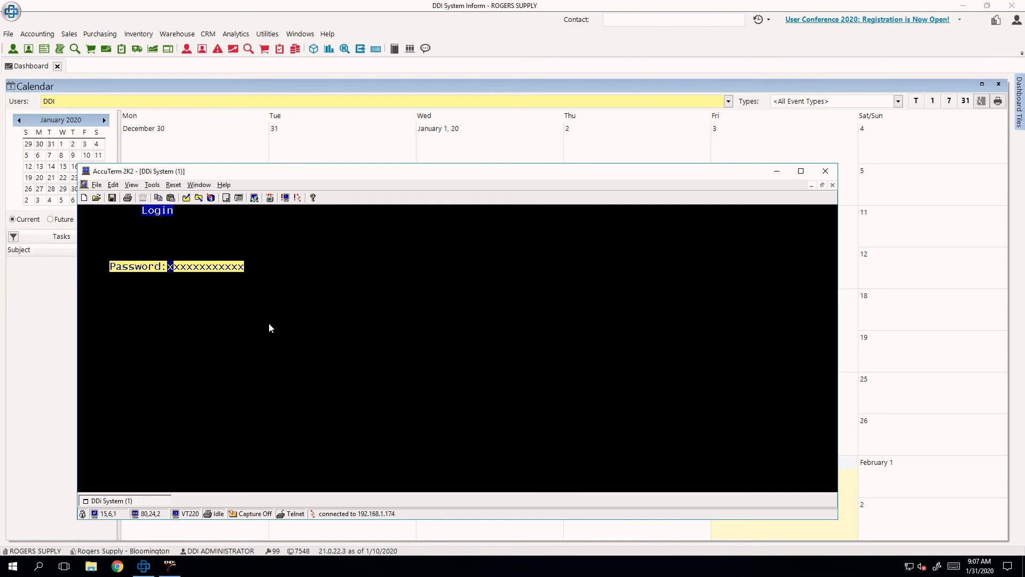
- Log in to the warehouse system with the user's password, selecting branch 04 and warehouse 04 Bloomington
text(xxxx)
key(Return)
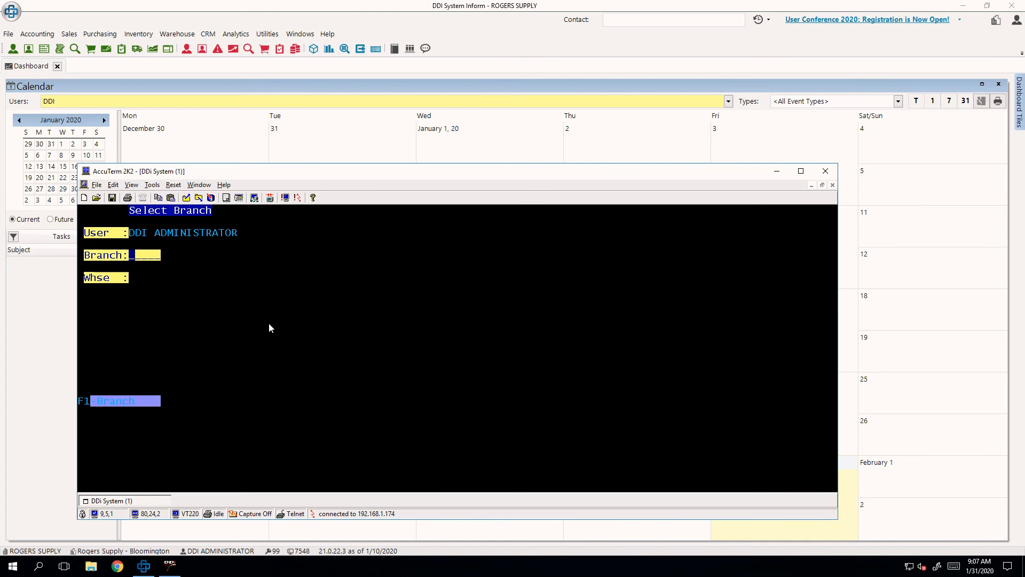
text(04)
key(Return)
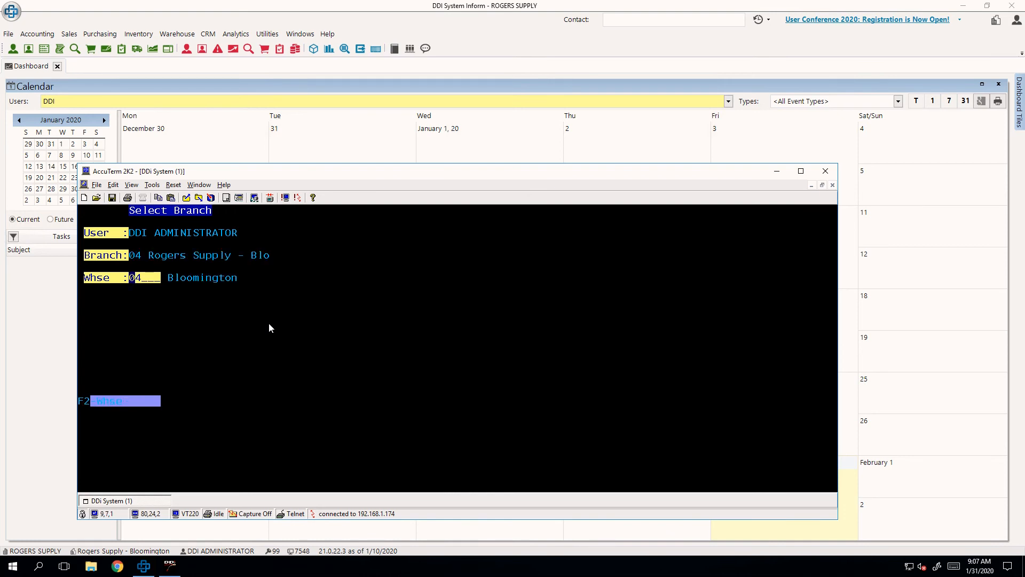
key(Return)
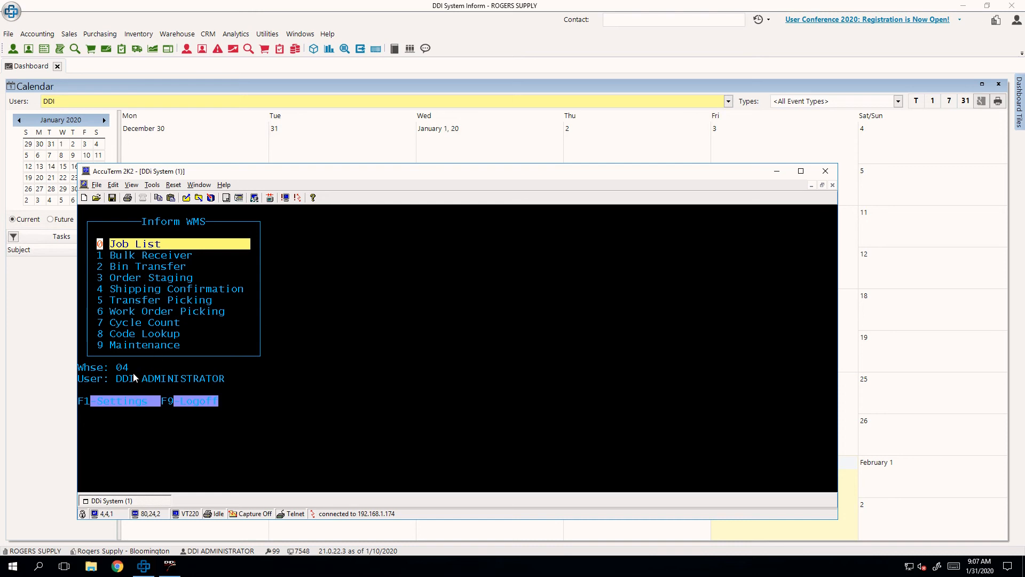
- Change the terminal's Bright display attribute to color 98, yellow text on an olive background, and apply the settings
drag(242, 390, 81, 366)
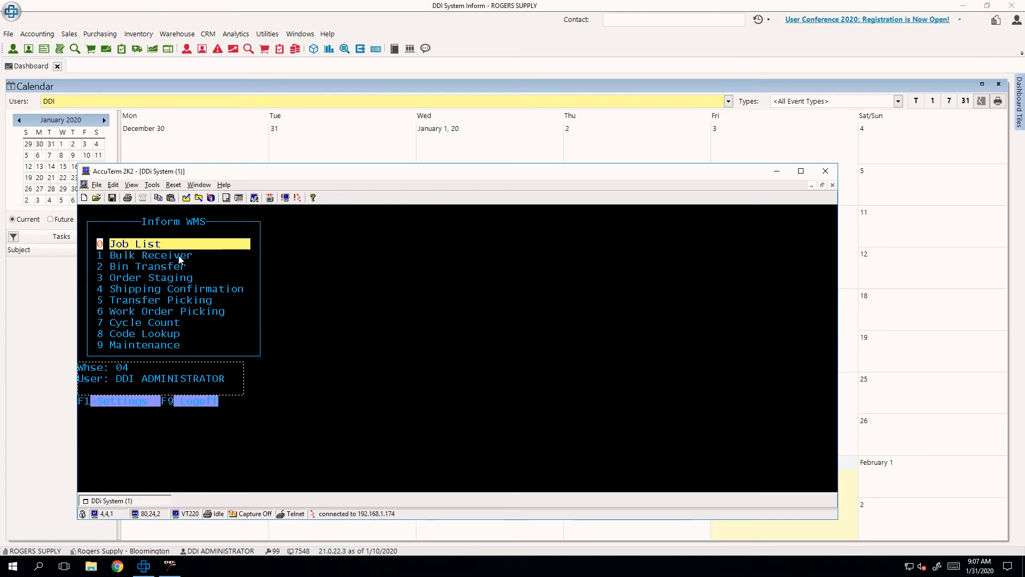
click(152, 185)
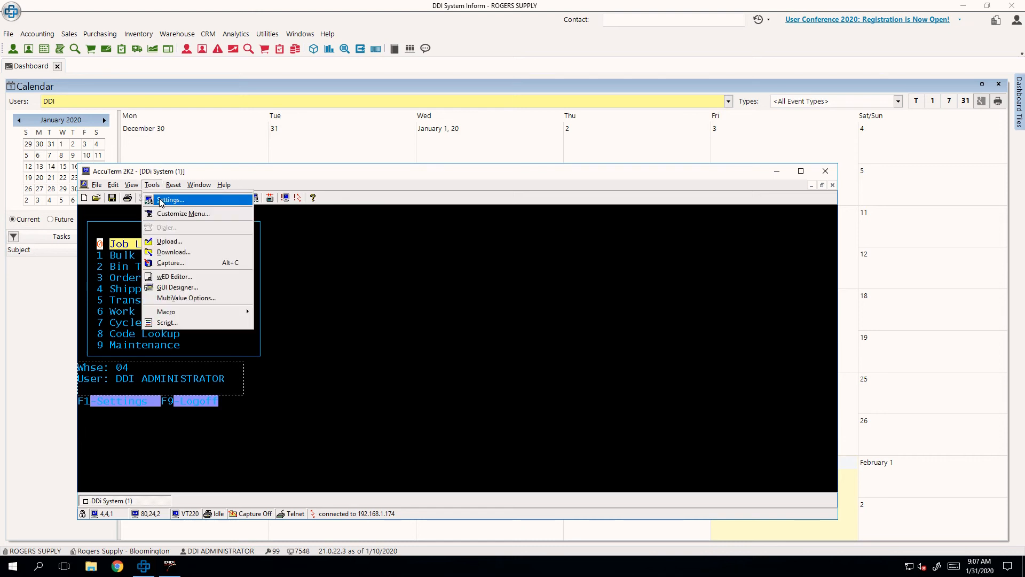
click(160, 200)
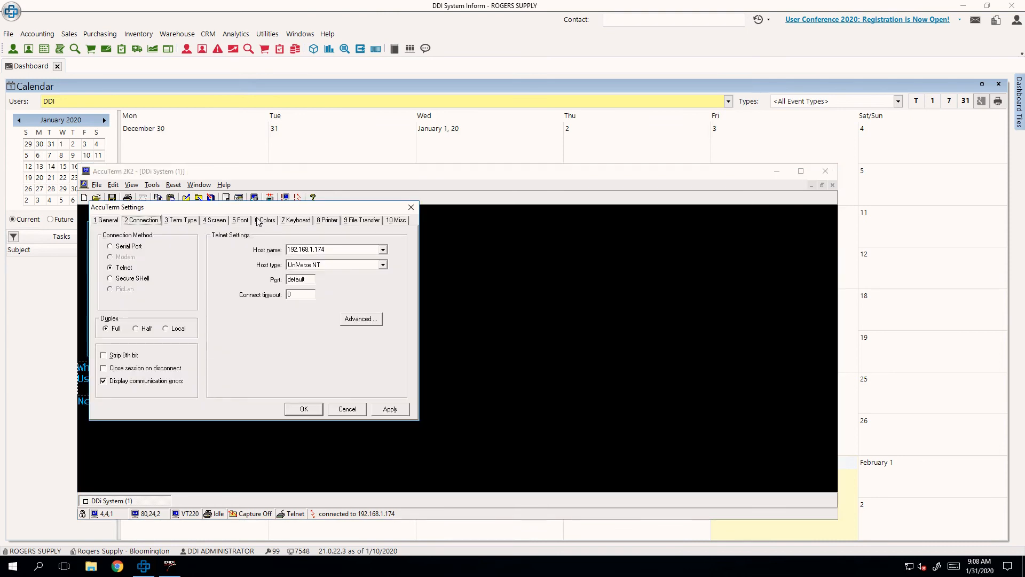
click(265, 220)
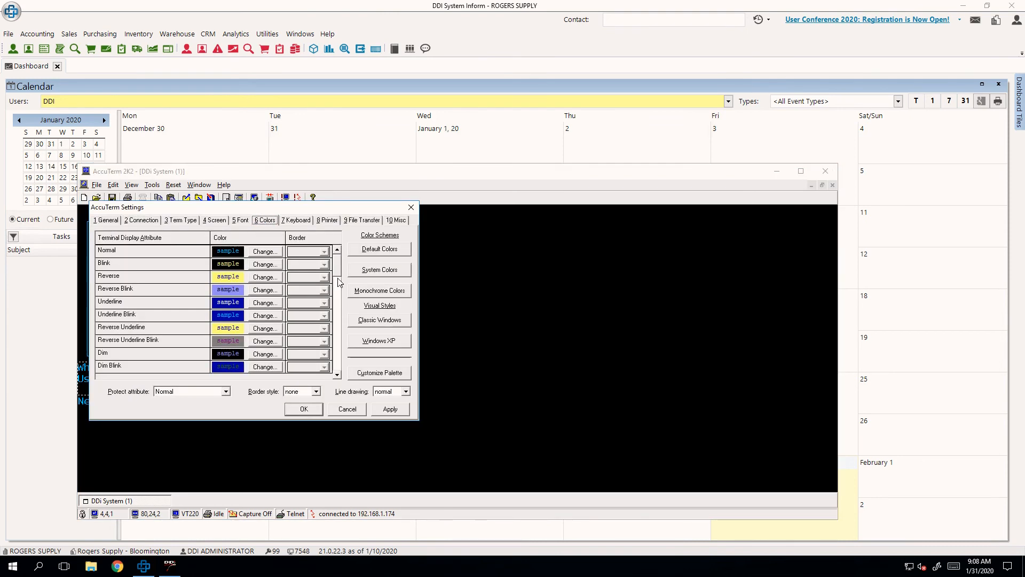
drag(339, 271, 340, 300)
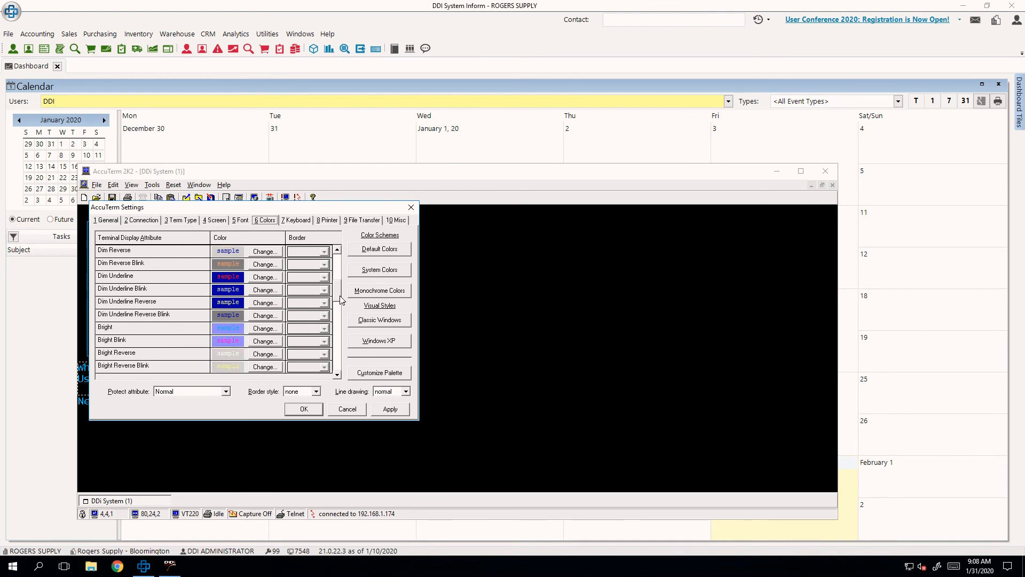
click(266, 329)
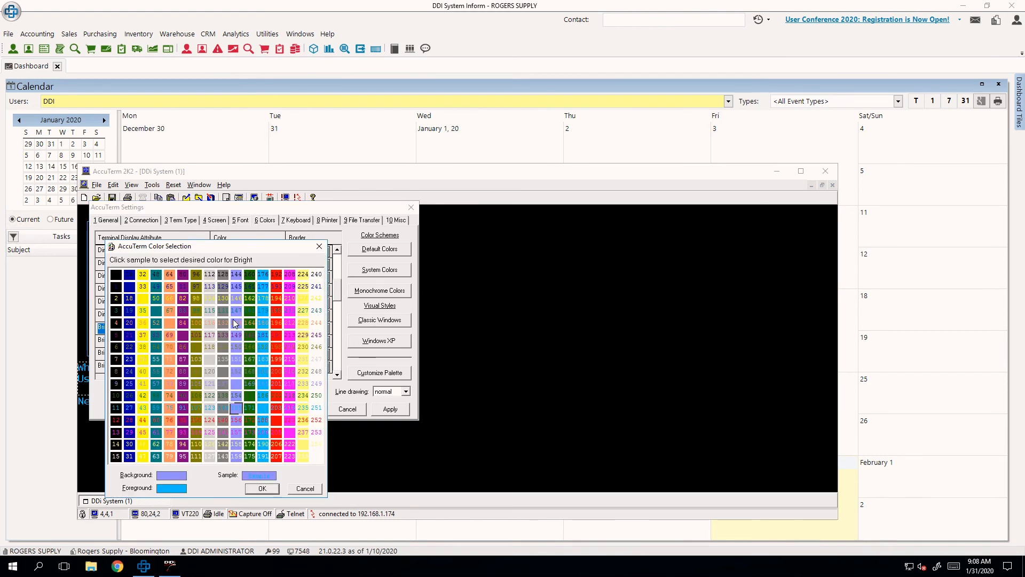
click(196, 298)
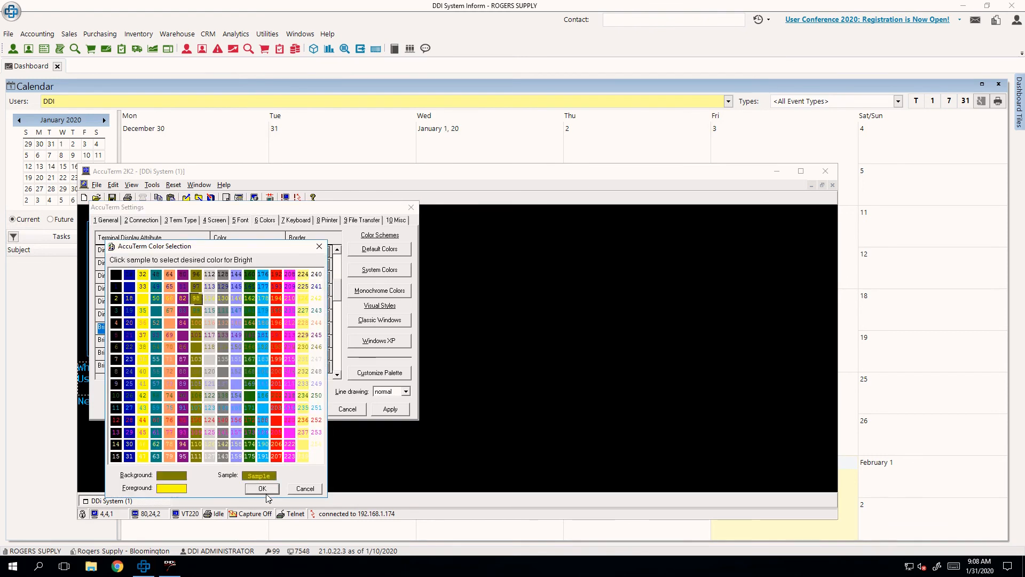
click(264, 489)
click(385, 408)
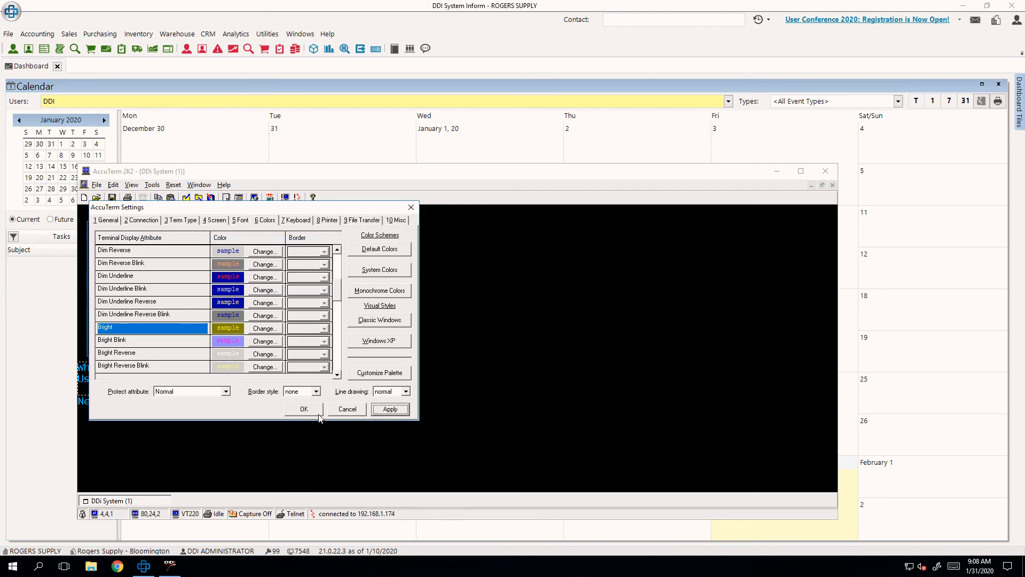
click(315, 409)
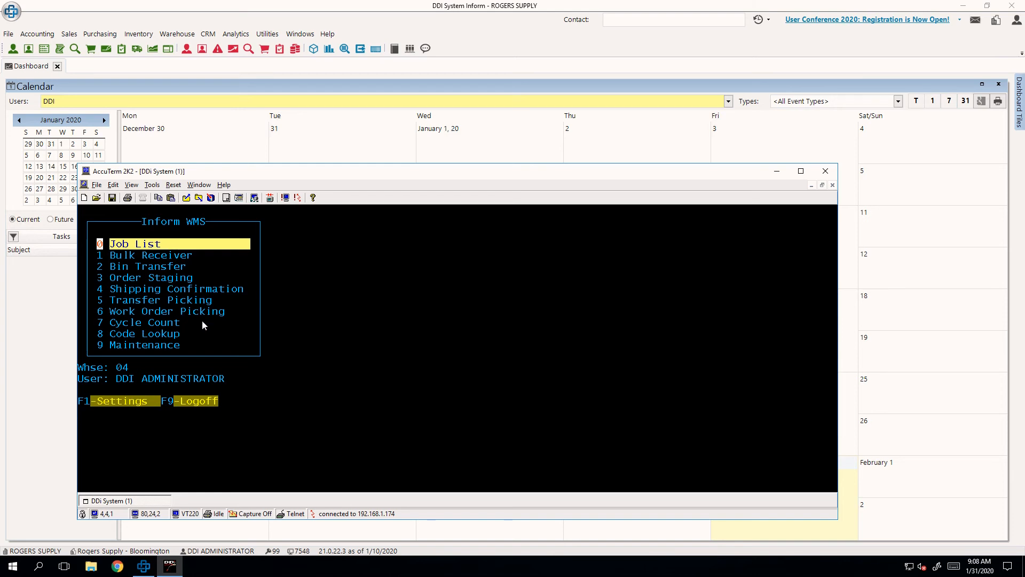
- Open the Job List, look through its job types down to Stock Trans, and return to the Inform WMS menu
drag(99, 247, 110, 348)
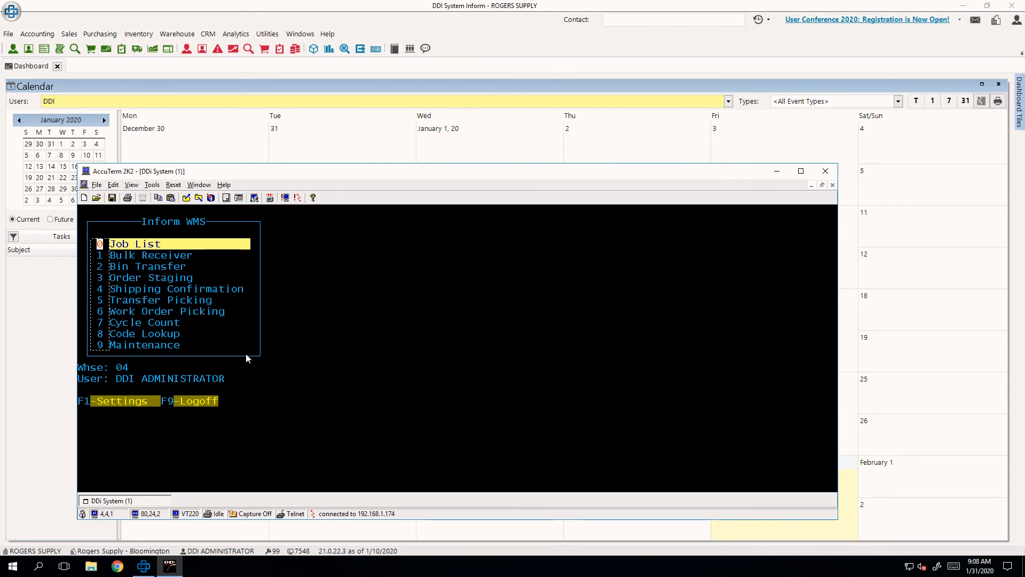
click(272, 348)
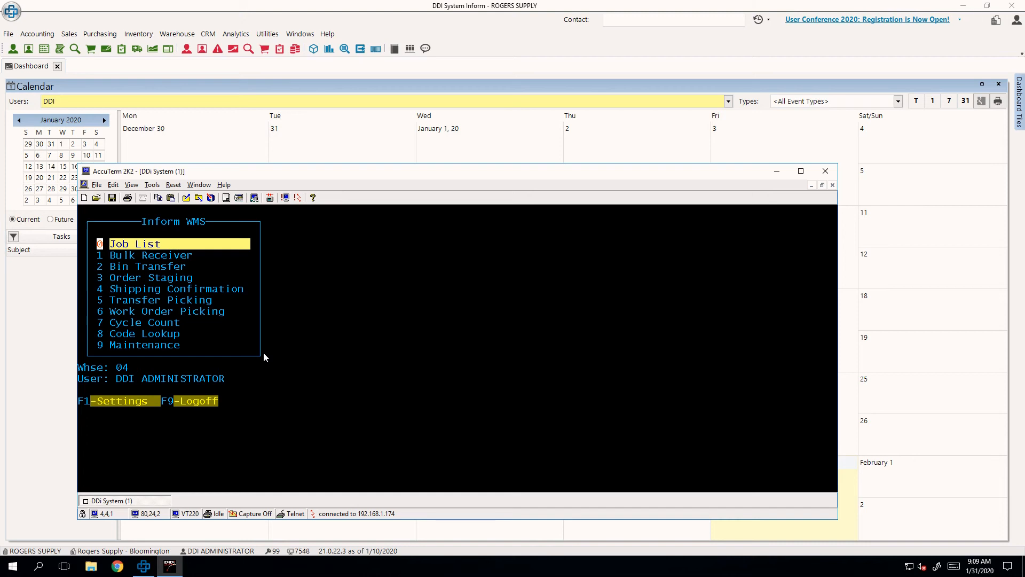
key(Return)
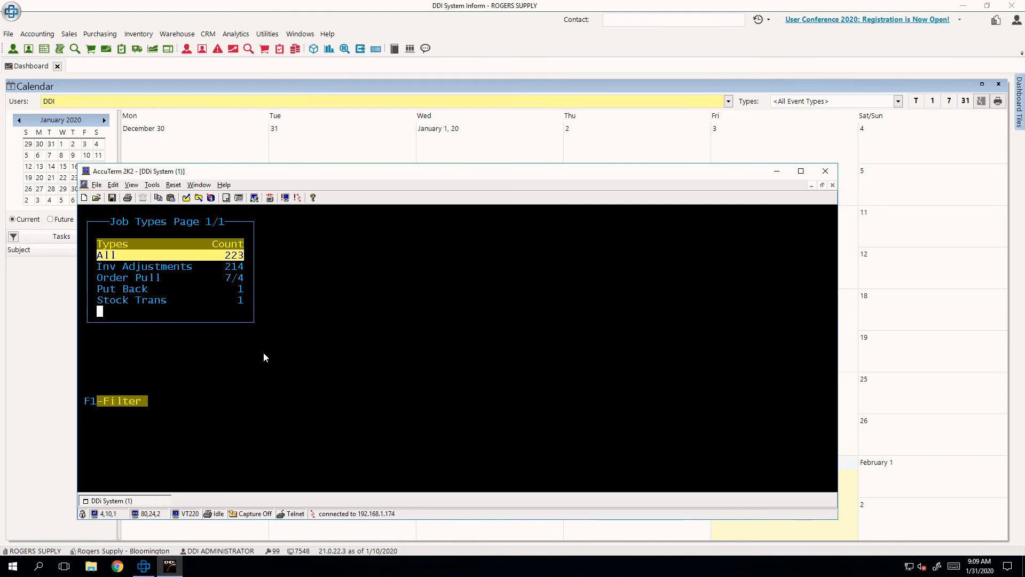
key(Down)
key(Down)
key(Down)
key(Down)
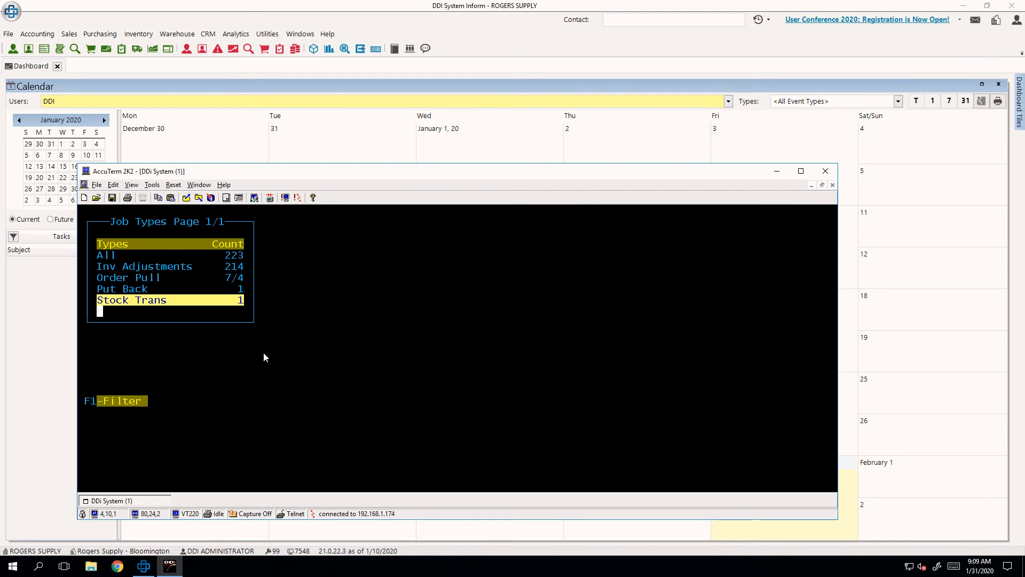
key(Escape)
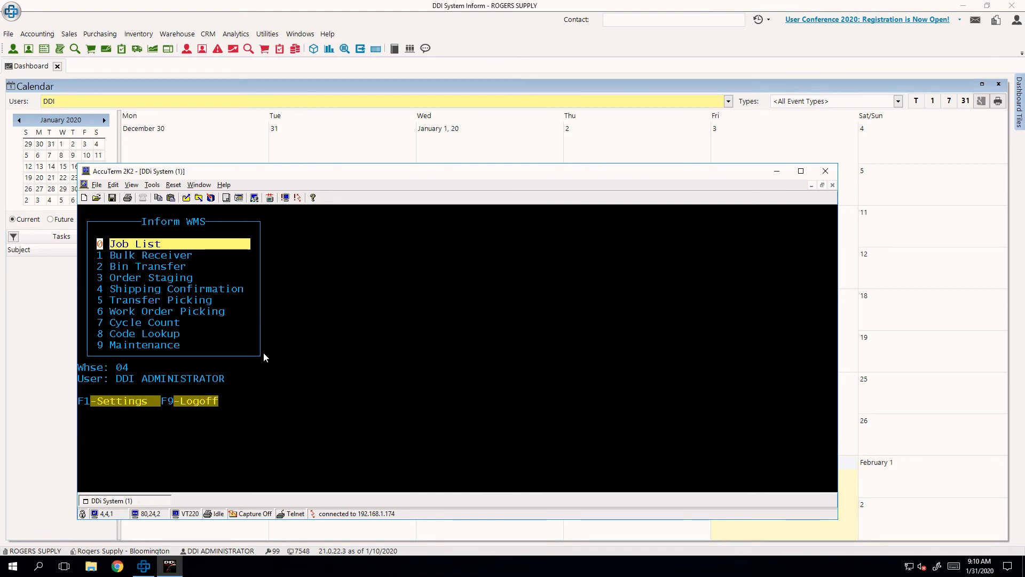
- Go through the Inform WMS options from Bulk Receiver to Cycle Count, view the Cycle Count submenu, and return to the main menu
key(Down)
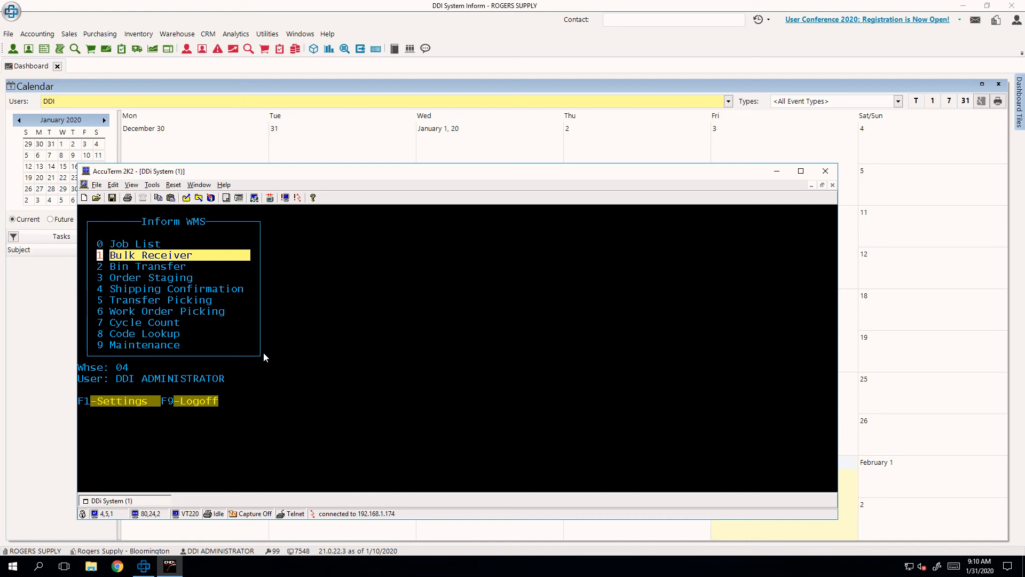
key(Down)
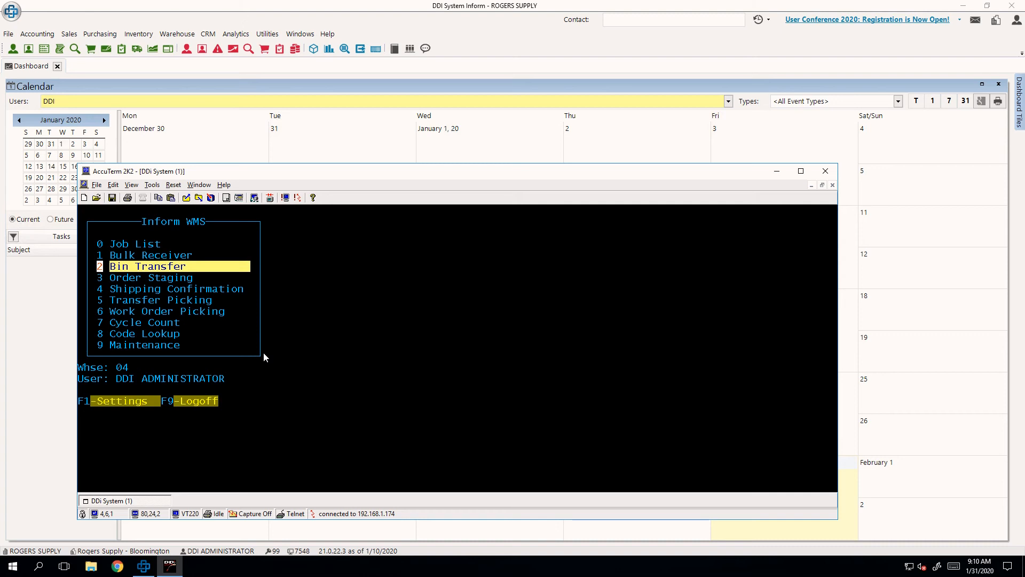
key(Down)
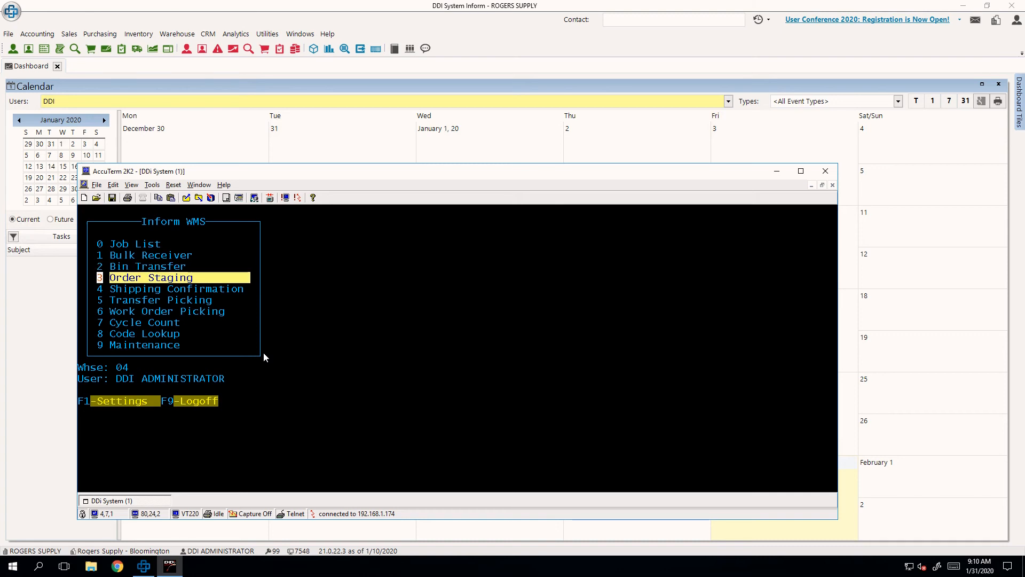
key(Down)
key(Down)
key(Down)
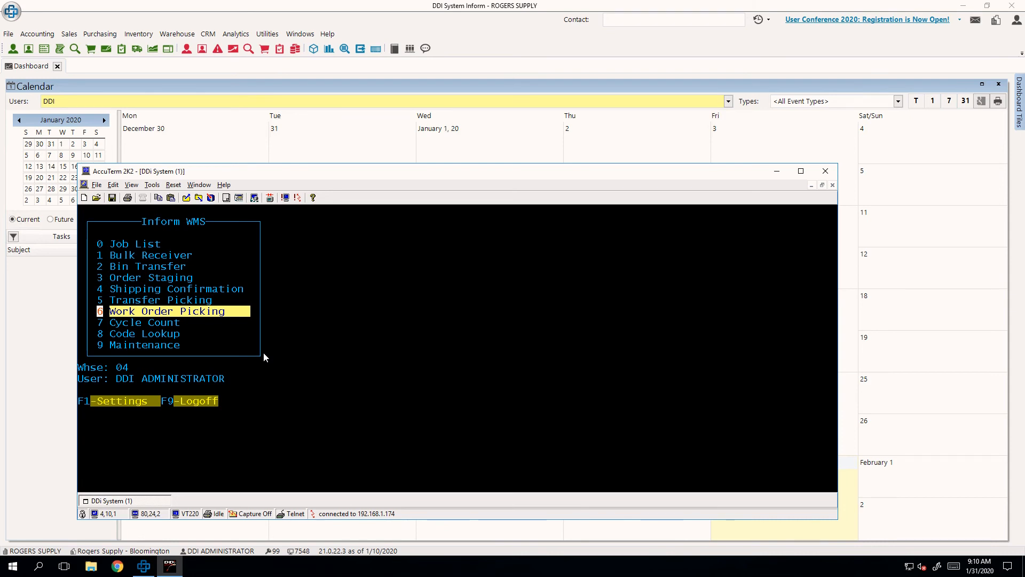
key(Down)
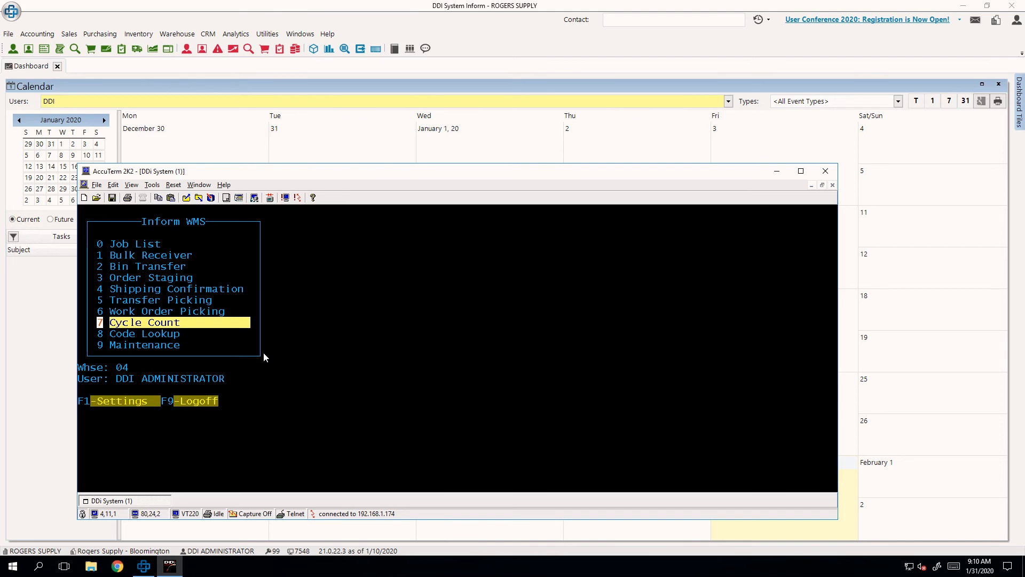
key(Return)
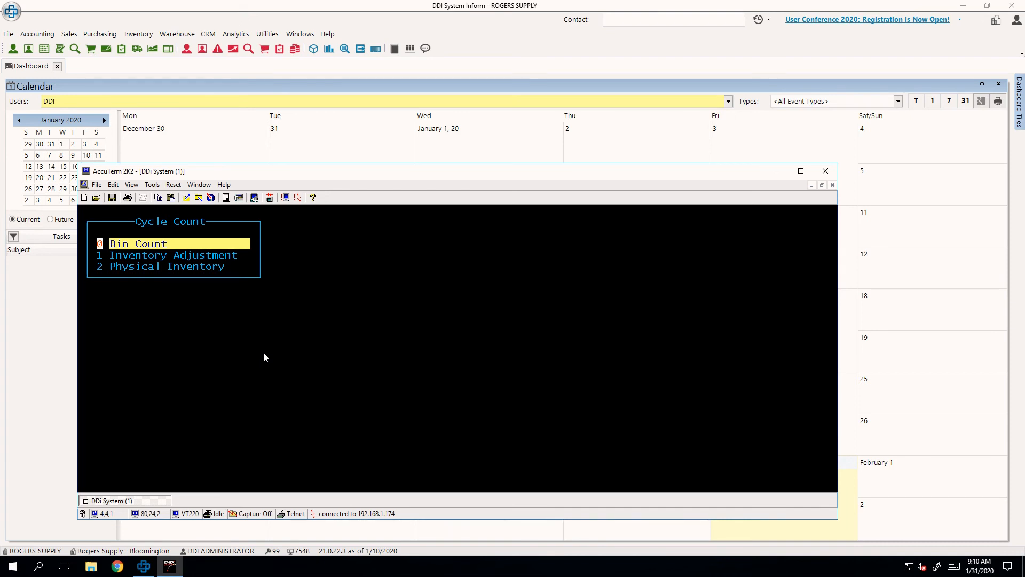
key(Escape)
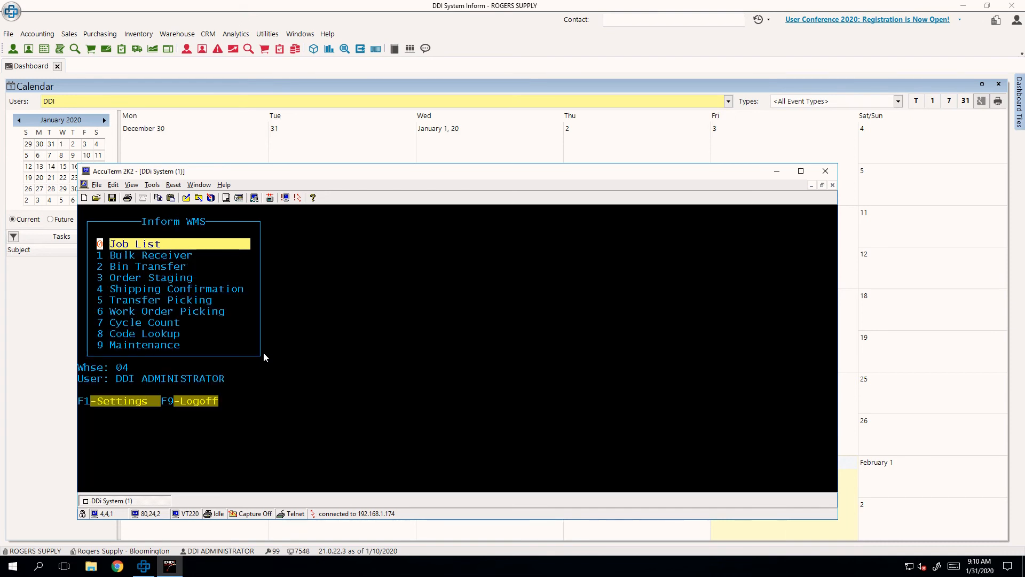
- Go past Code Lookup to Maintenance and open its Product Labels screen
key(Down)
key(Down)
key(Down)
key(Down)
key(Down)
key(Down)
key(Down)
key(Down)
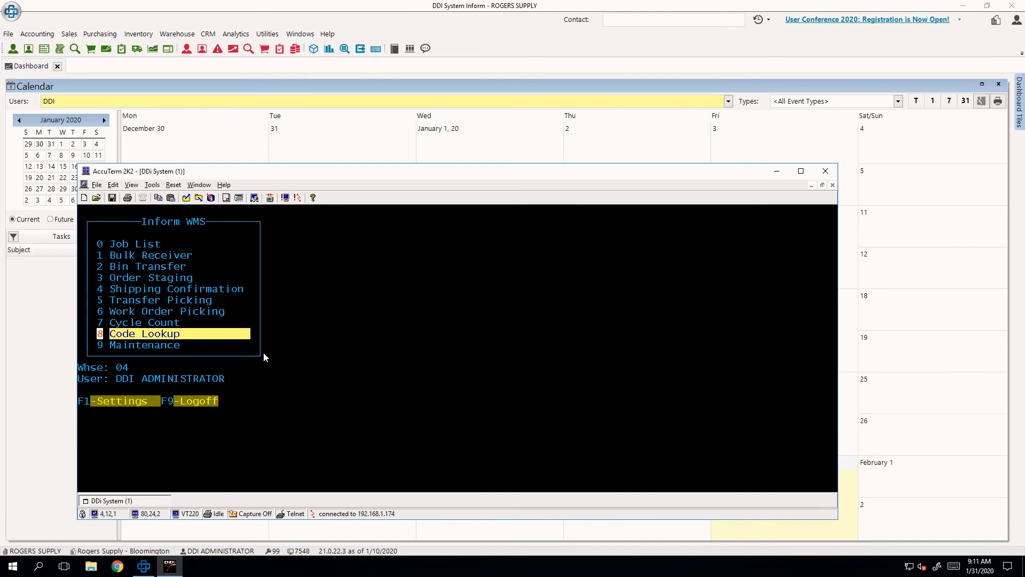
key(Down)
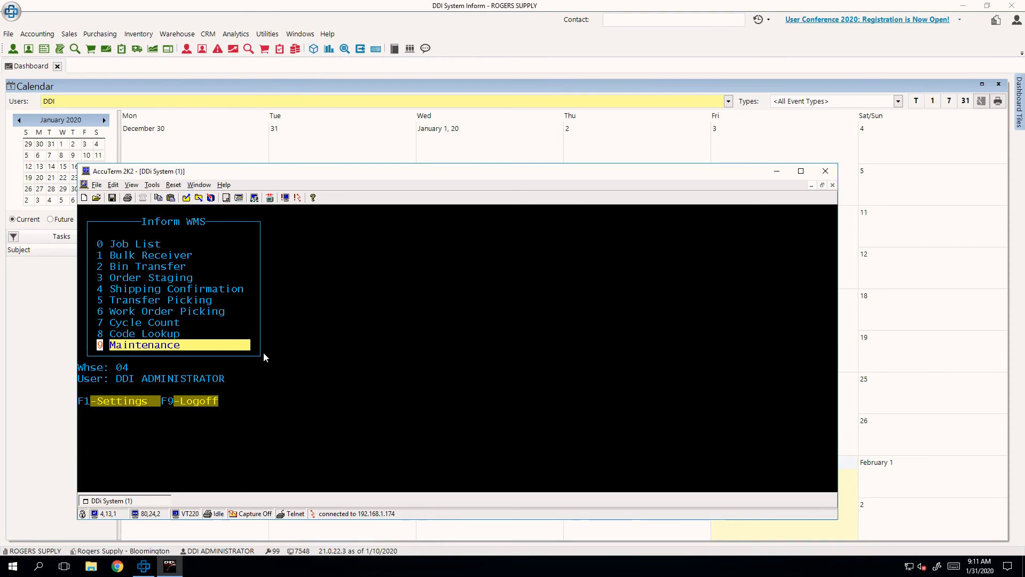
key(Return)
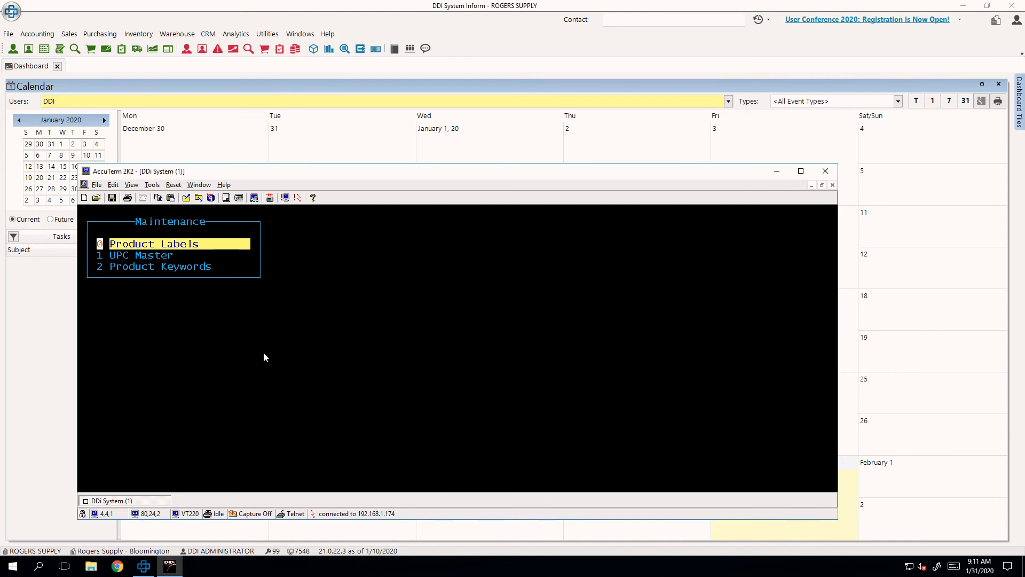
key(Escape)
key(9)
key(Return)
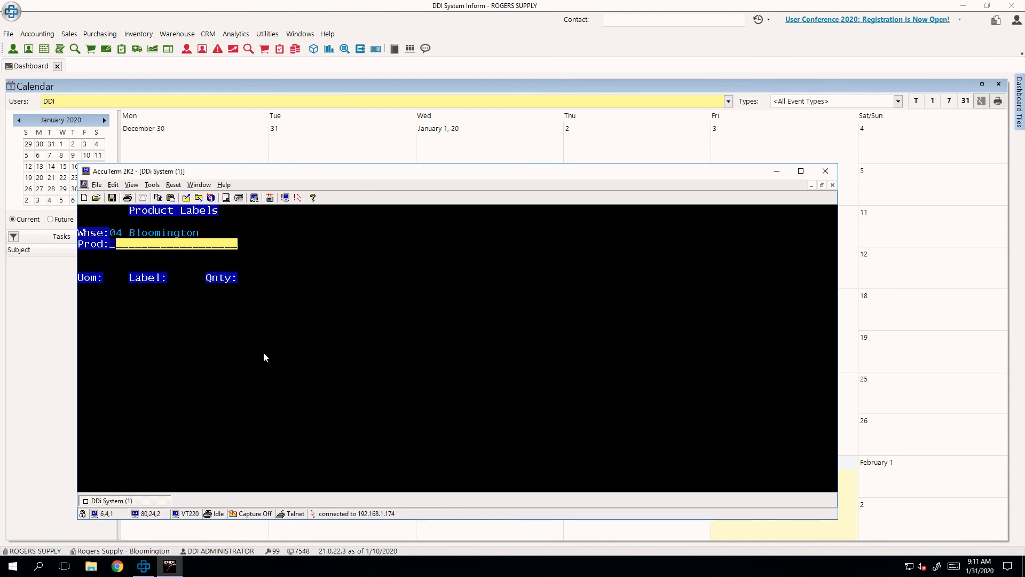
- Enter product 15672 for the labels and select label format 01
text(15672)
key(Return)
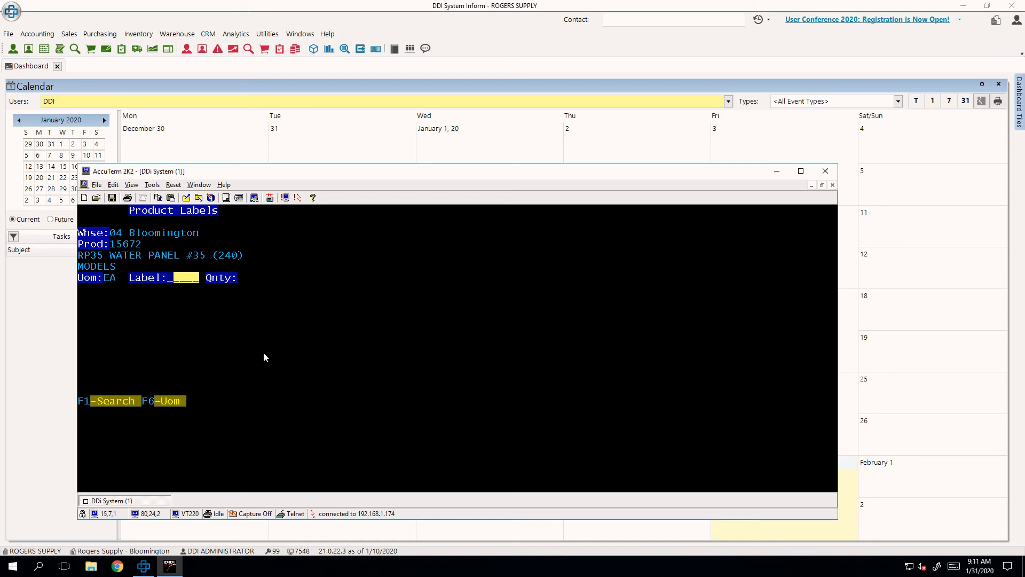
text(1)
key(BackSpace)
text(1)
key(Return)
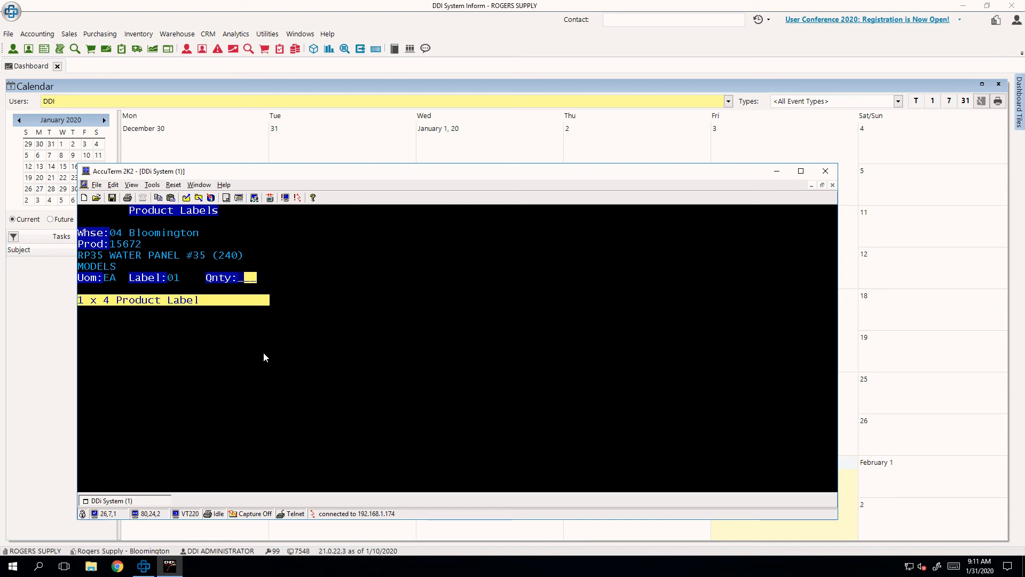
- Enter a label quantity of 4, and leave Product Labels for the Maintenance menu without printing
text(4)
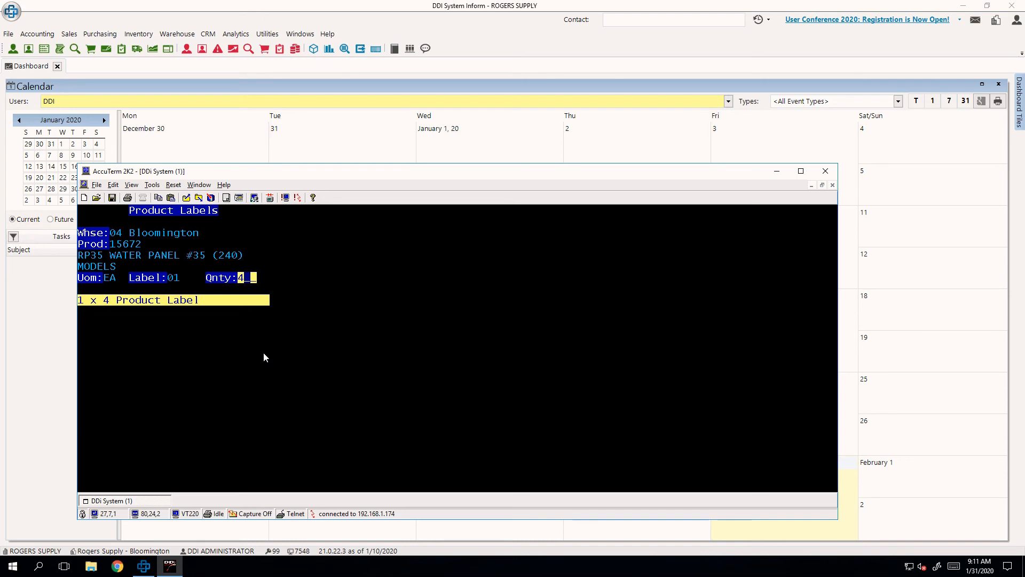
key(Escape)
key(Escape)
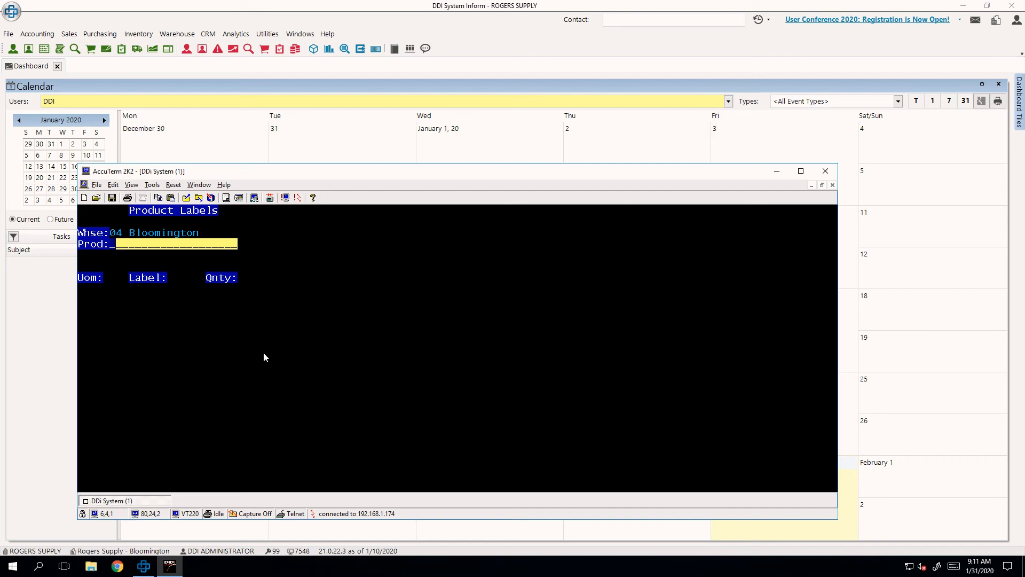
key(Escape)
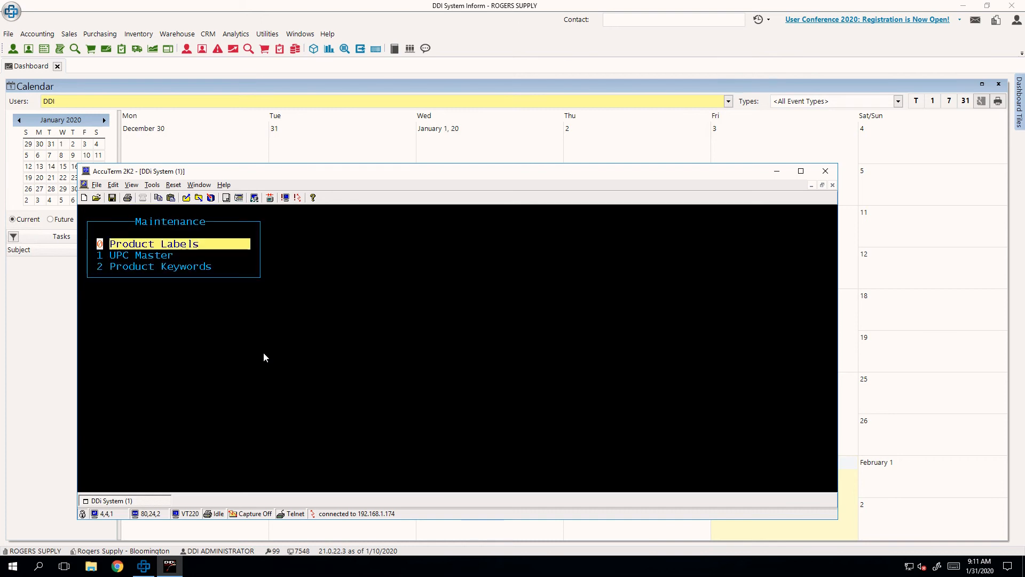
- Open UPC Master for product 15672 and review its unit of measure, UPC and available options
key(Down)
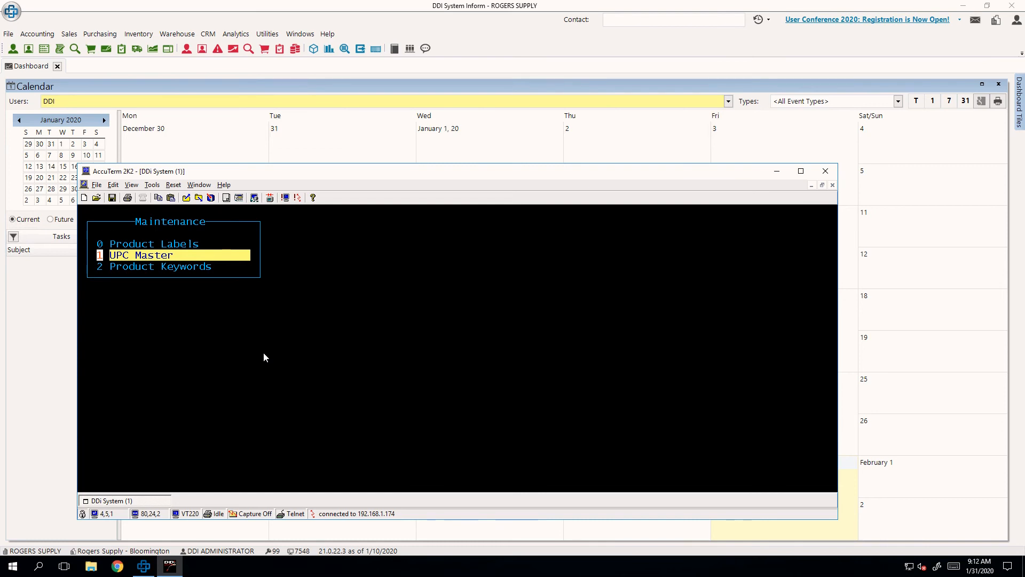
key(Return)
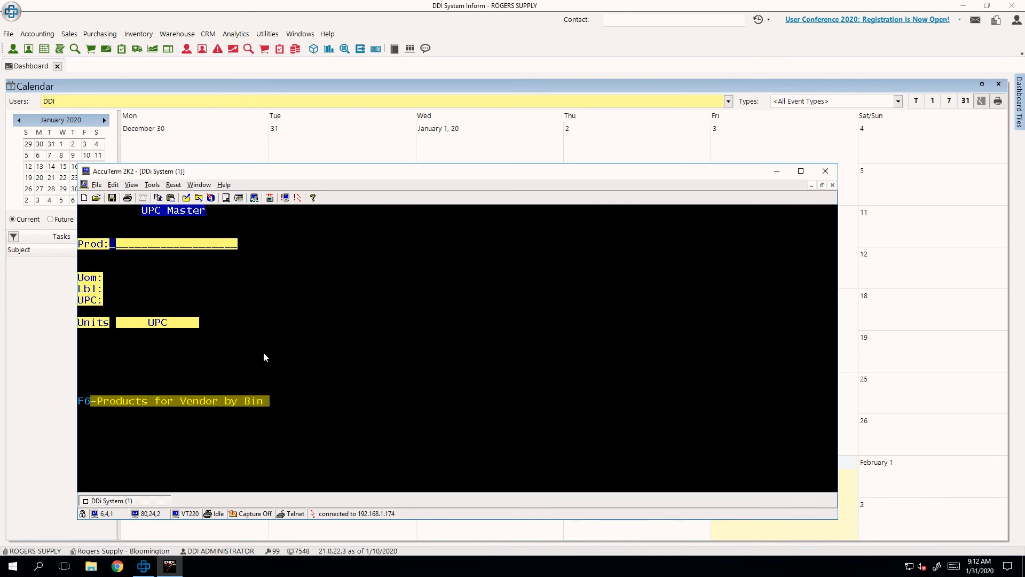
text(15672)
key(Return)
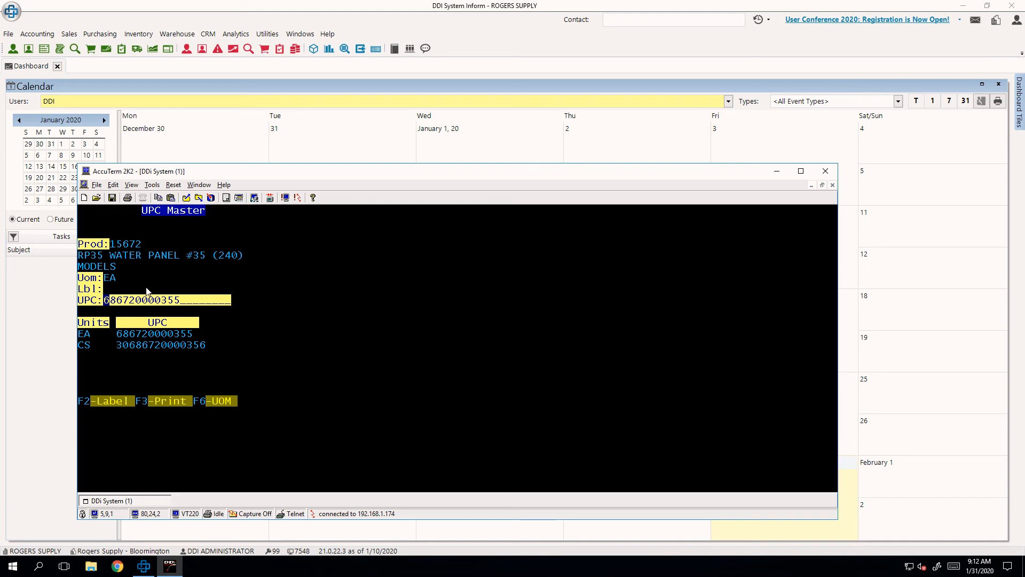
drag(117, 283, 81, 284)
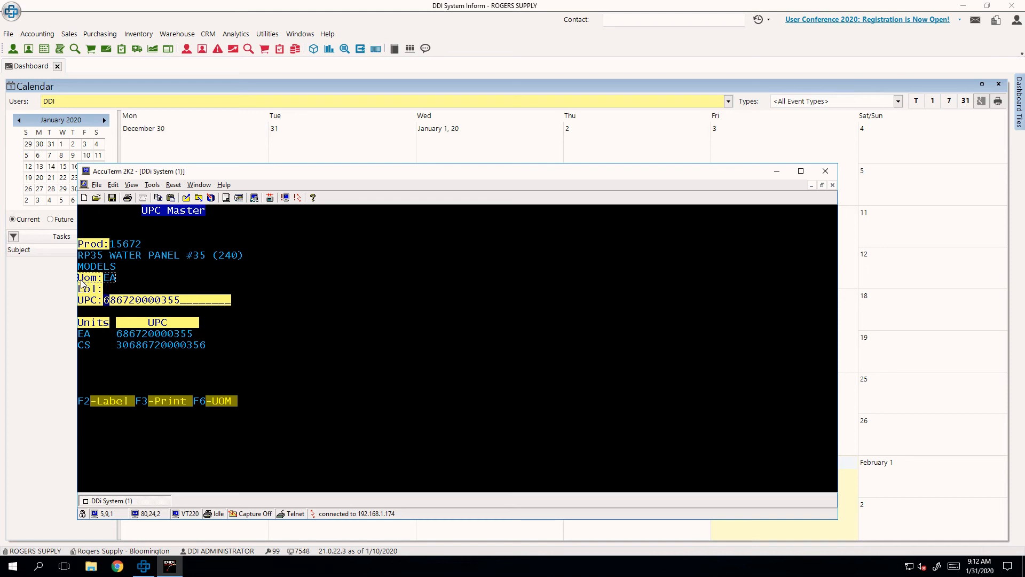
click(157, 294)
drag(263, 420, 68, 396)
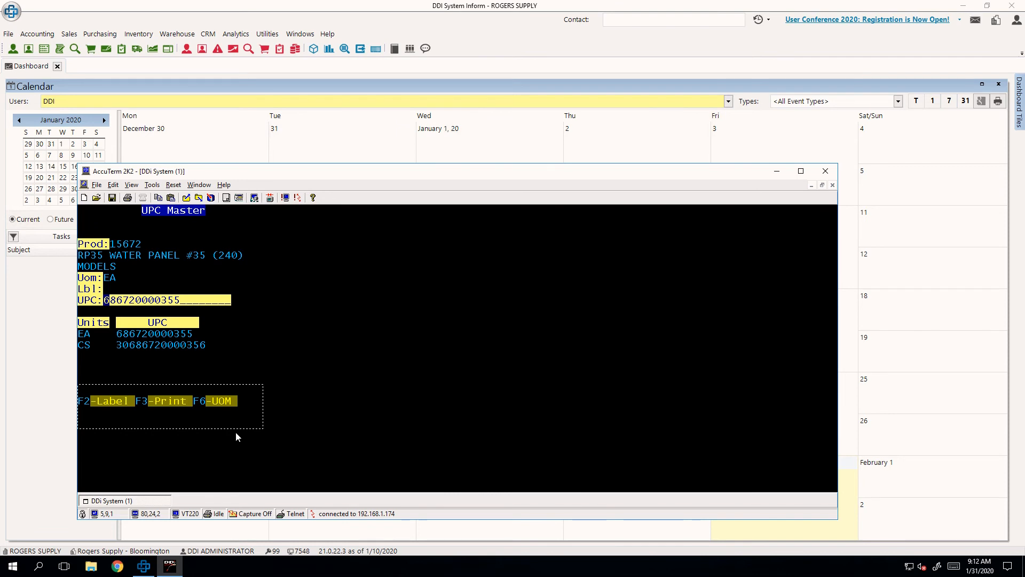
- Switch the unit of measure in UPC Master to CS
key(F6)
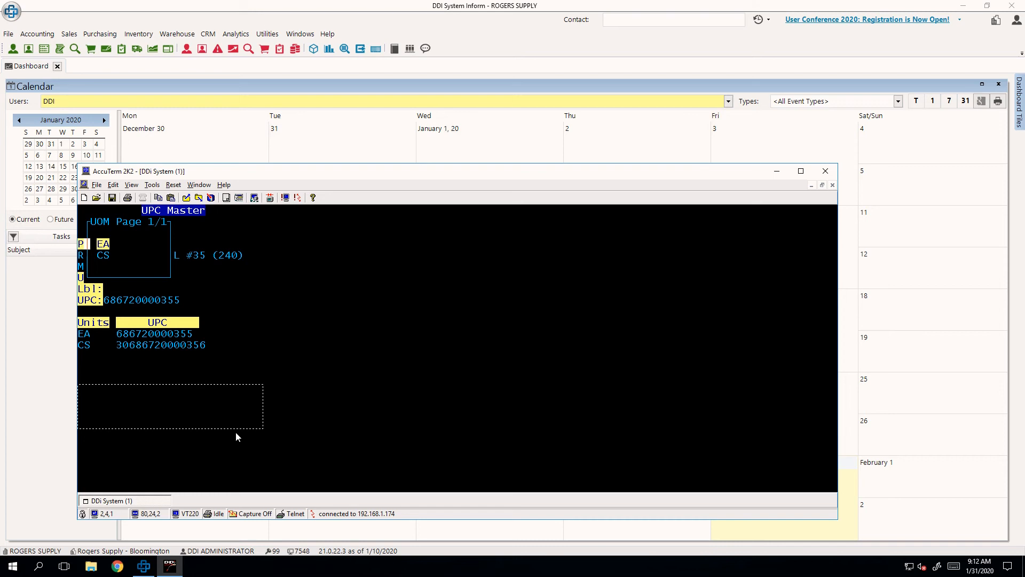
key(Down)
key(Return)
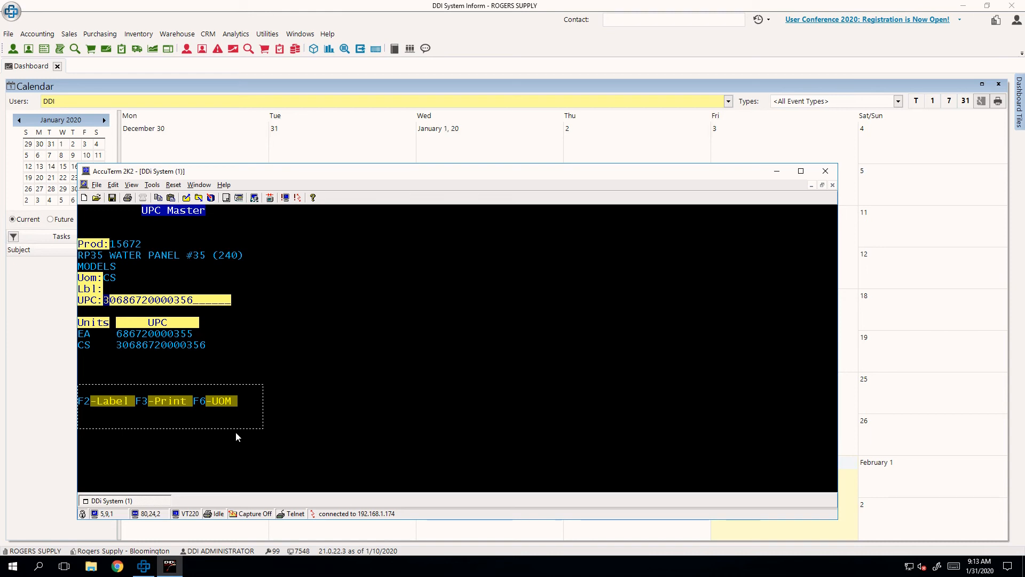
click(236, 436)
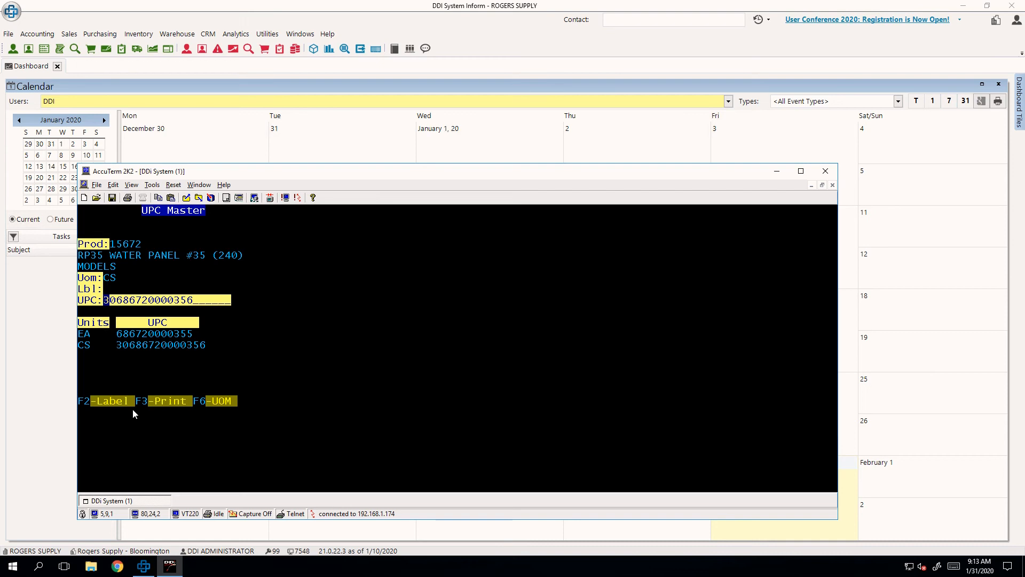
- View the product label codes available in UPC Master and return to the Maintenance menu
key(F2)
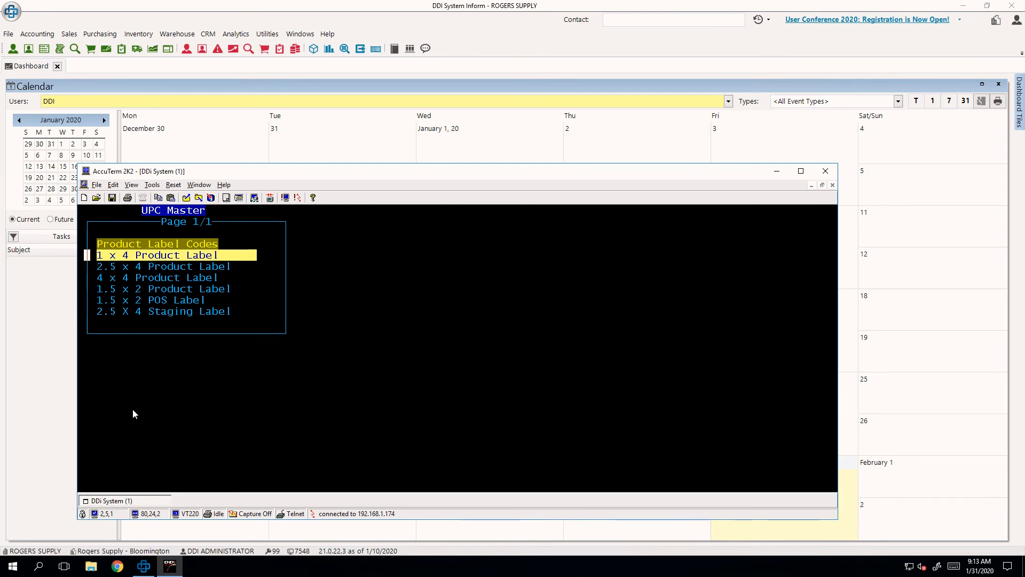
key(Escape)
key(Escape)
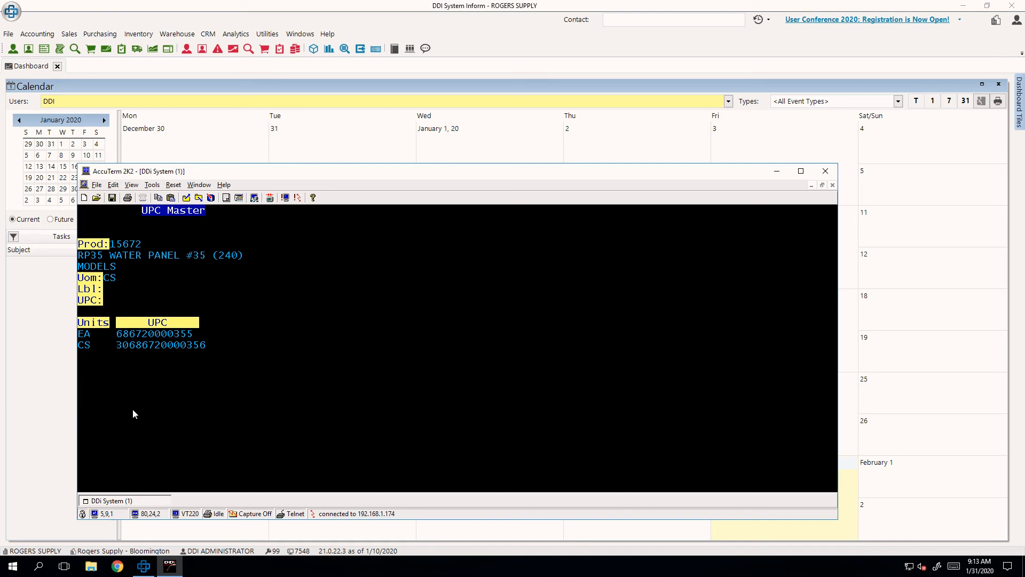
- Open Product Keywords from the Maintenance menu and bring up the keyword list for product 15672
key(Down)
key(Down)
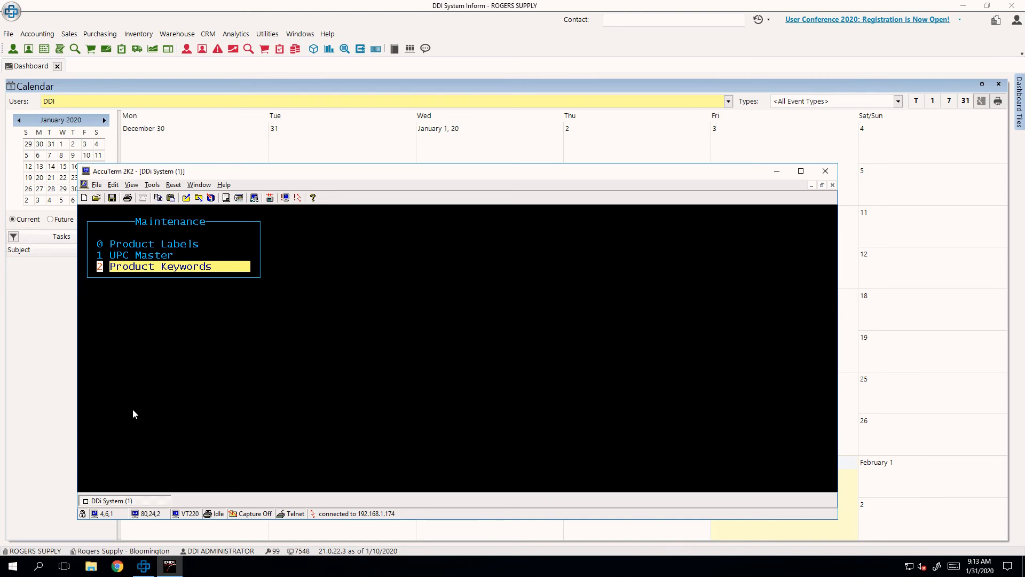
key(Down)
key(Down)
key(Down)
key(Return)
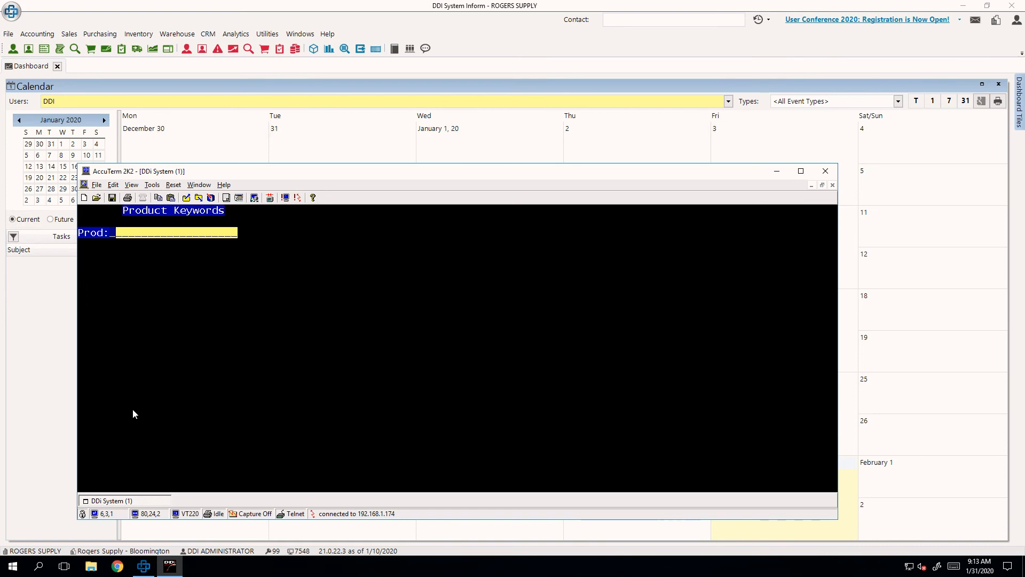
text(15672)
key(Return)
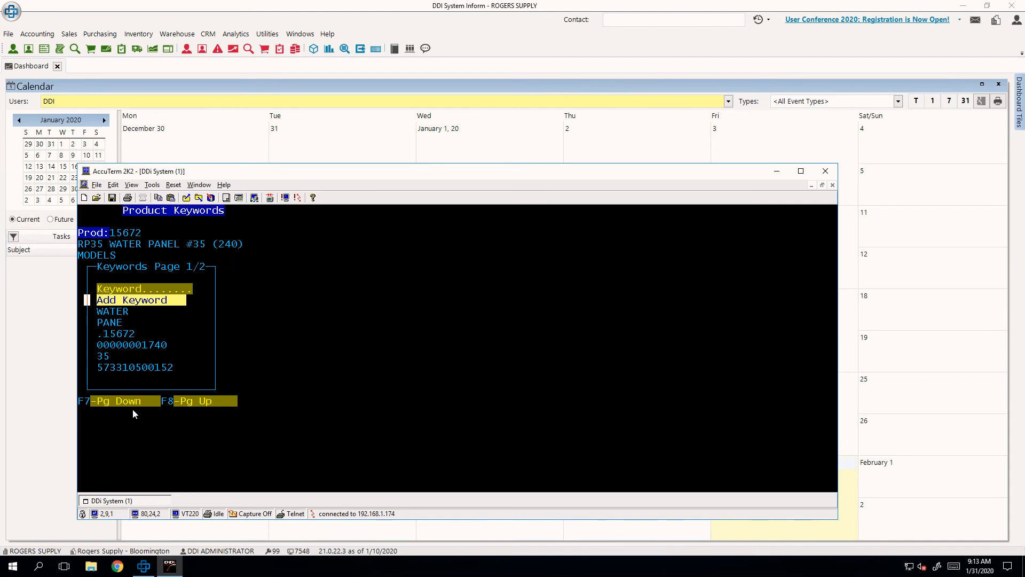
- View the new keyword entry prompt without adding a keyword, and return to the Inform WMS menu
key(Return)
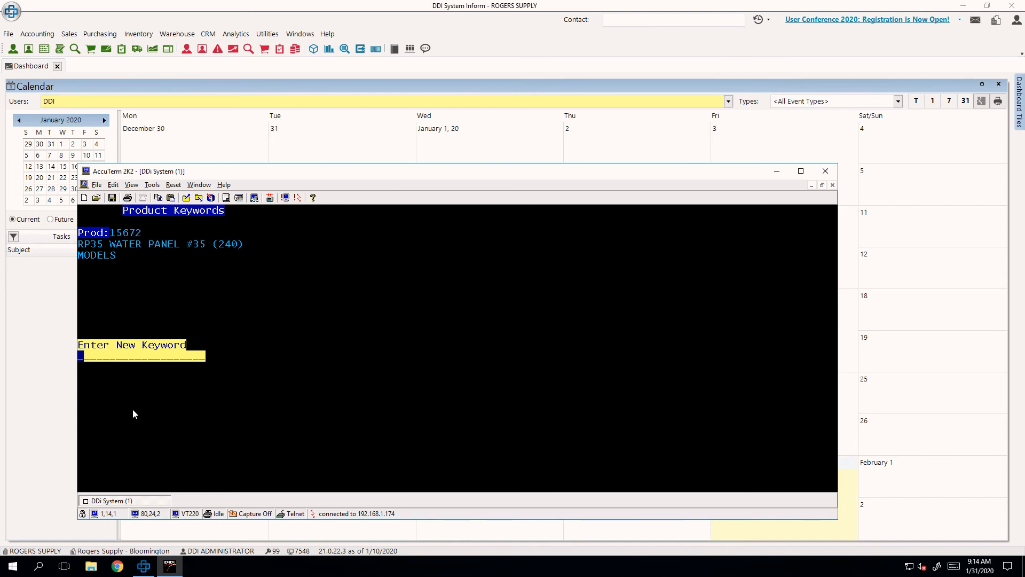
key(Escape)
key(Escape)
key(Escape)
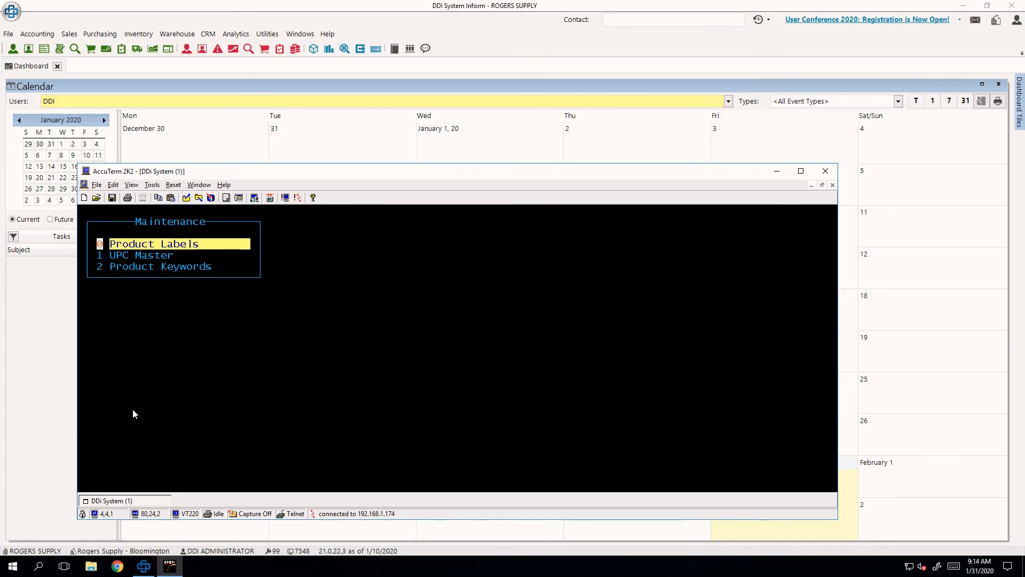
key(Escape)
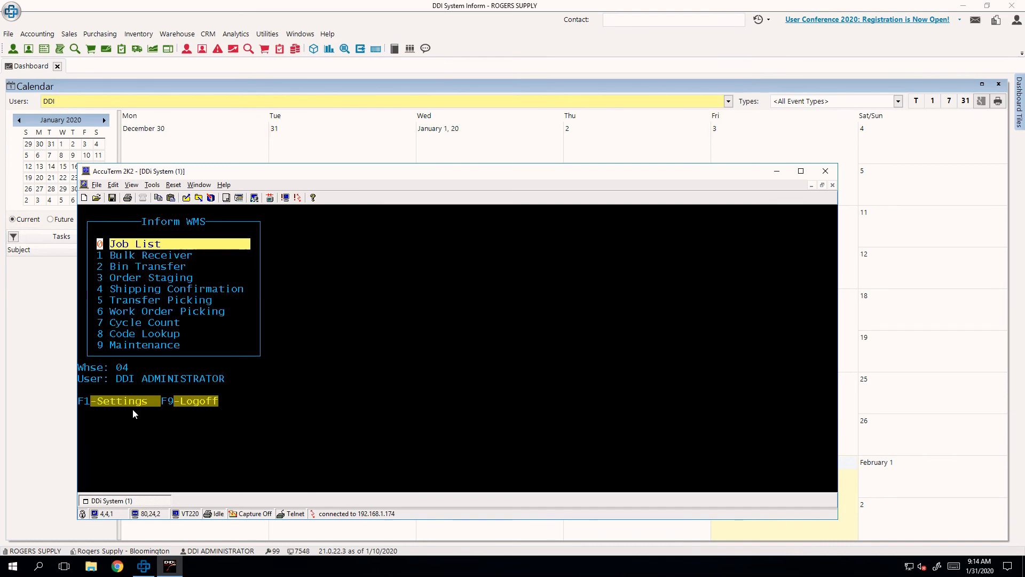
- Look up product 15672 in Code Lookup and examine its primary bin and stock quantities
key(Up)
key(Up)
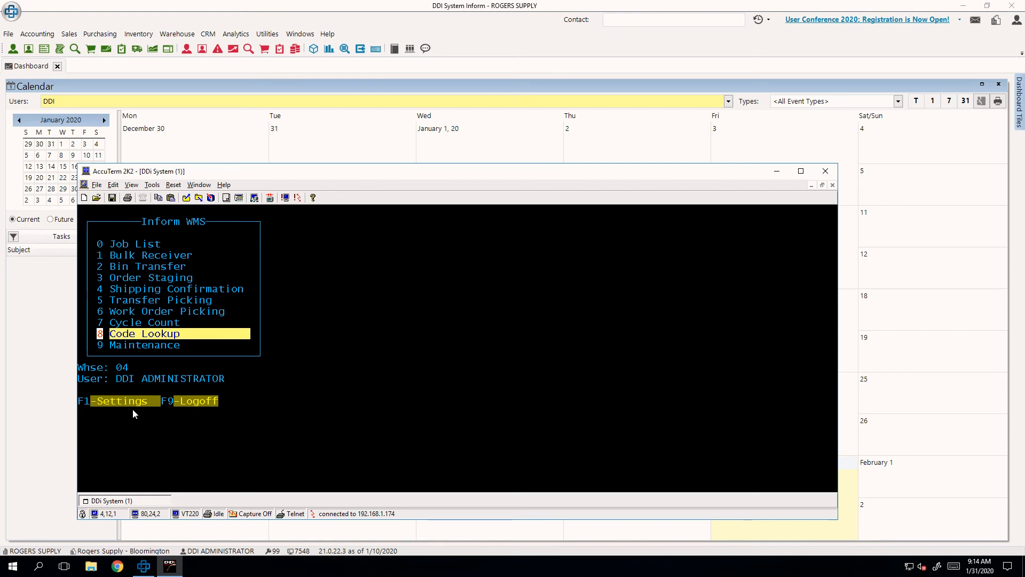
key(Return)
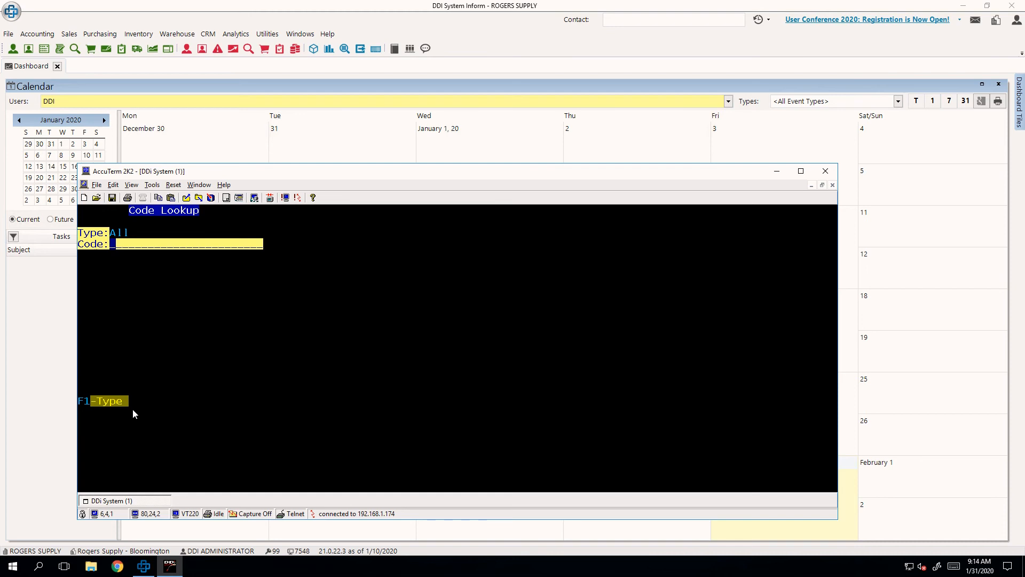
text(15672)
key(Return)
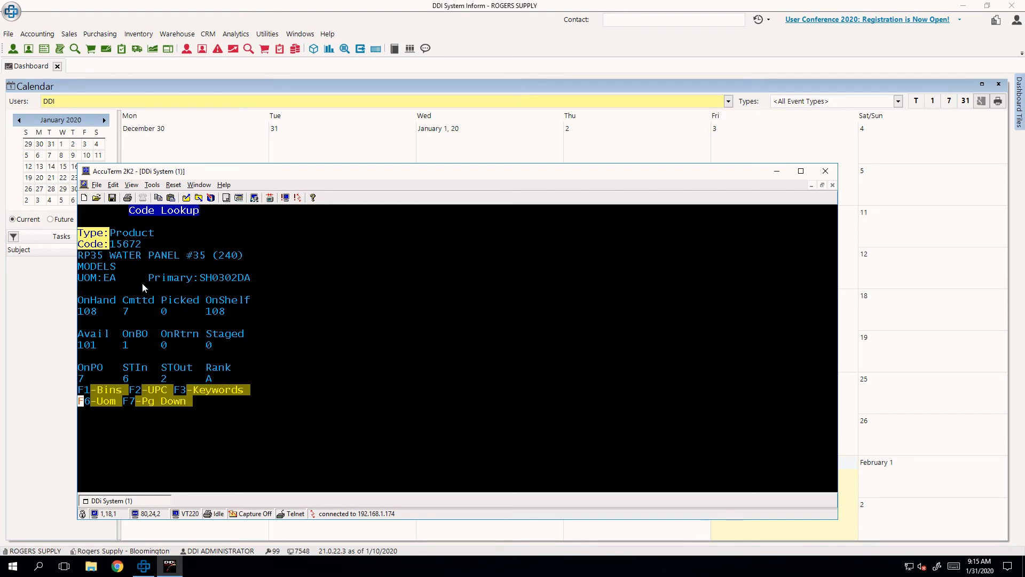
drag(149, 274, 264, 281)
click(257, 294)
- Review the product's bin locations and make WH0319AA its primary bin
key(F1)
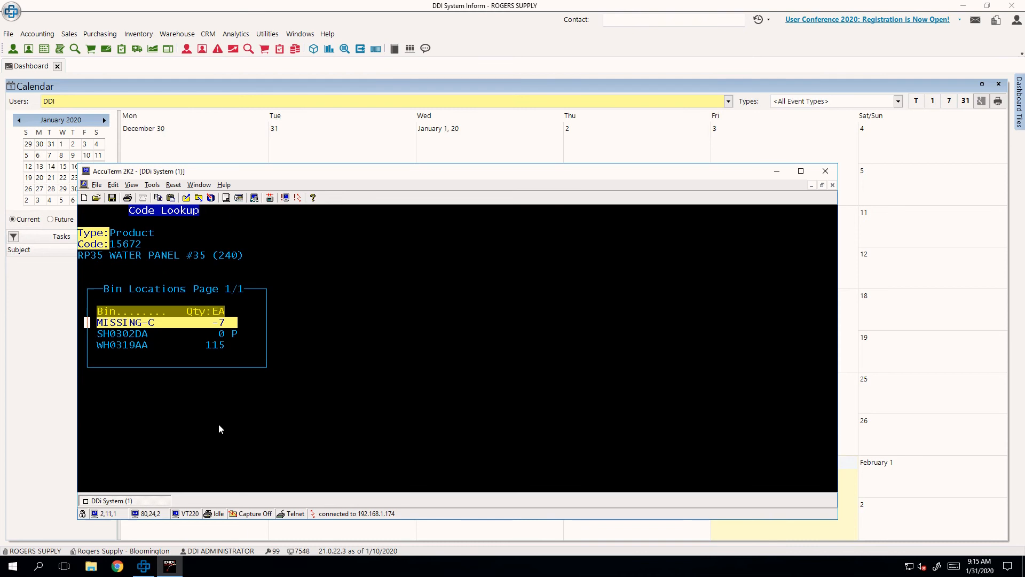
key(Down)
key(Down)
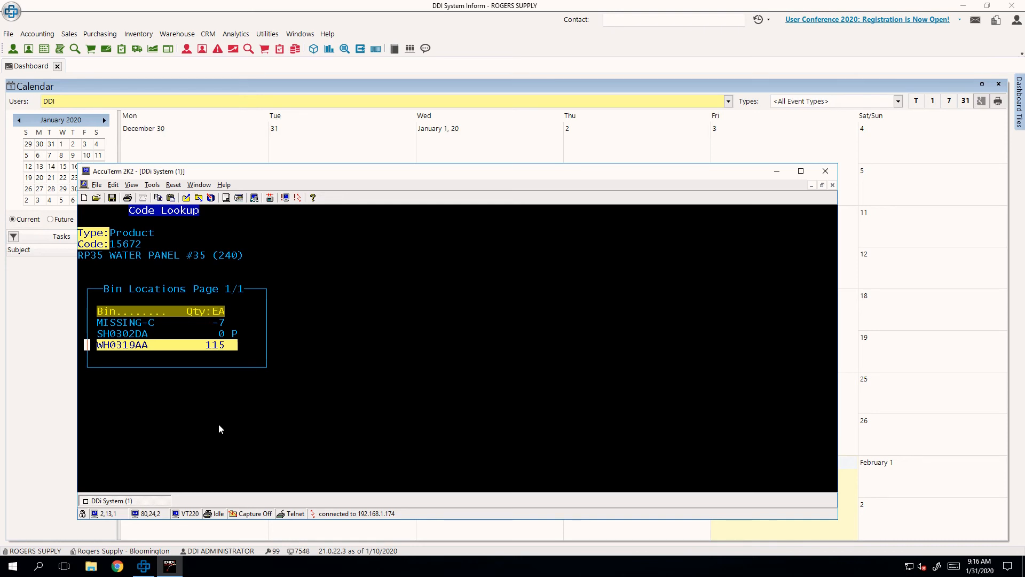
key(Up)
key(Up)
key(Down)
key(Down)
key(Return)
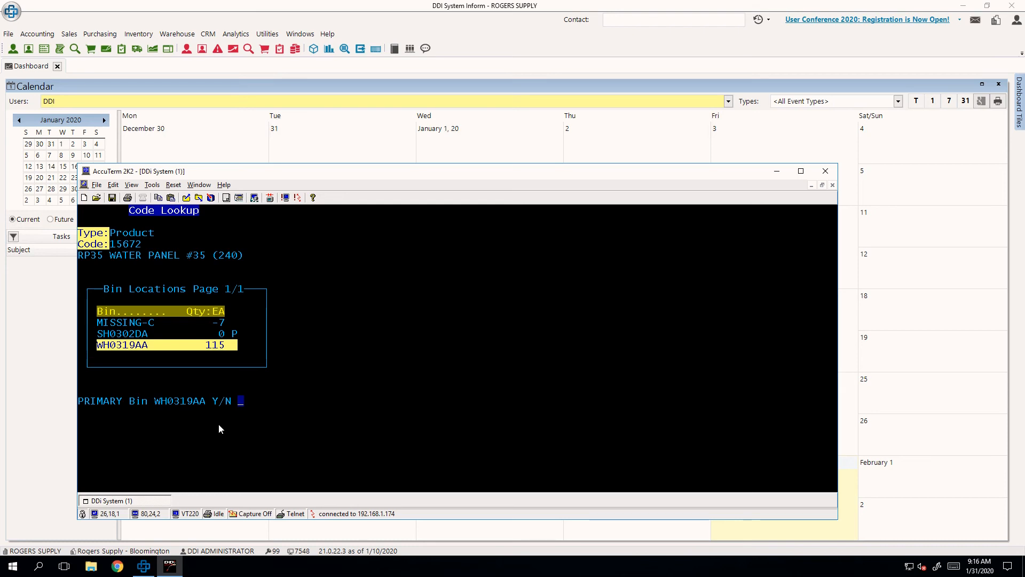
key(Return)
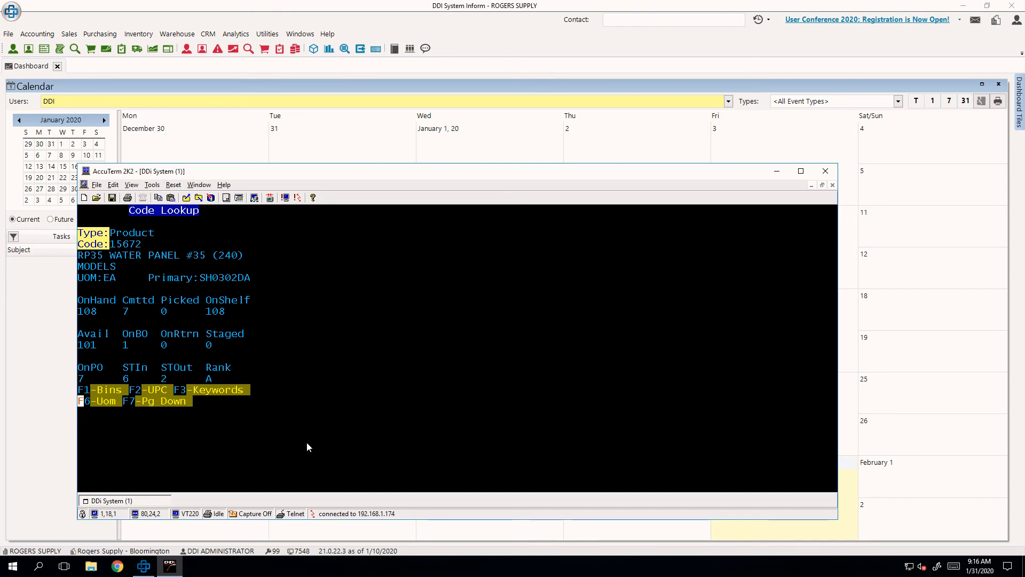
- View the product's UPC and keyword screens from Code Lookup, returning to the product details each time
key(F2)
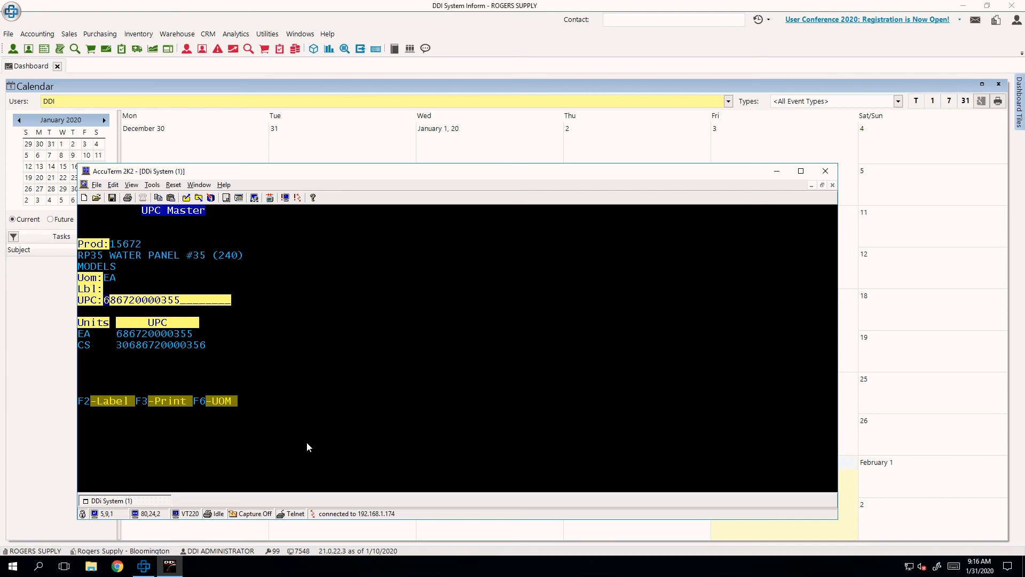
key(Escape)
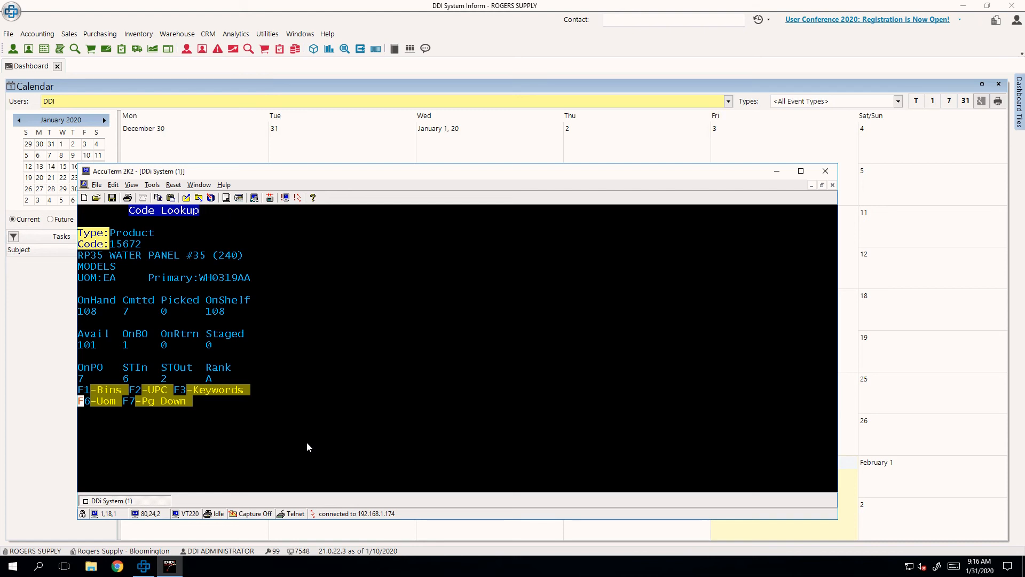
key(F3)
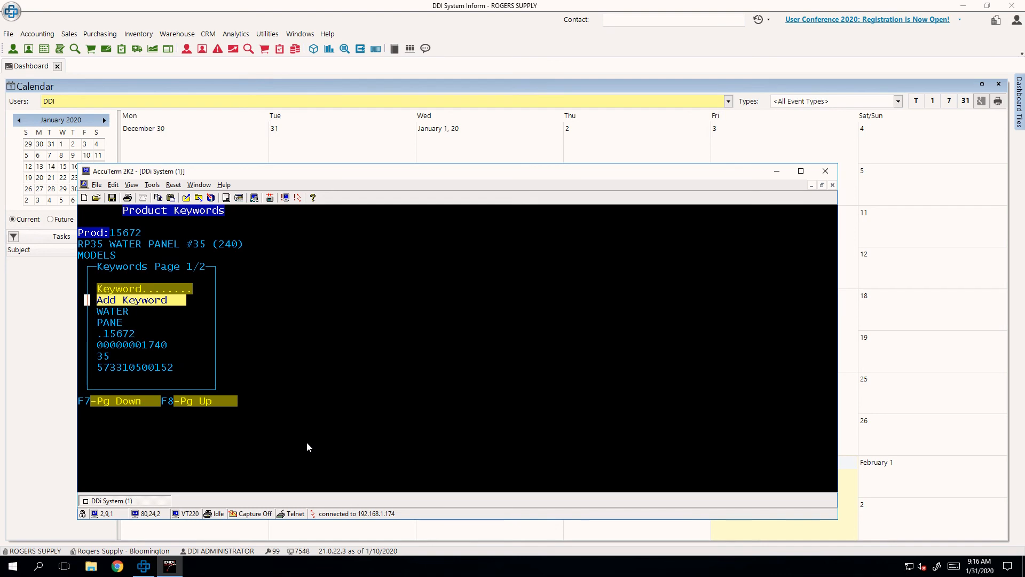
key(Escape)
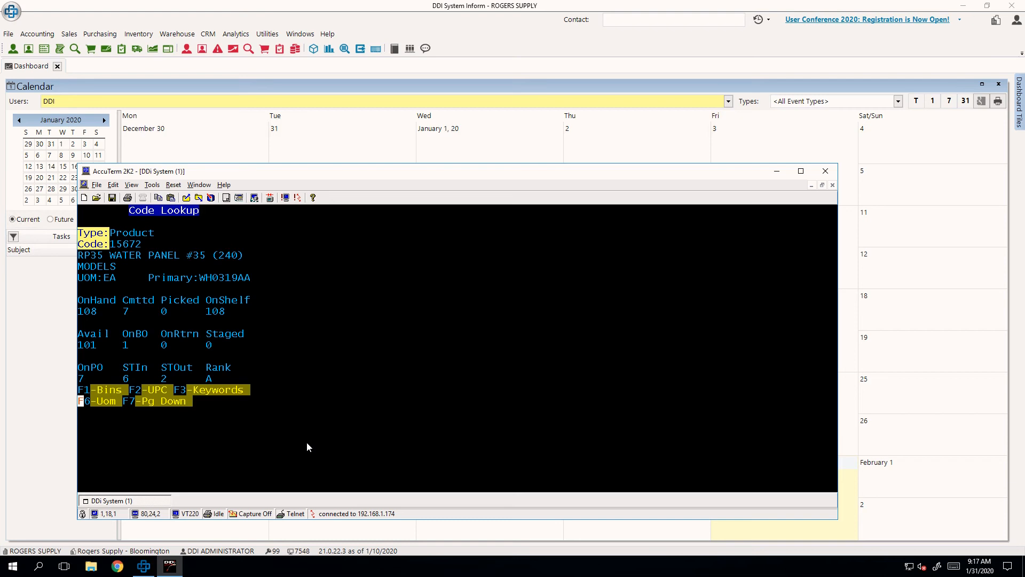
- Check the code type choices for a new Code Lookup and return to the Inform WMS menu
key(Return)
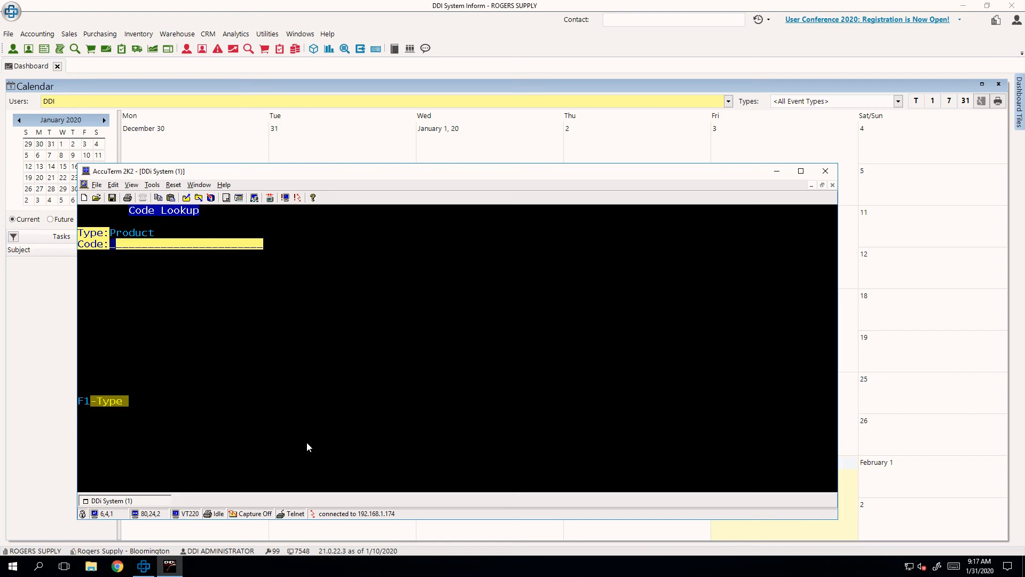
key(F1)
key(Escape)
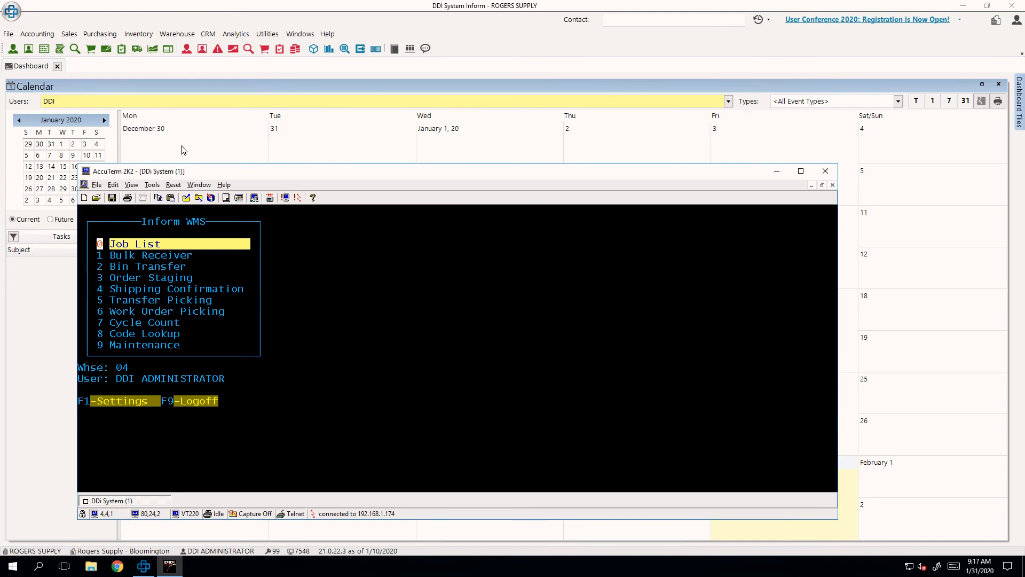
- Switch to DDI System Inform and search Order Picking Progress for branch 04 orders with ship date 01/31/2020
click(198, 20)
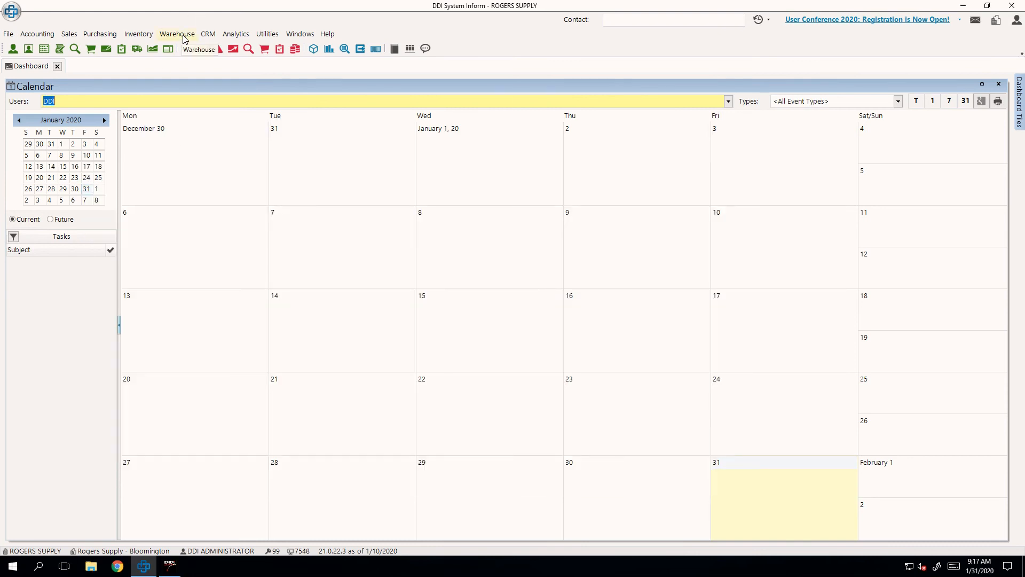
click(182, 37)
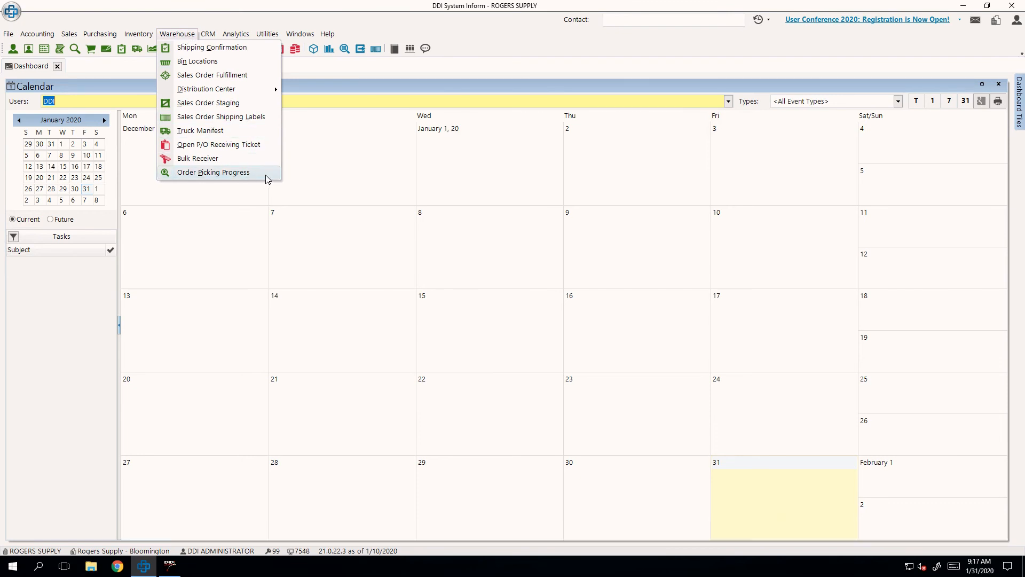
click(266, 174)
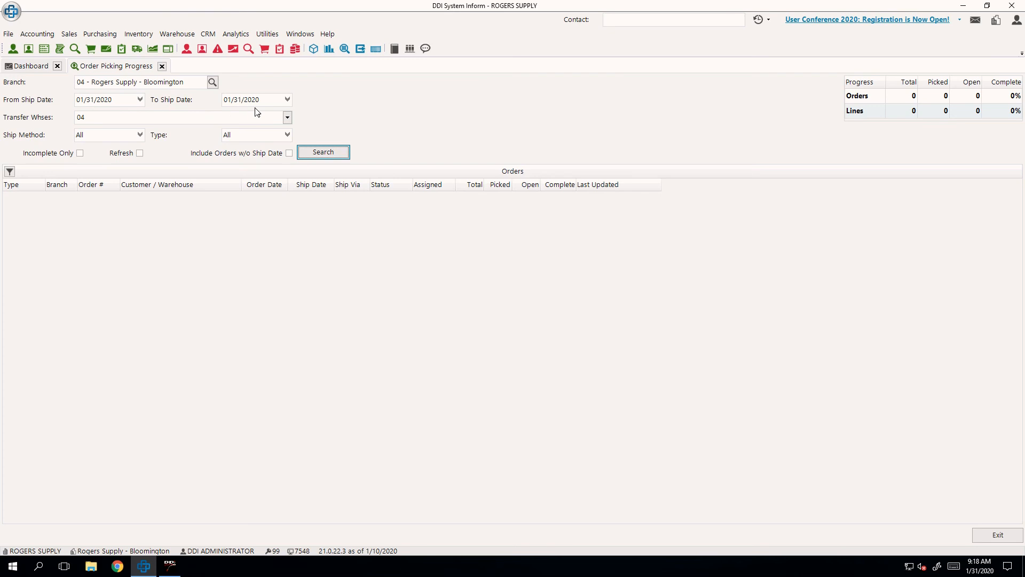
click(326, 154)
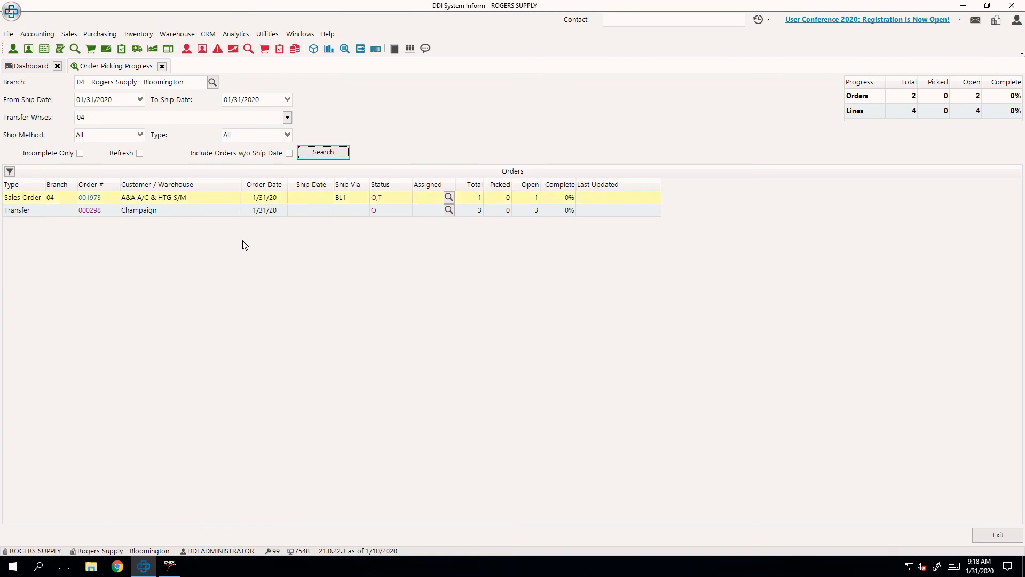
- Include orders without a ship date in the branch 04 picking progress and search again
click(275, 214)
click(275, 201)
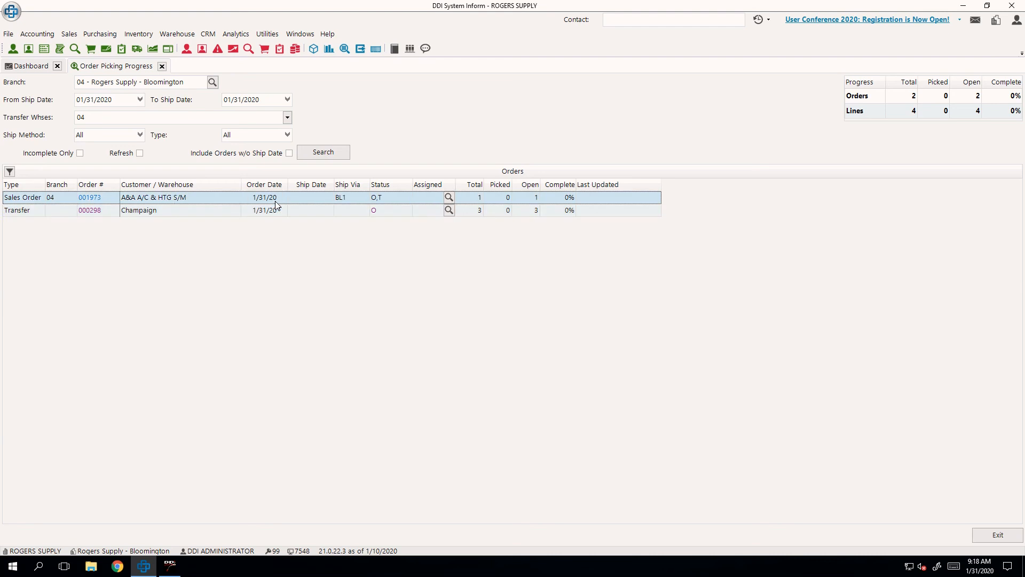
click(273, 215)
click(277, 202)
click(288, 153)
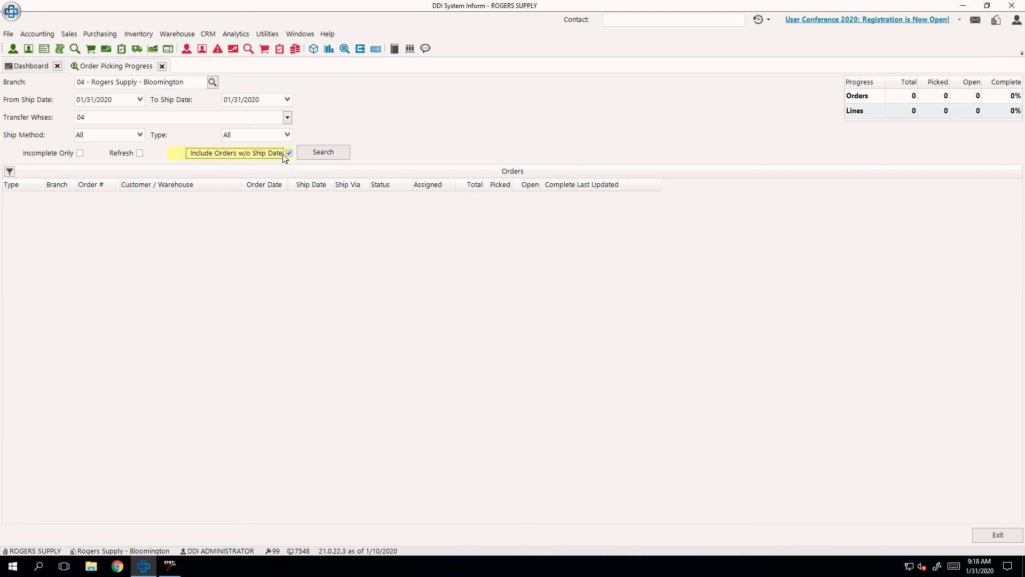
click(314, 158)
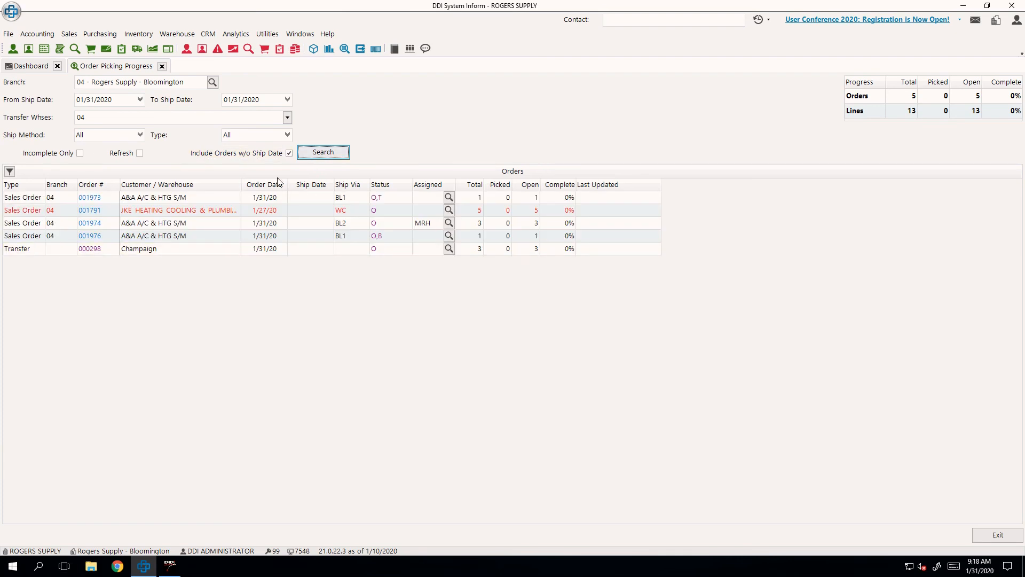
- Turn on Refresh, rerun the picking progress search, and sort the orders by Order Date in ascending order
click(142, 155)
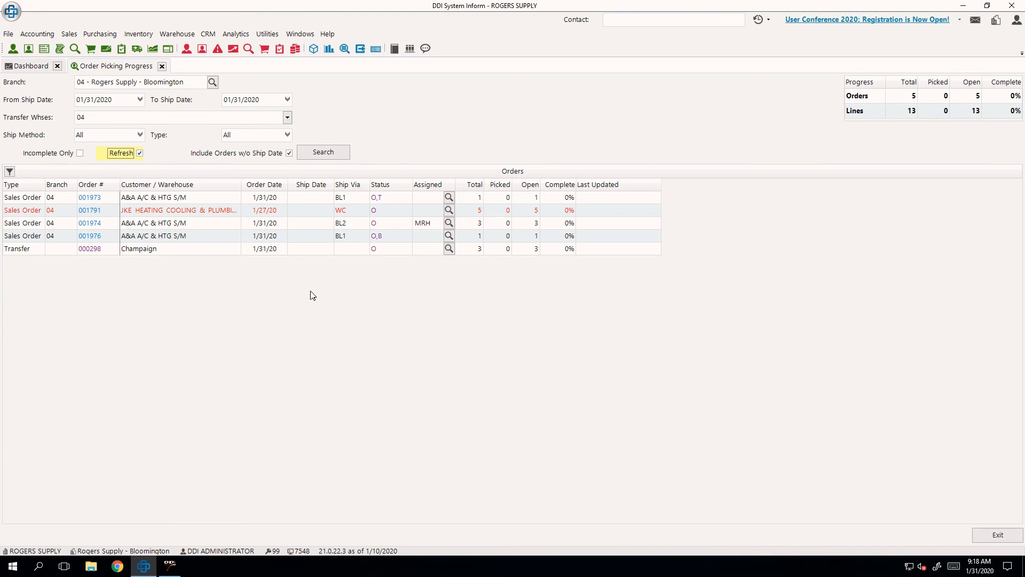
click(317, 158)
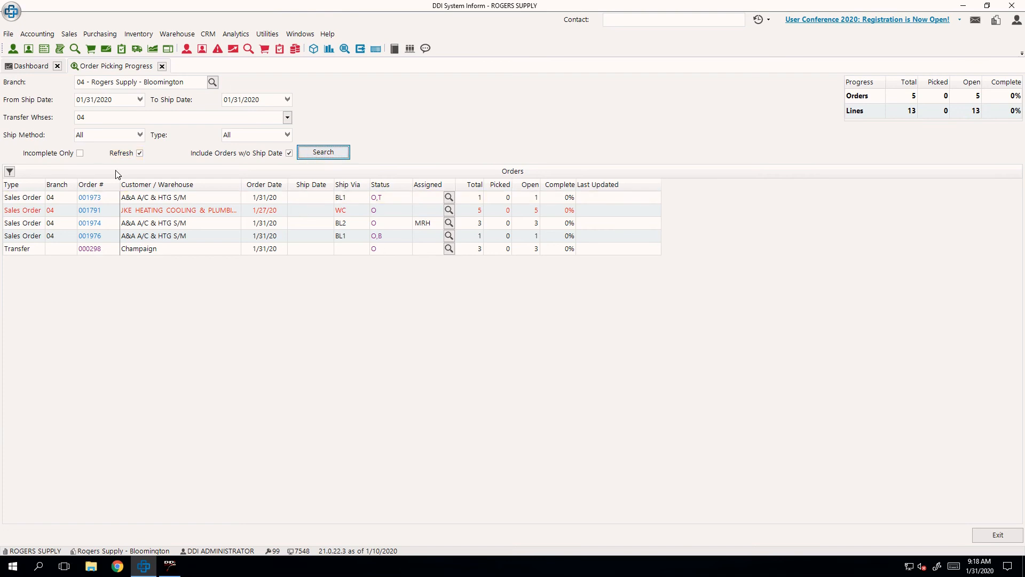
click(212, 213)
click(259, 186)
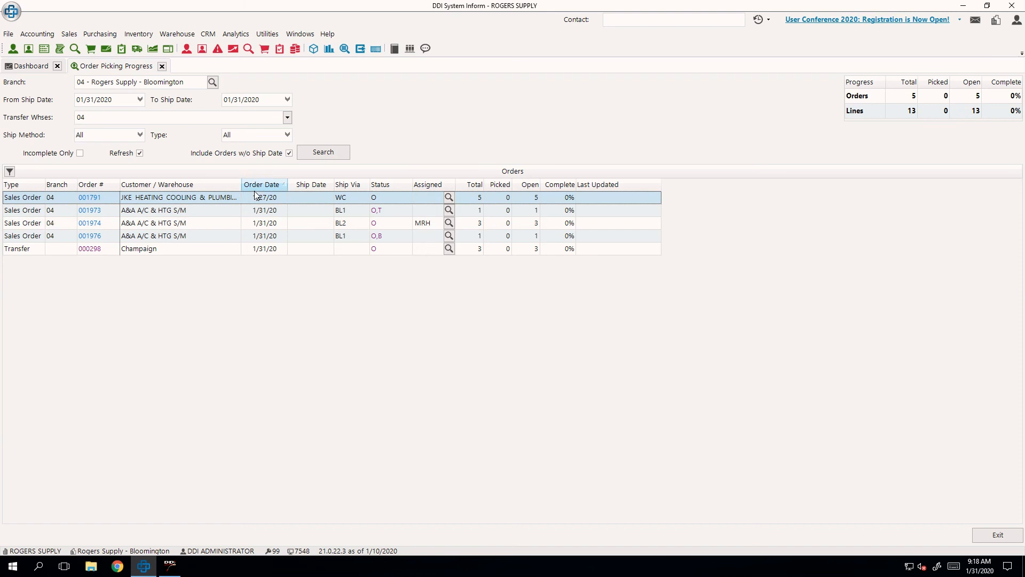
- Limit the picking progress to incomplete orders only and search again
click(255, 251)
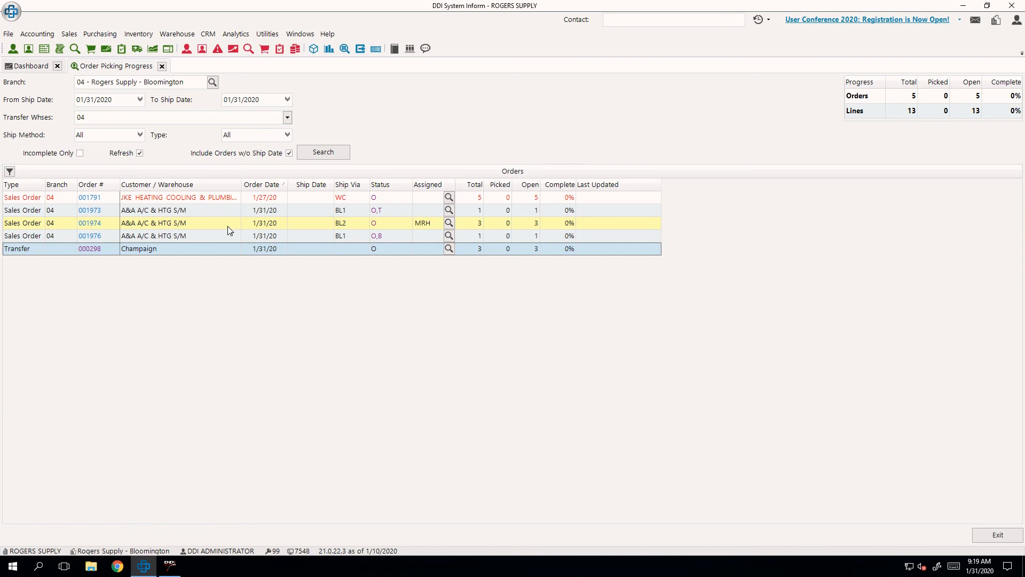
click(191, 201)
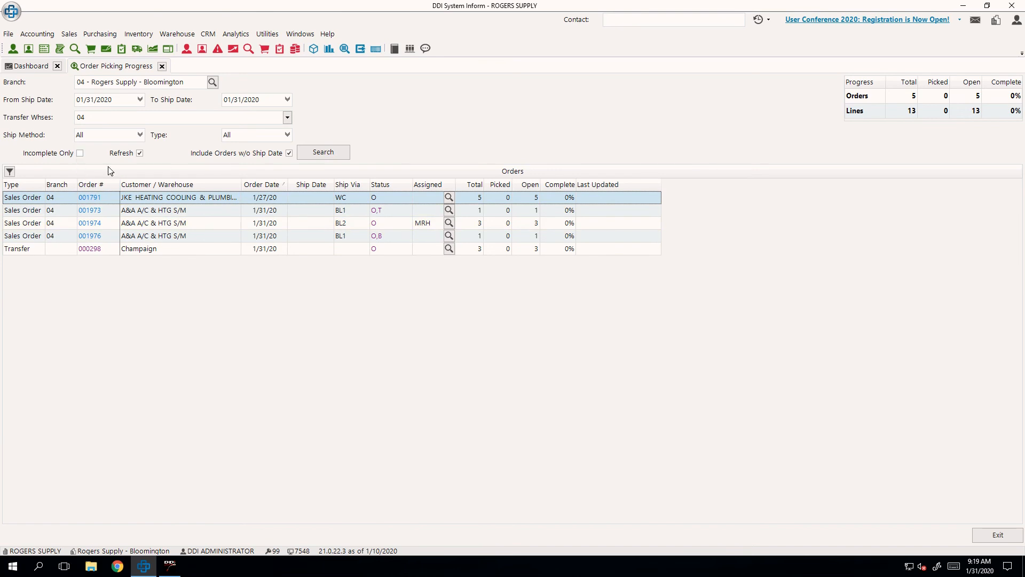
click(80, 153)
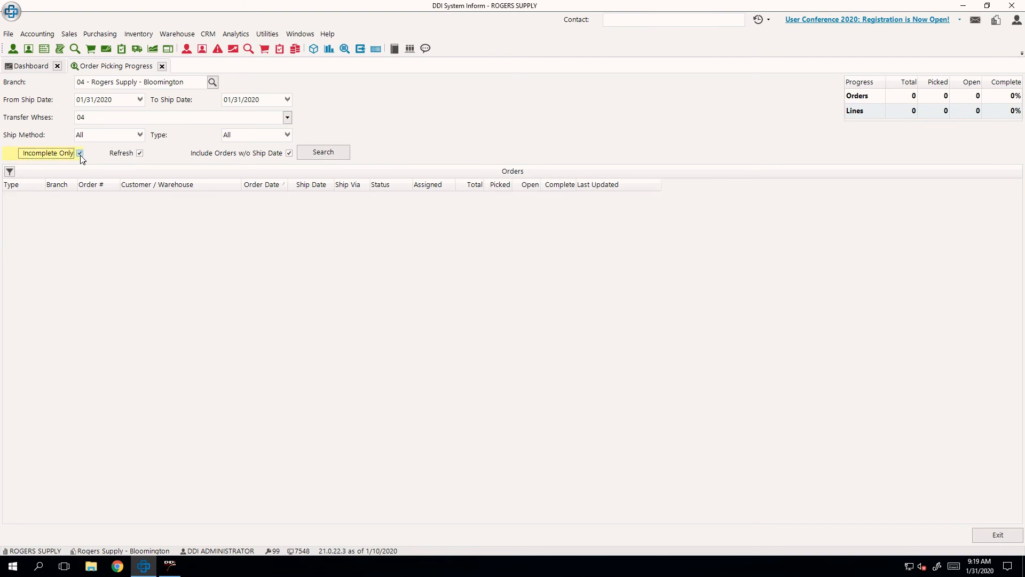
click(315, 153)
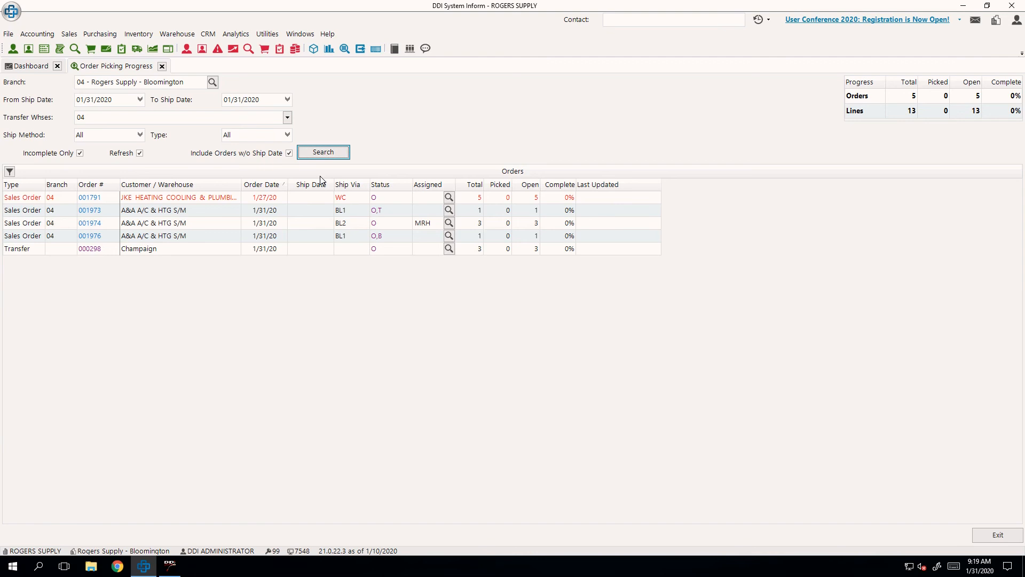
- Switch to the AccuTerm WMS terminal and open the Order Pull jobs from the Job List
click(165, 570)
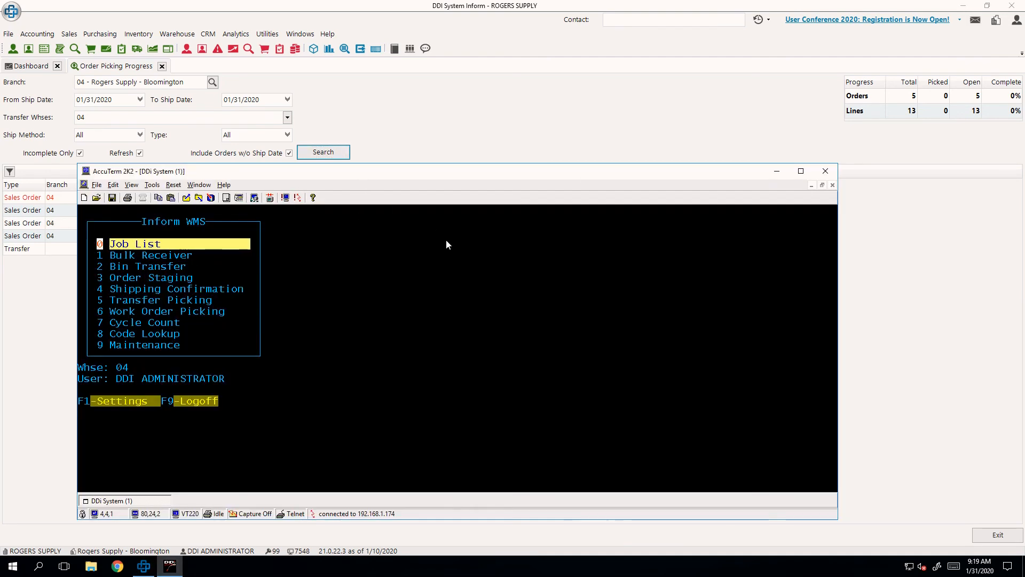
drag(418, 179, 549, 118)
key(Return)
key(Down)
key(Down)
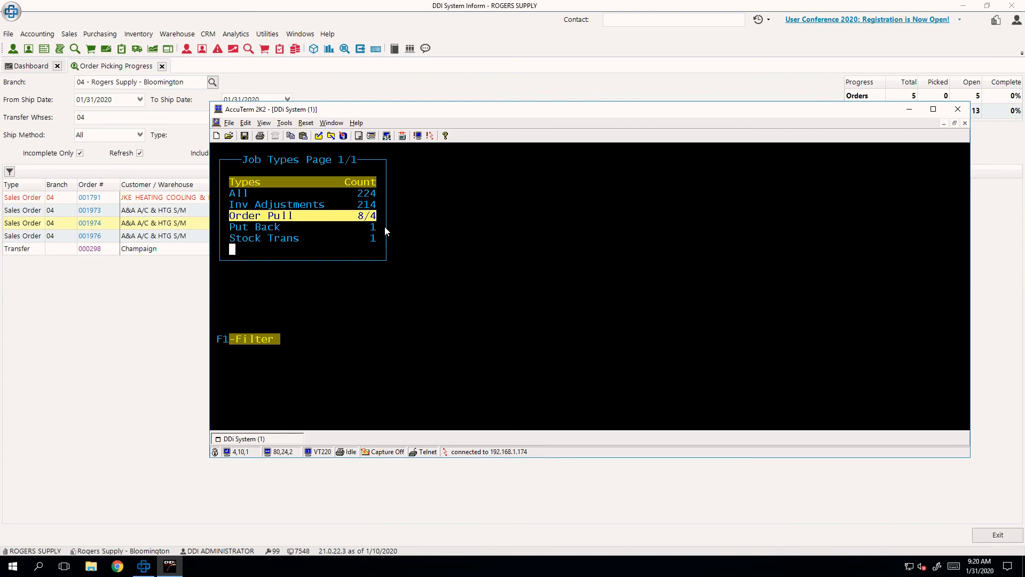
key(Up)
key(Up)
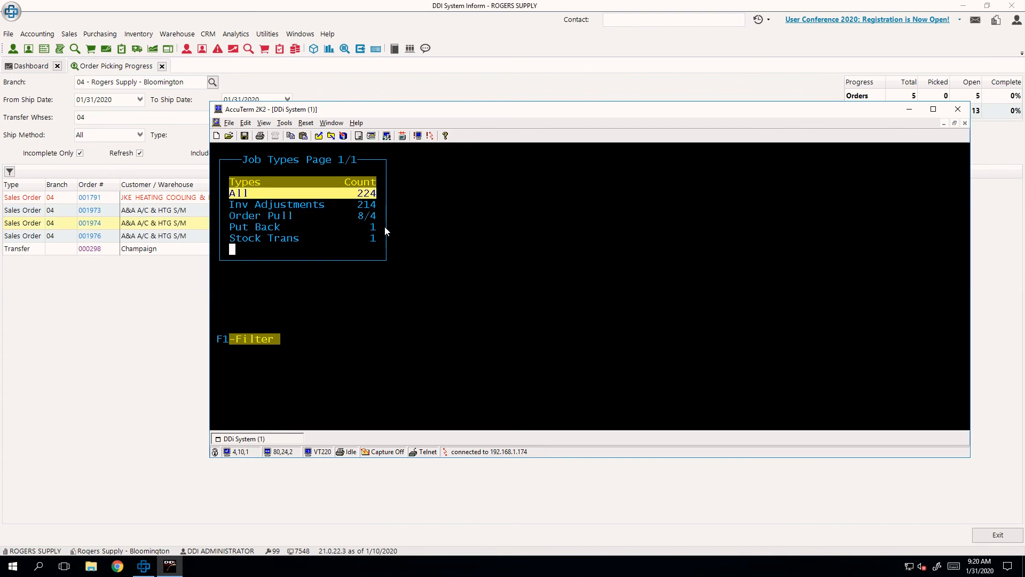
key(Down)
key(Down)
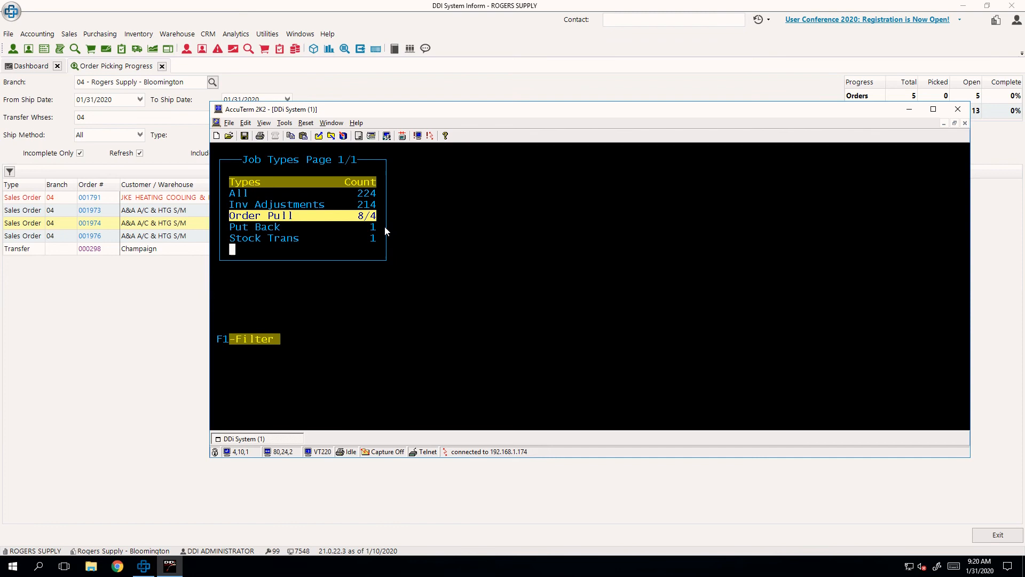
key(Return)
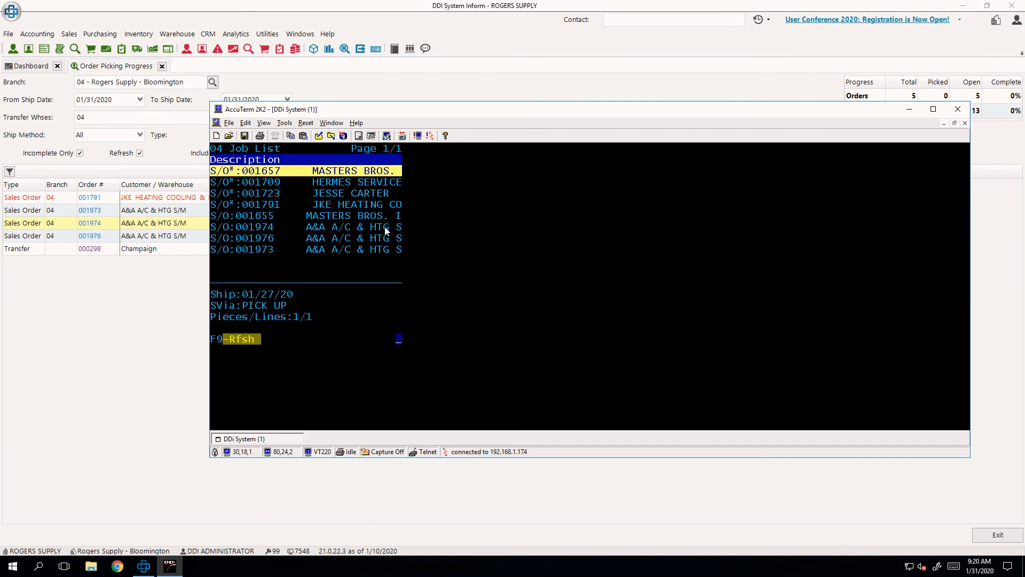
- Review the order pull jobs and load the A&A A/C & HTG sales order shipping 01/31/20 on BLOOMINGDALE TRUCK 1
key(Down)
key(Down)
key(Down)
key(Down)
key(Down)
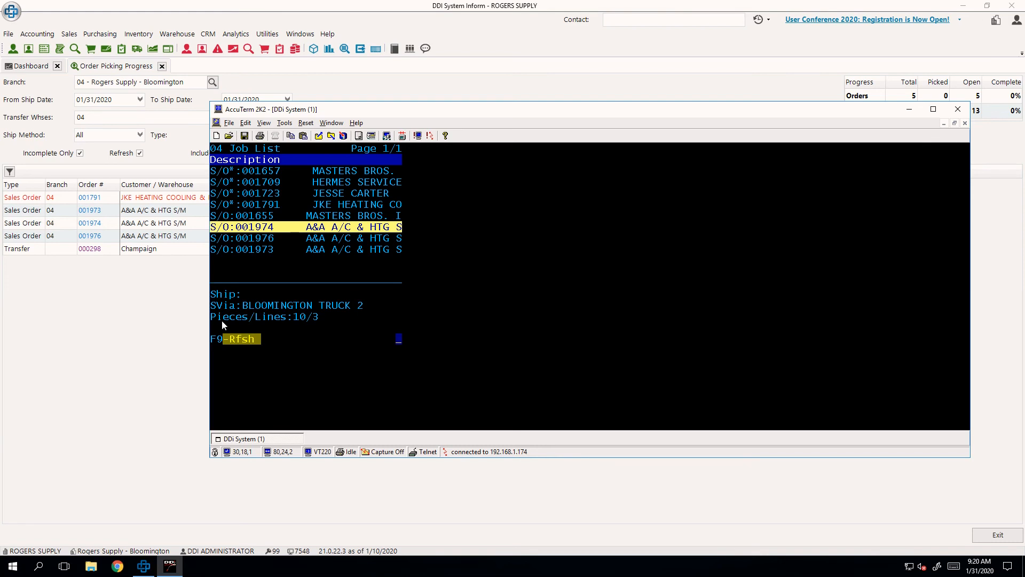
key(Down)
key(Down)
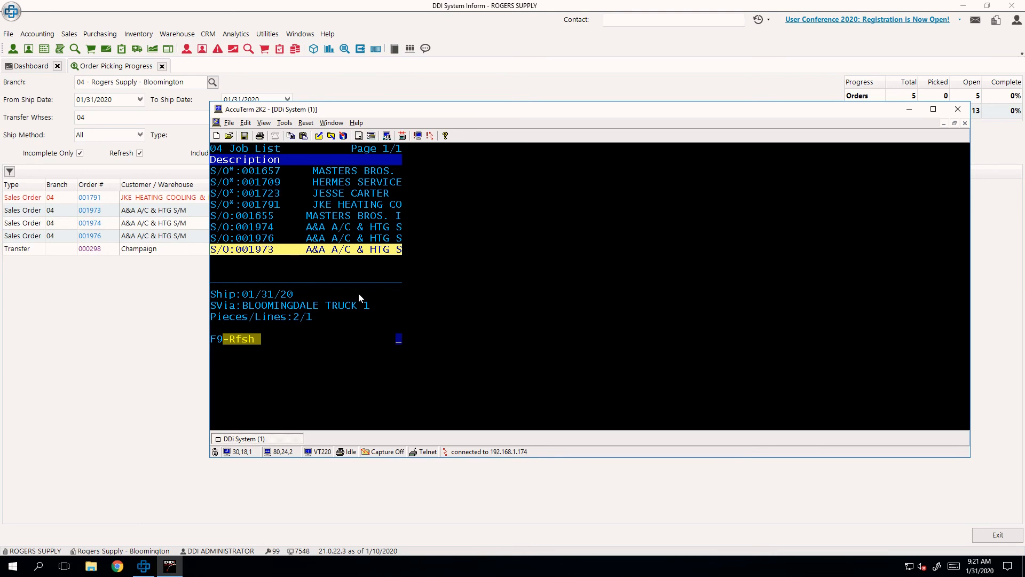
key(Return)
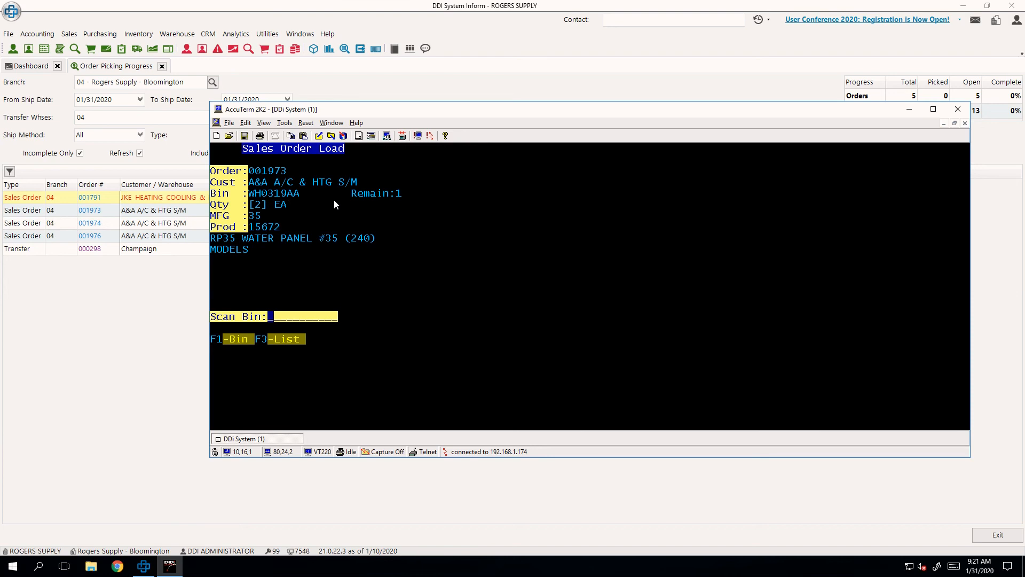
drag(407, 201, 348, 193)
click(347, 198)
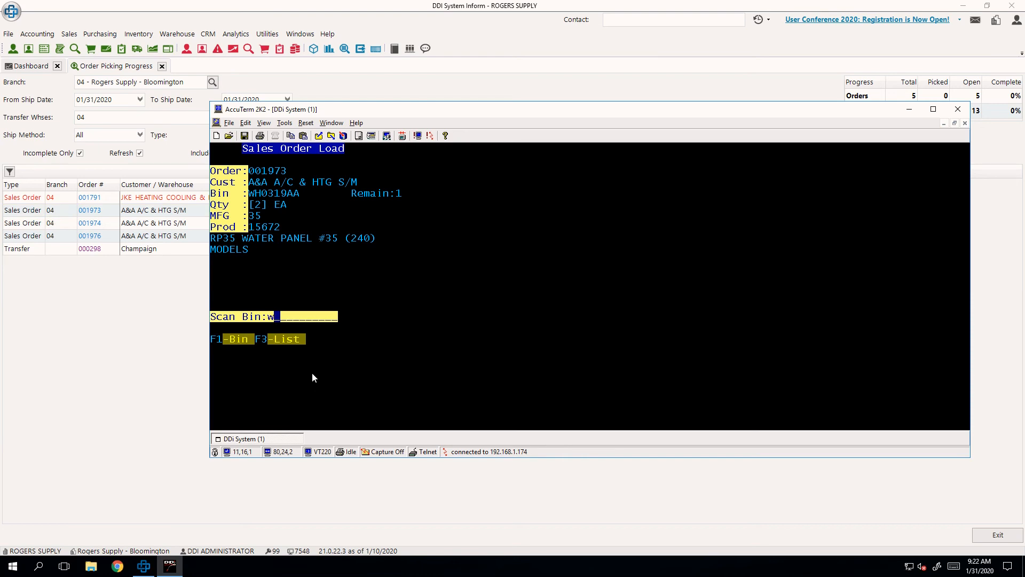
- Try bin WH0319AB for the water panel pick, and enter the requested bin WH0319AA
text(WH0319AB)
key(Return)
text(WH0319AA)
key(Return)
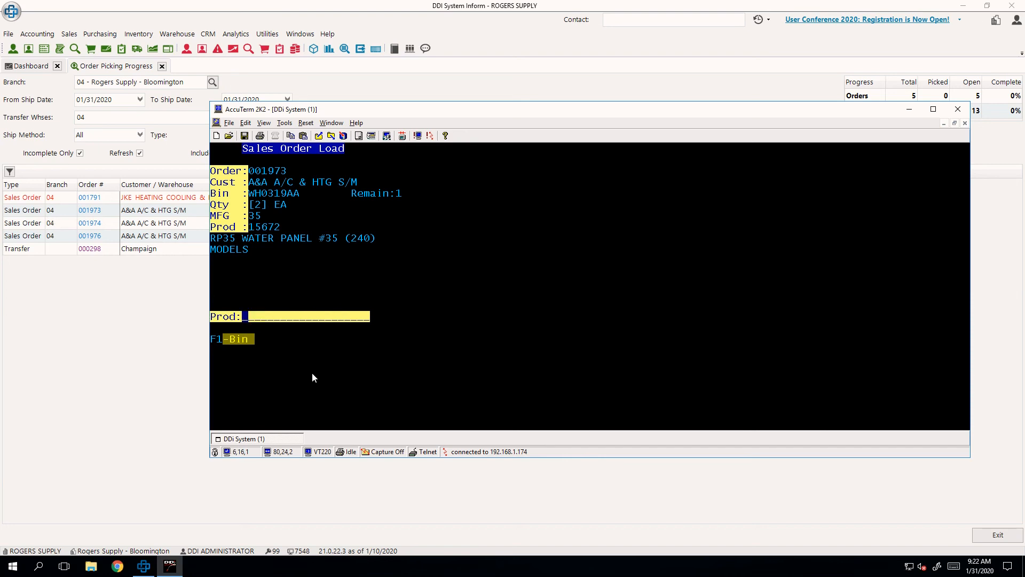
- Try product 15673 for the pick, and enter the requested product 15672
text(15673)
key(Return)
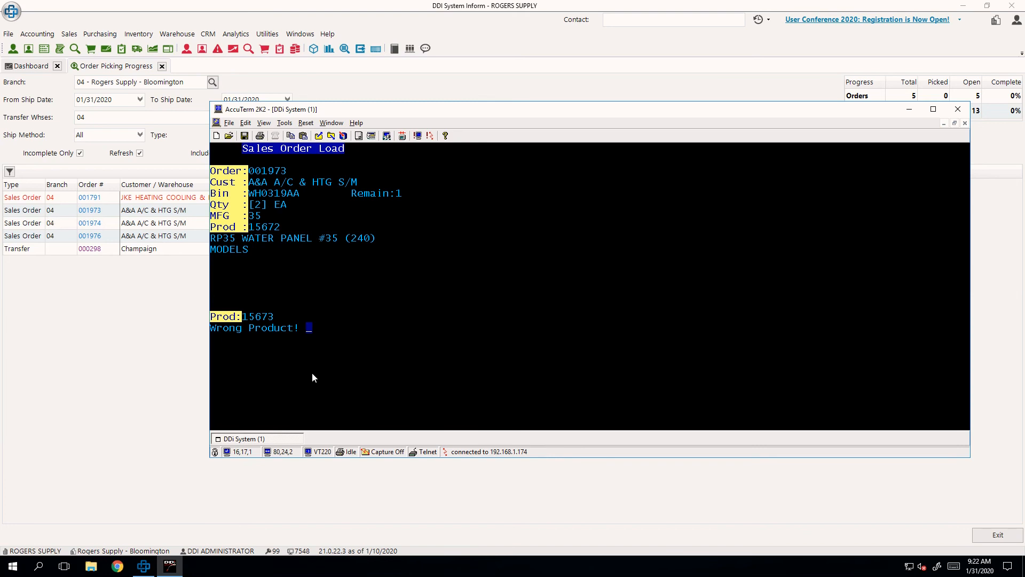
key(Return)
text(1567)
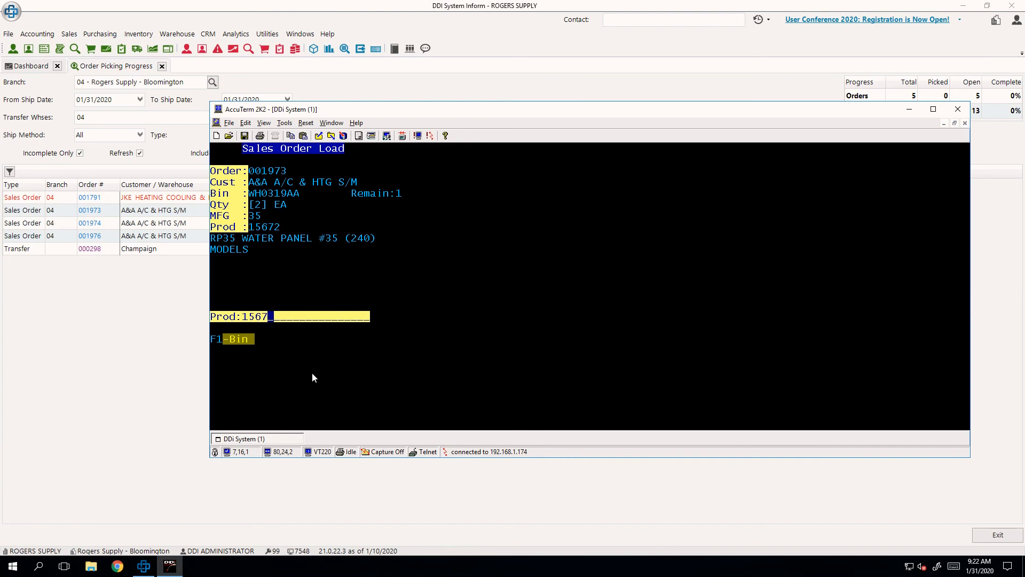
text(2)
key(Return)
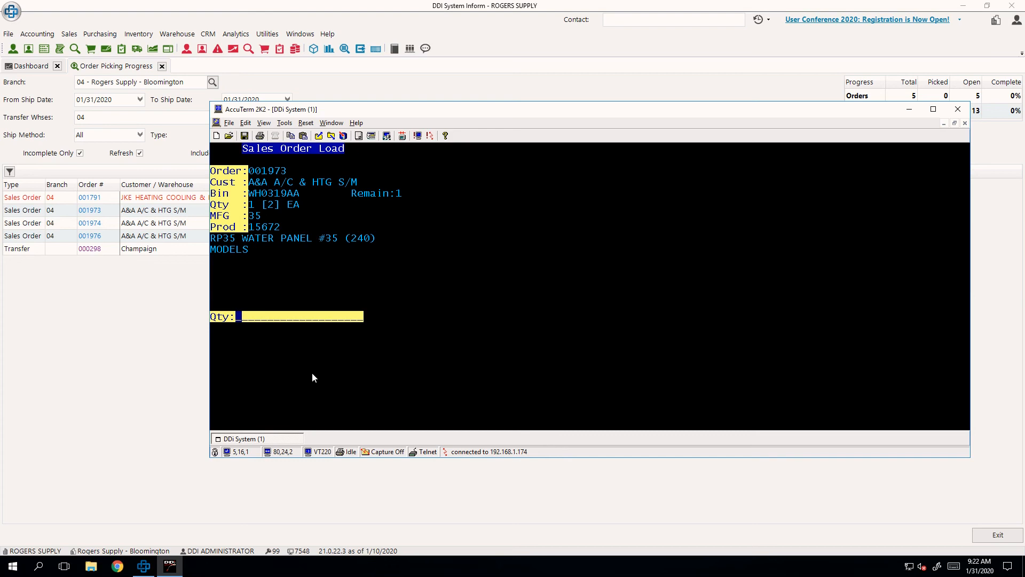
text(2)
- Discard the typed quantity of 2 and enter product 15672 again to pick the second unit
key(BackSpace)
text(15672)
key(Return)
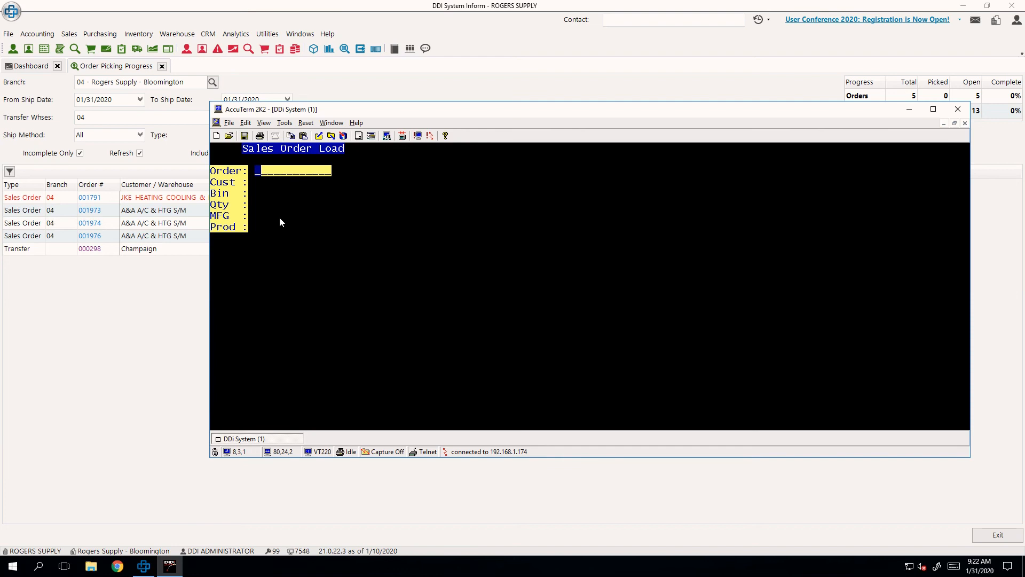
- Switch to DDI System Inform and open branch 04's printer settings for editing
click(8, 34)
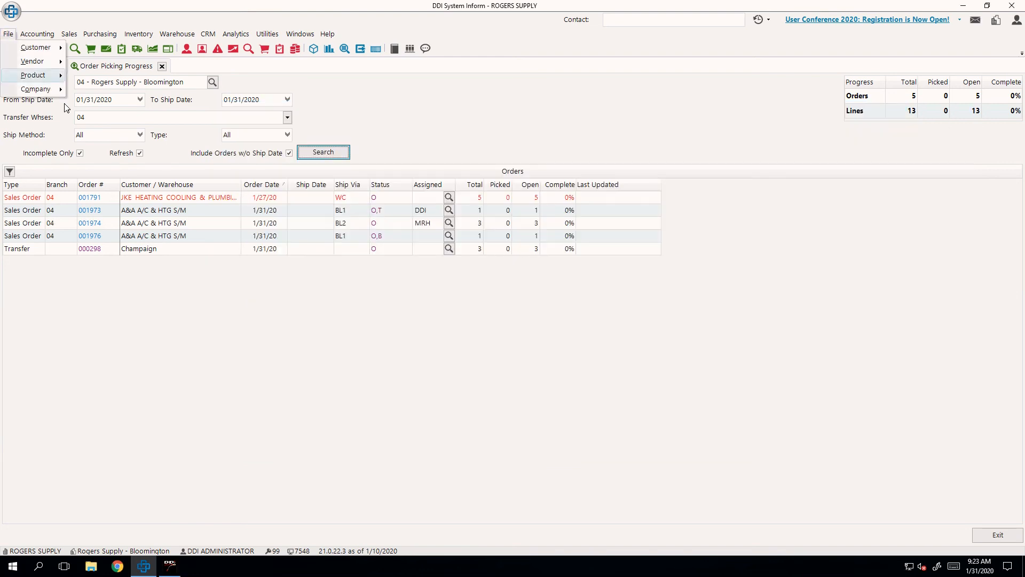
mouse_move(50, 88)
click(144, 120)
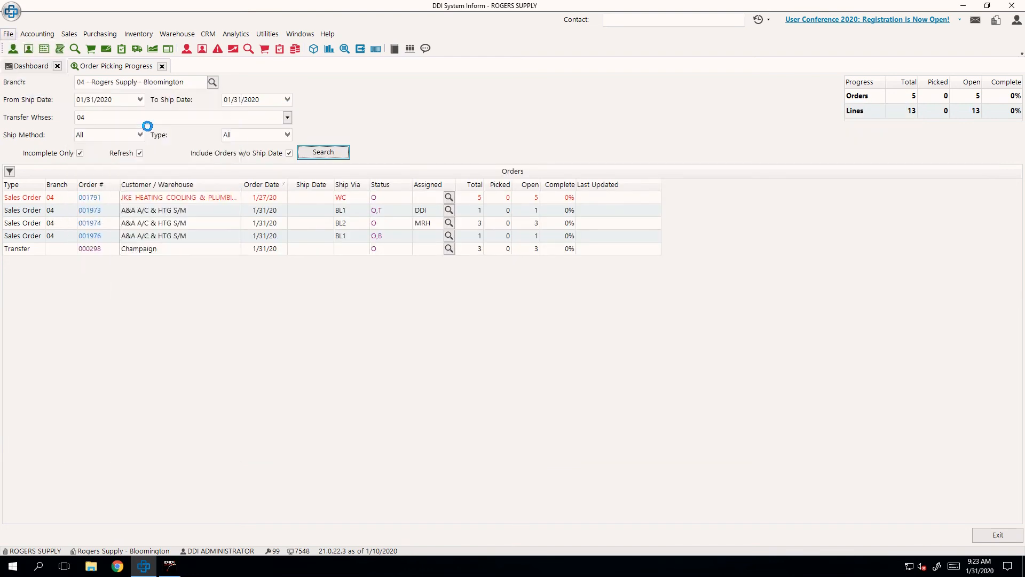
key(Return)
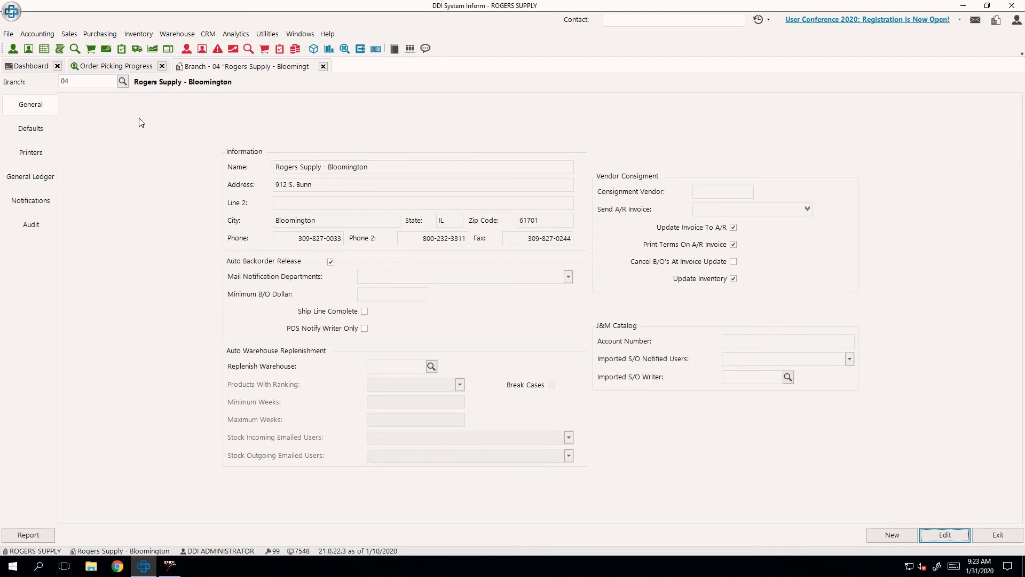
click(54, 150)
click(945, 534)
- Assign printer 66 Bloomington_Counter to the branch's Ship Confirmation Printers and save the branch
click(536, 299)
click(554, 298)
scroll(474, 243, down, 12)
scroll(474, 242, up, 3)
scroll(474, 243, down, 4)
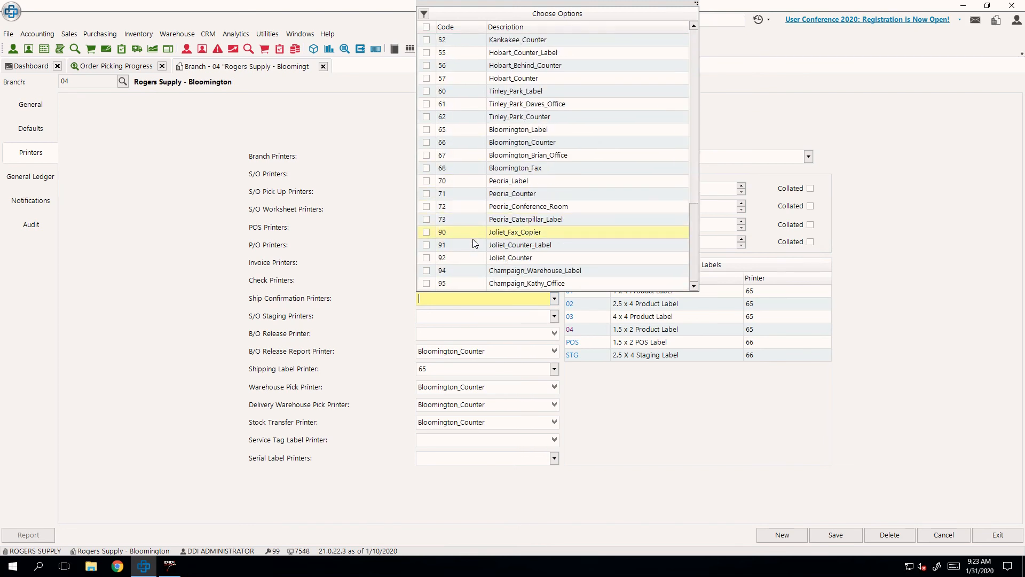
click(426, 143)
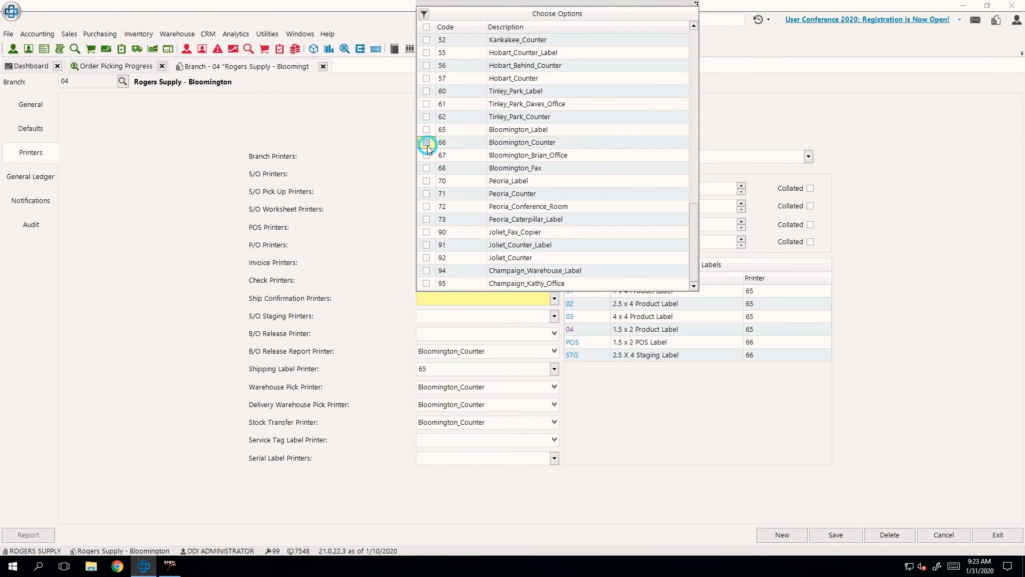
click(837, 535)
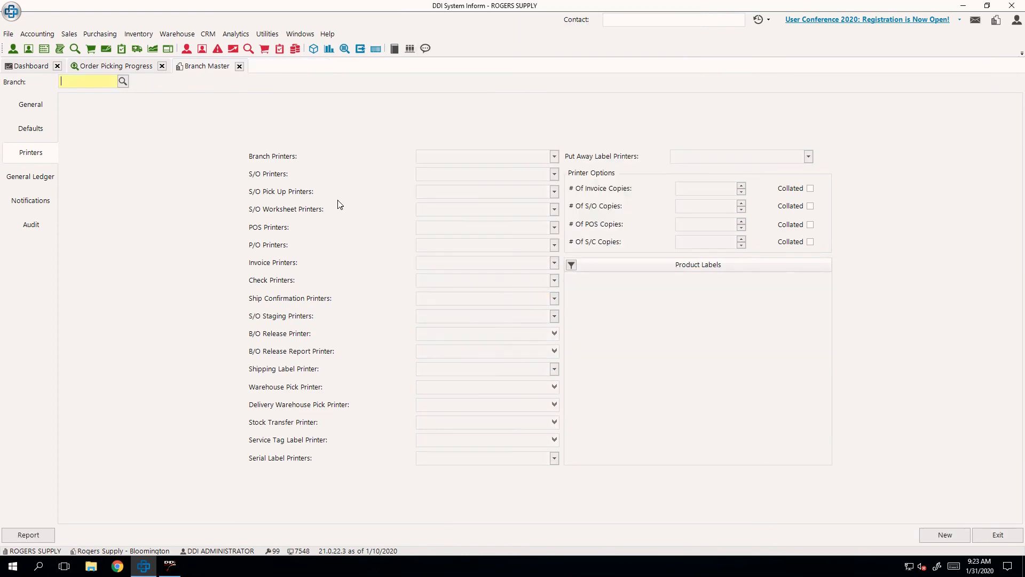
- Open the WMS options of warehouse 04 Bloomington in the company warehouse master
click(111, 66)
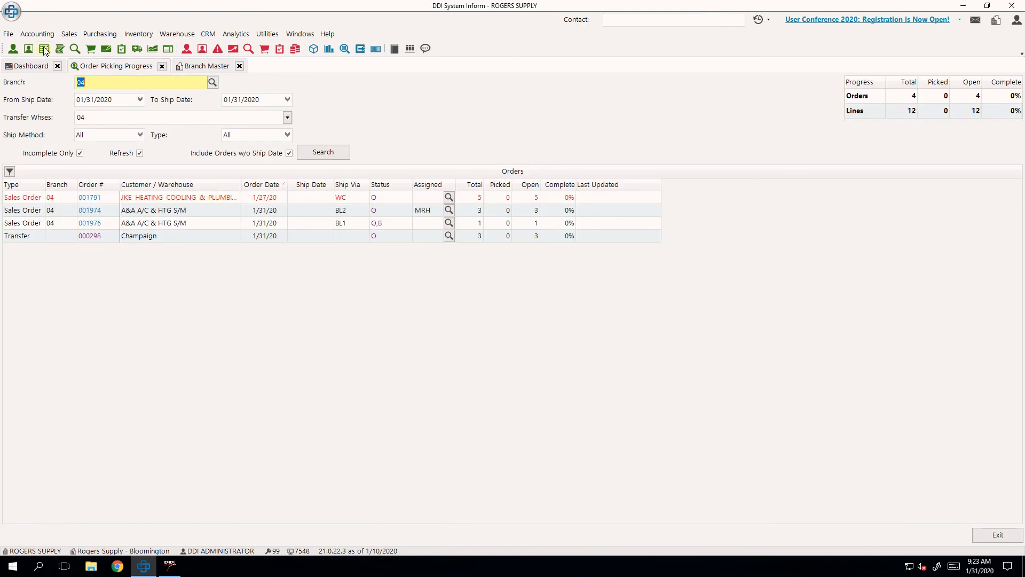
click(9, 34)
mouse_move(32, 89)
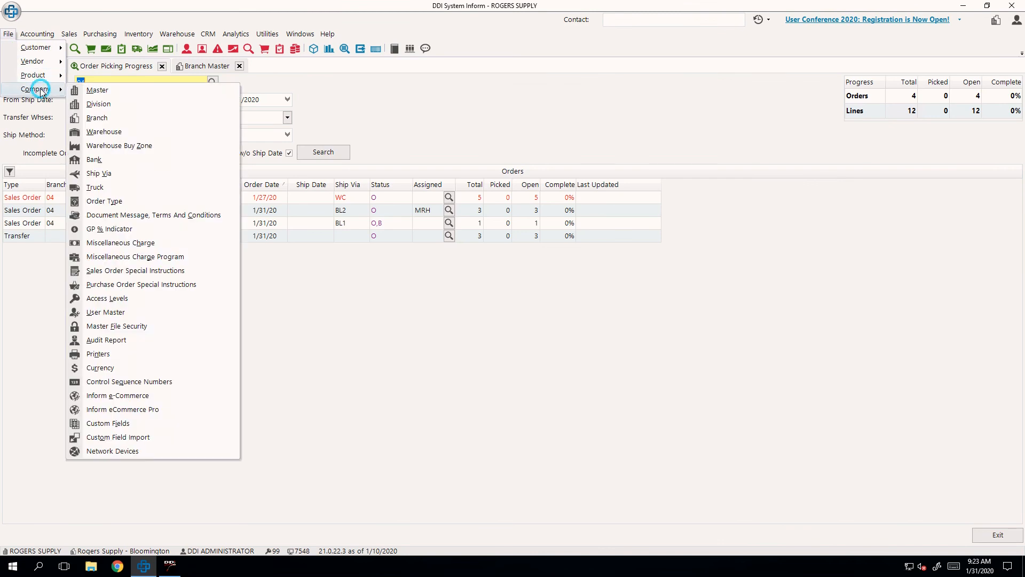
click(141, 133)
key(Return)
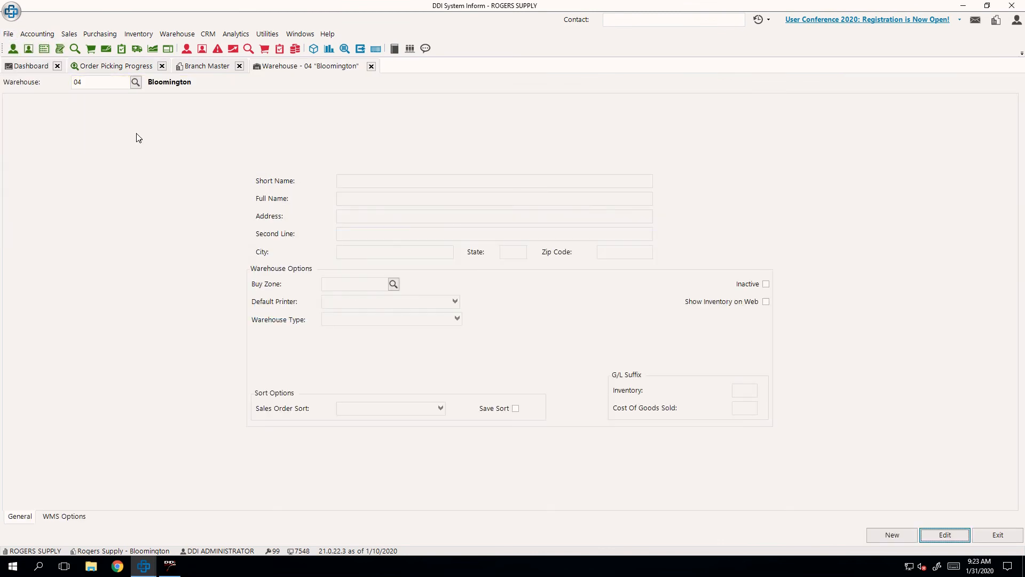
click(65, 515)
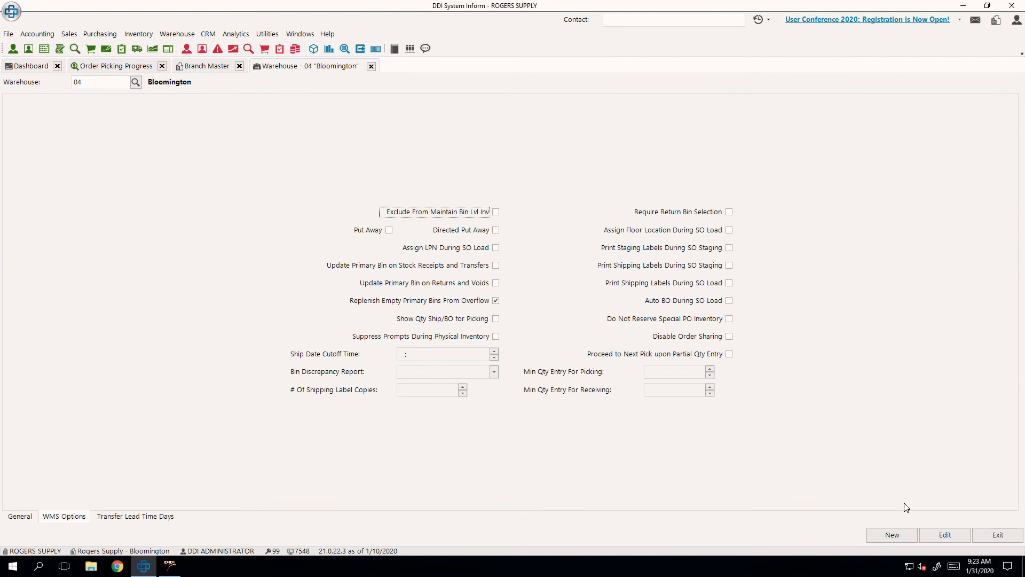
- Enable Auto BO During SO Load and Assign Floor Location During SO Load, save the warehouse, and close its record
click(960, 534)
click(729, 300)
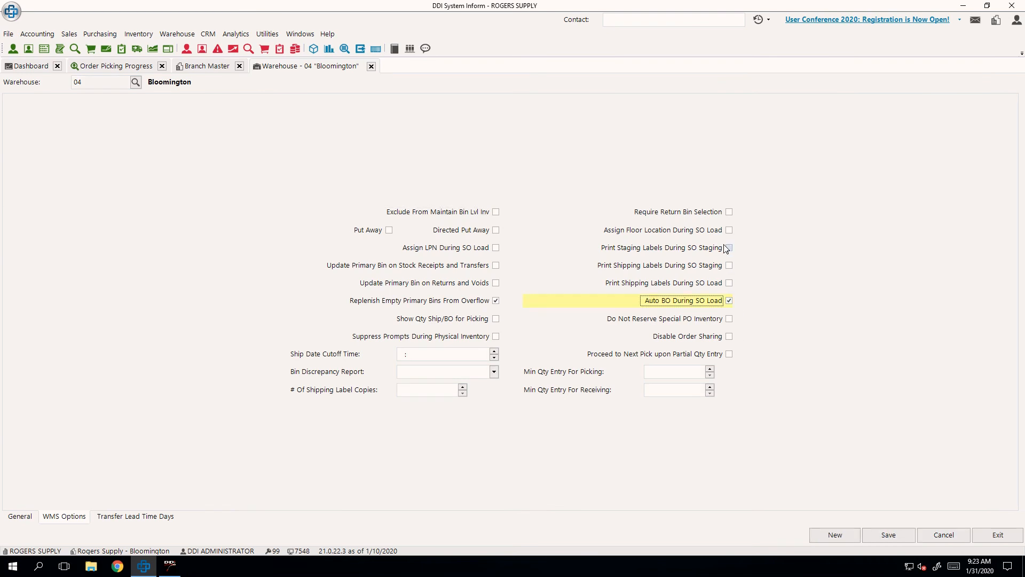
click(729, 230)
click(888, 534)
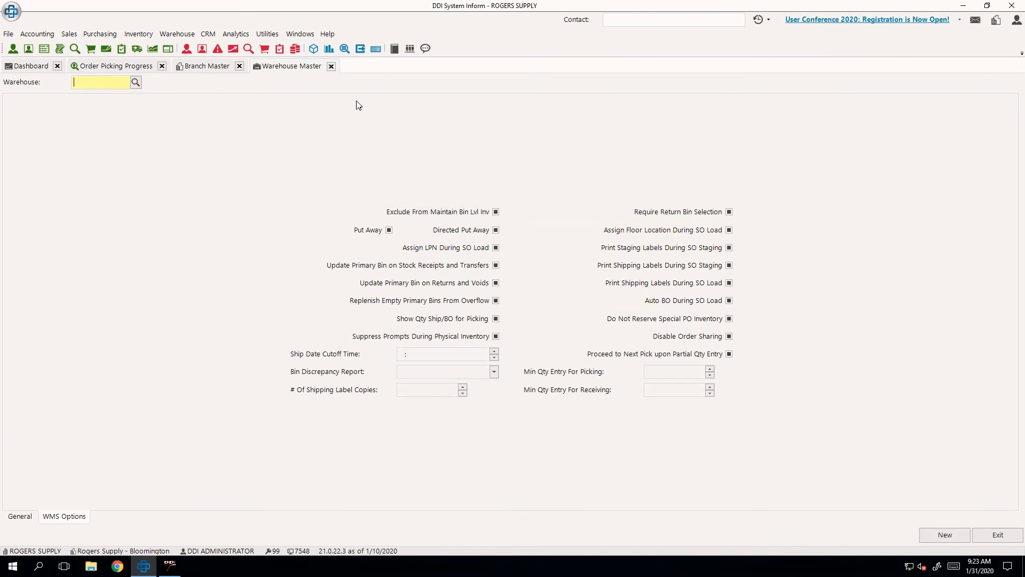
click(331, 65)
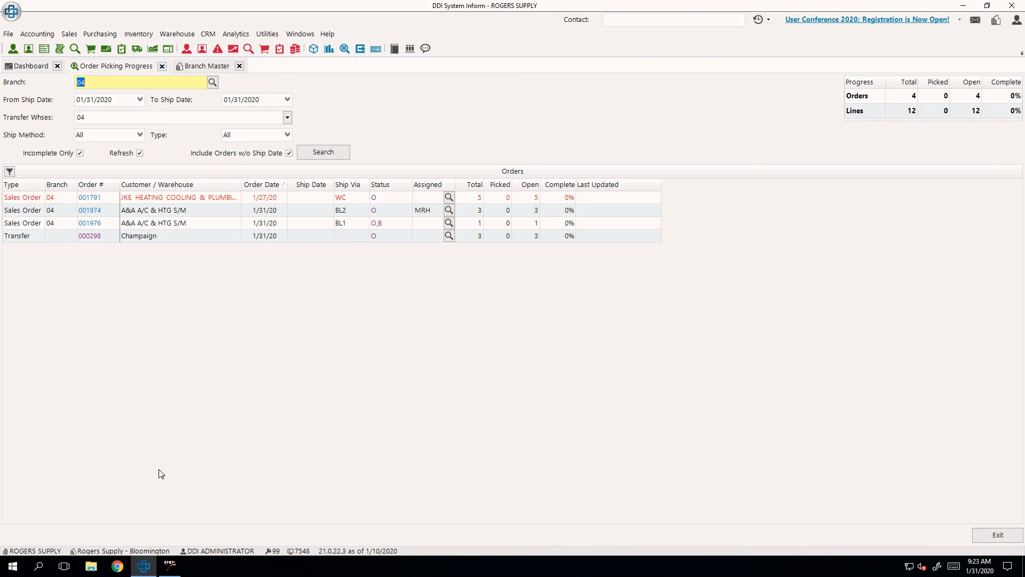
- Switch to AccuTerm and load the A&A A/C & HTG order shipping by Bloomington Truck 2 from the job list, acknowledging its current assignment
click(170, 565)
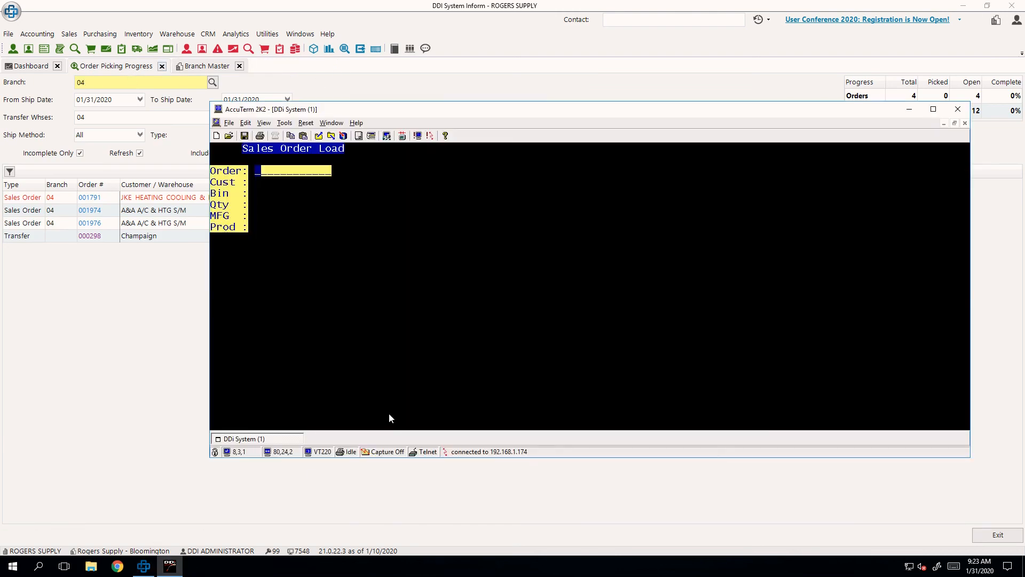
key(Escape)
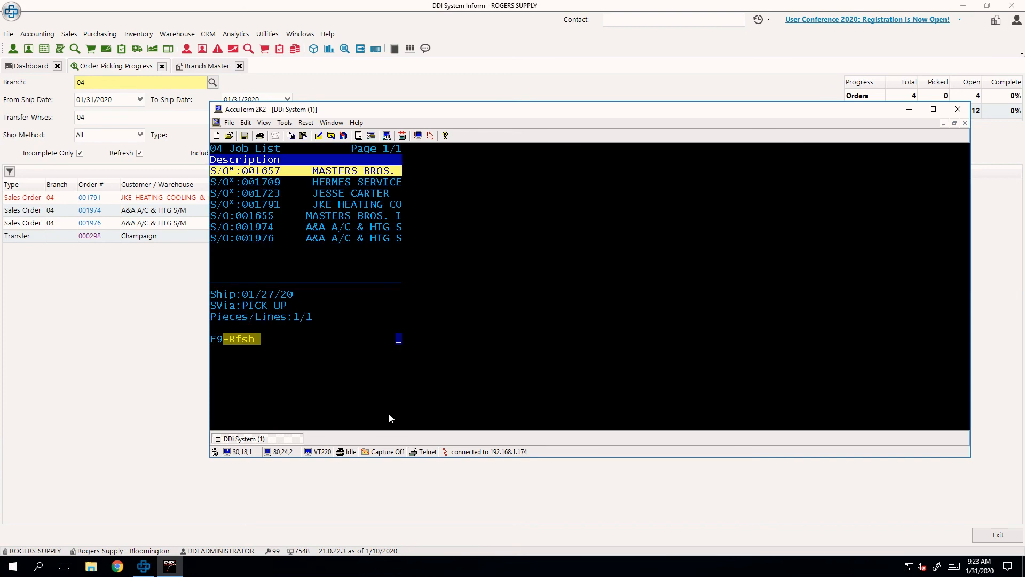
key(Up)
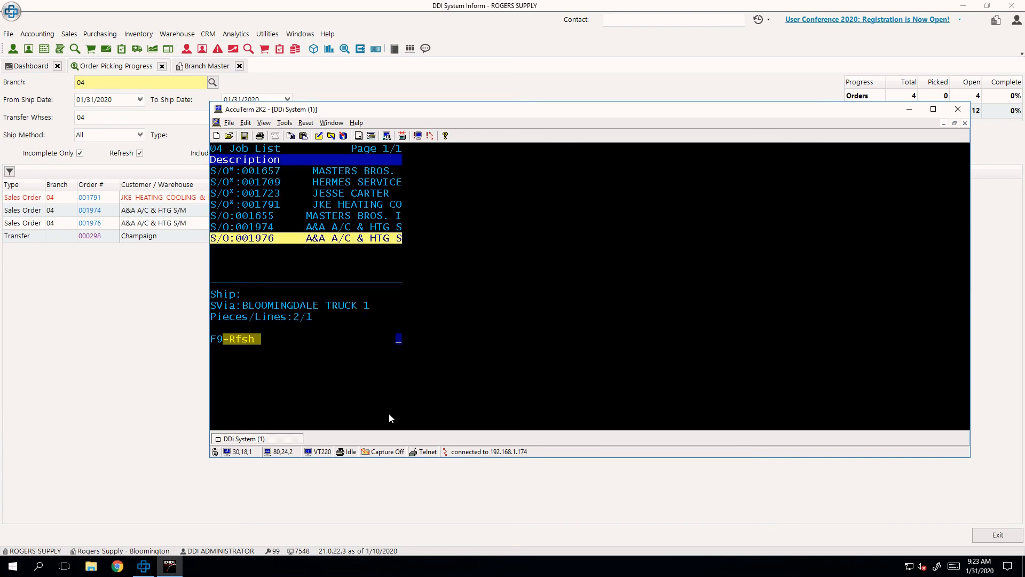
key(Up)
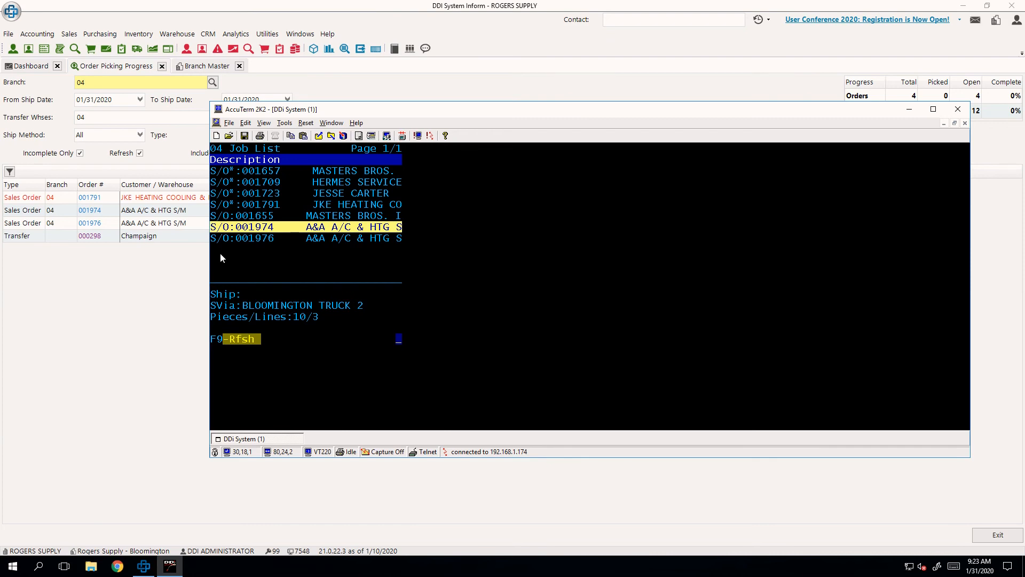
drag(237, 234, 283, 235)
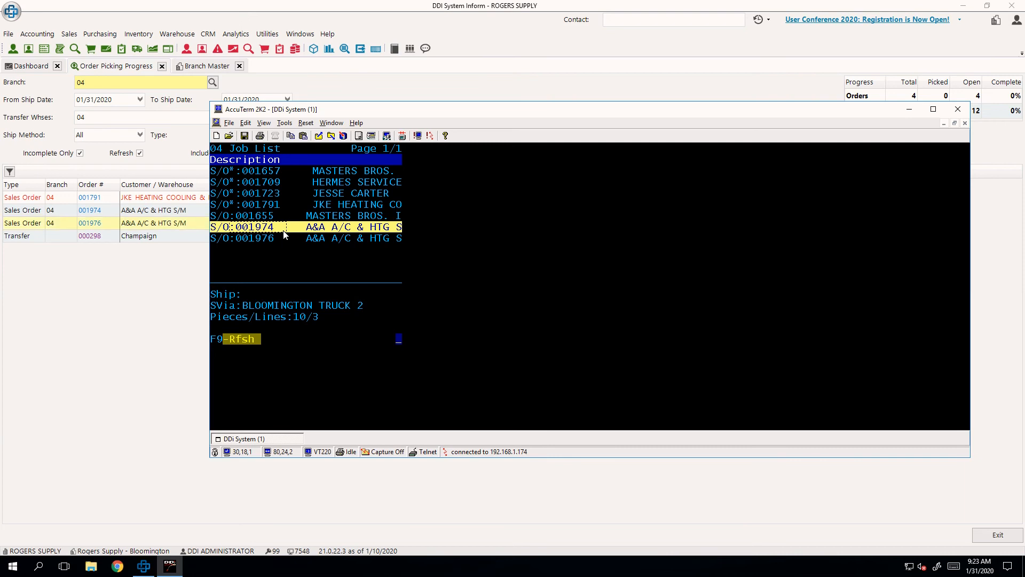
drag(283, 231, 300, 230)
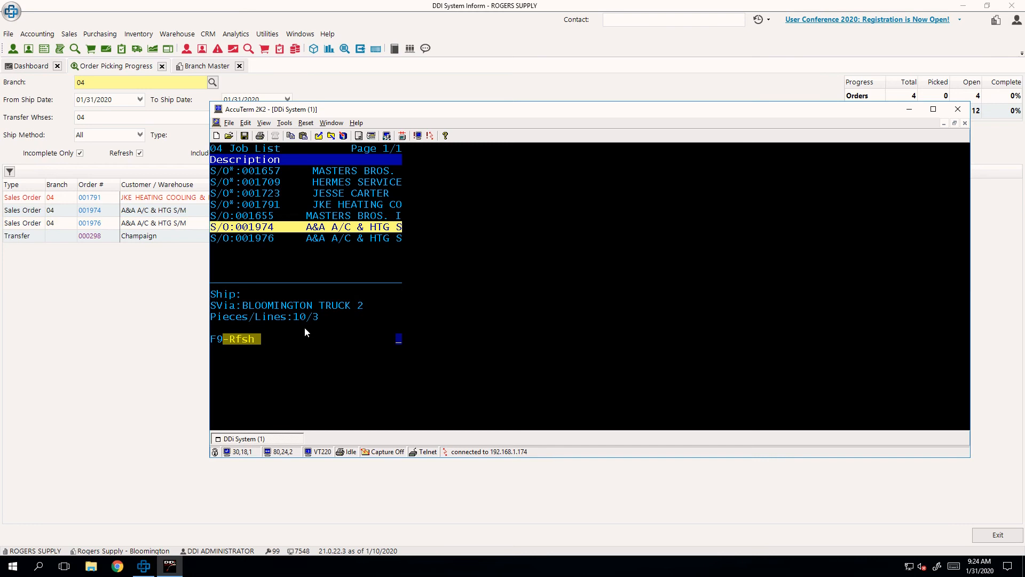
key(Return)
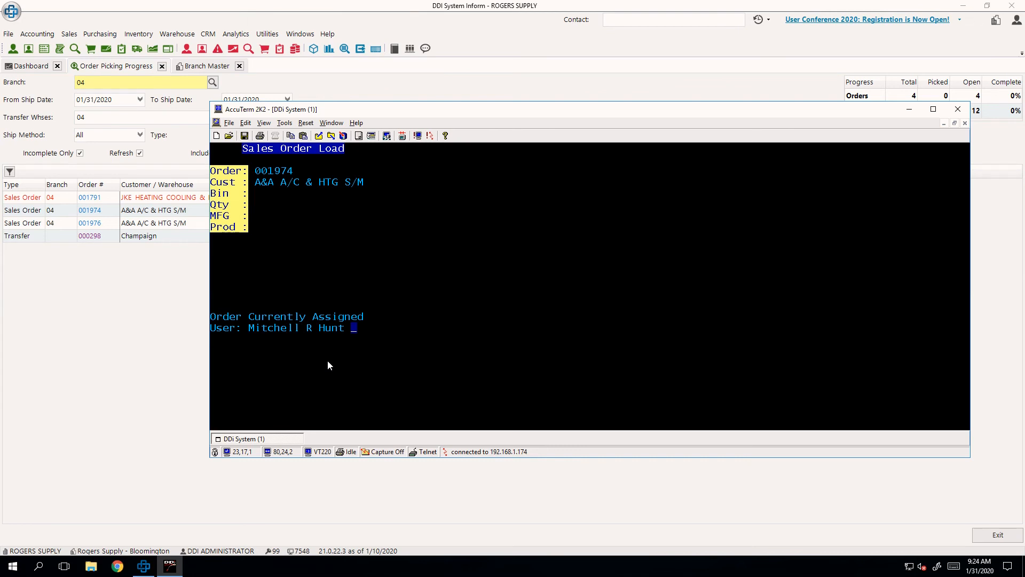
key(Return)
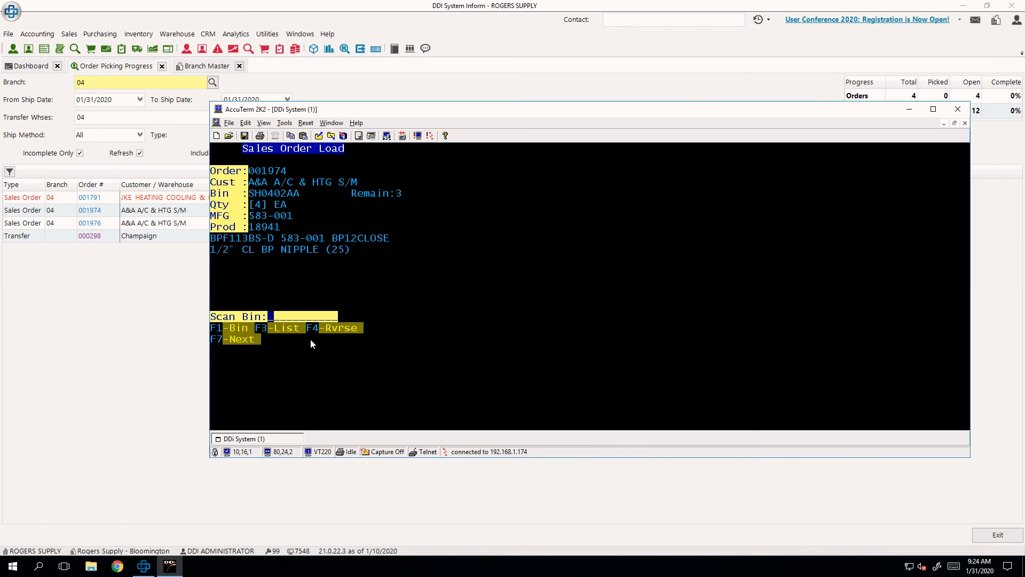
- Page through the order's line items to be picked and return to product 18941
drag(307, 323, 377, 344)
click(419, 352)
key(F7)
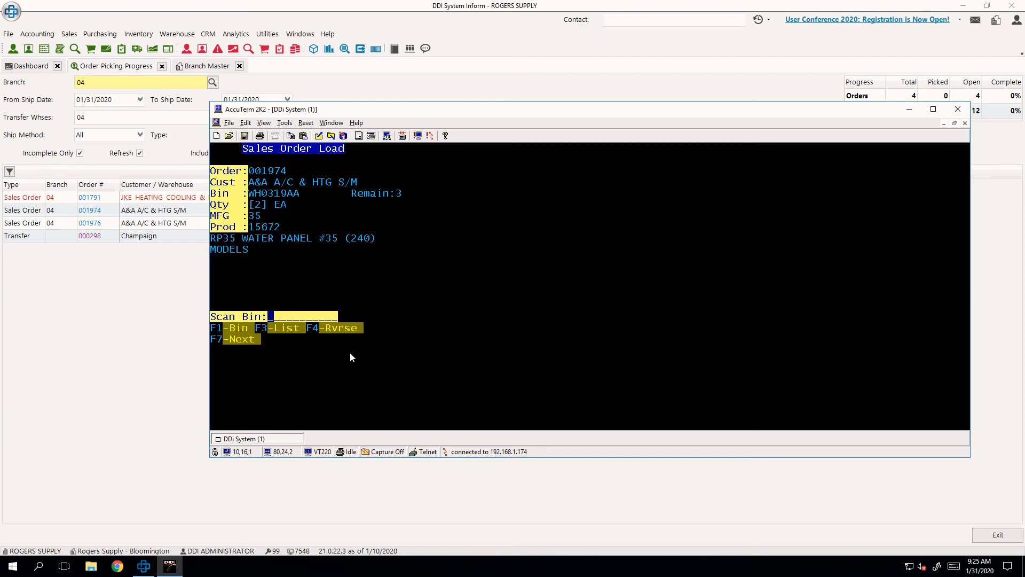
key(F7)
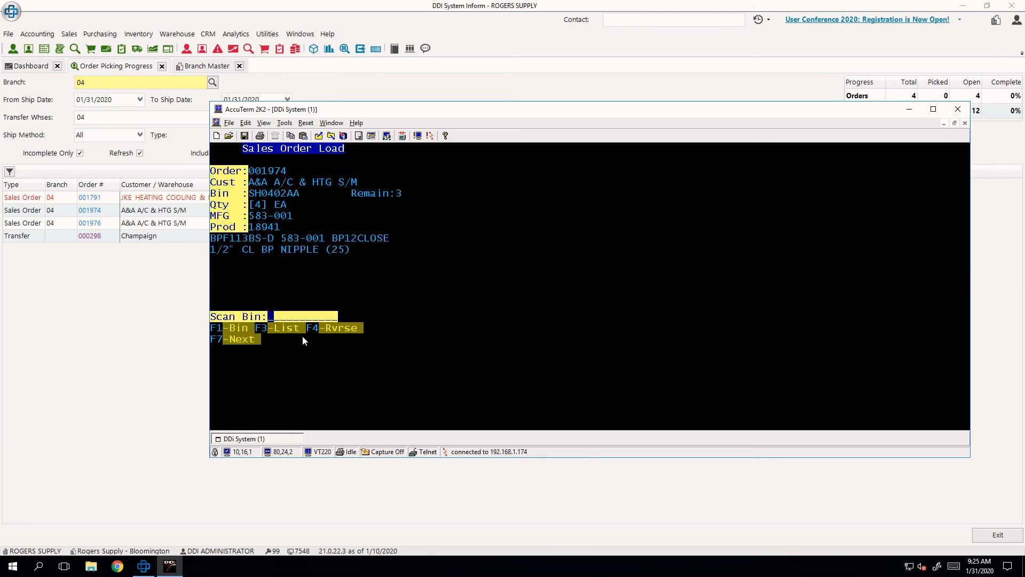
- Review the products in the order's open list and load product 11320 from it
key(F3)
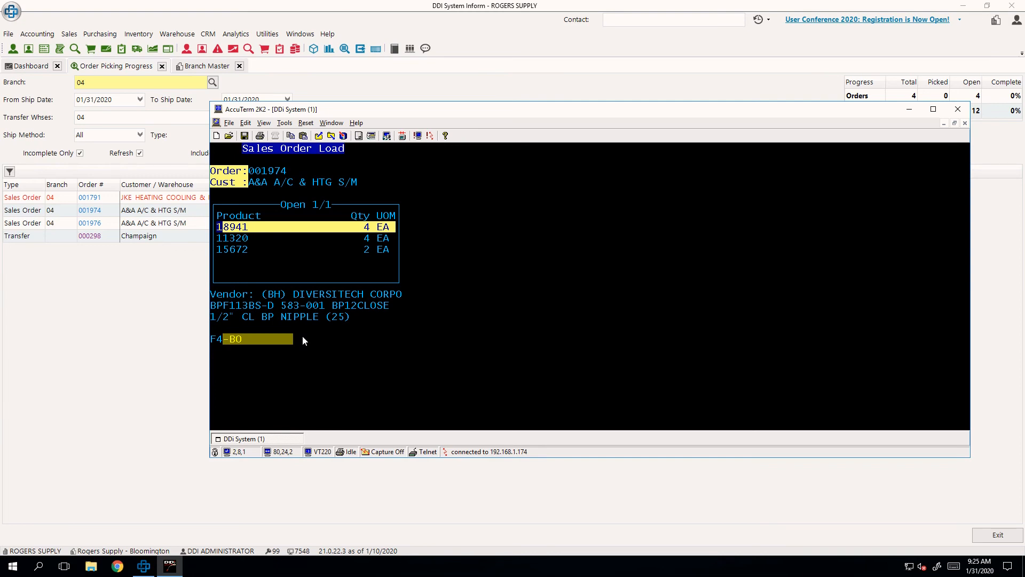
key(Down)
key(Down)
key(Up)
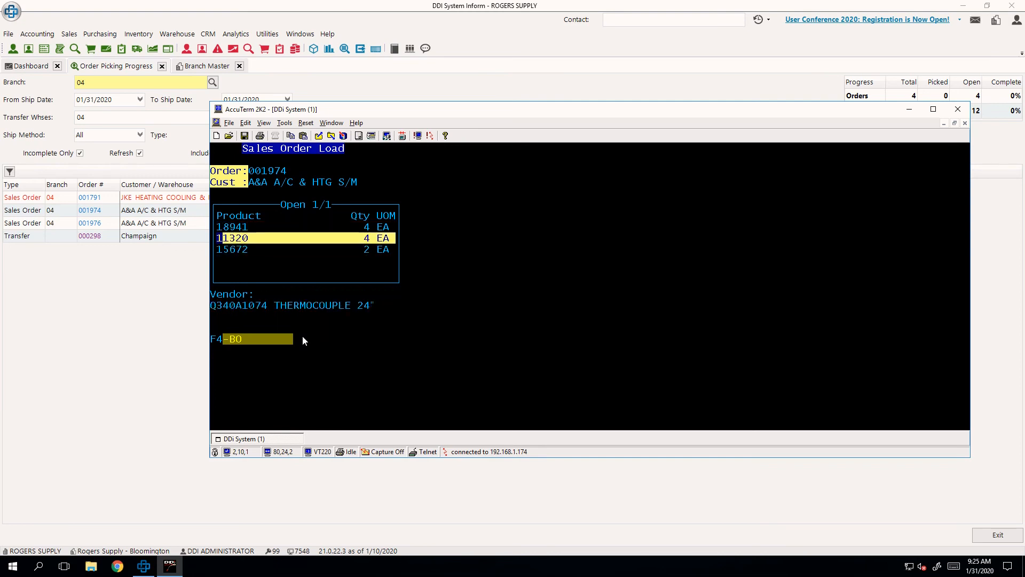
key(Up)
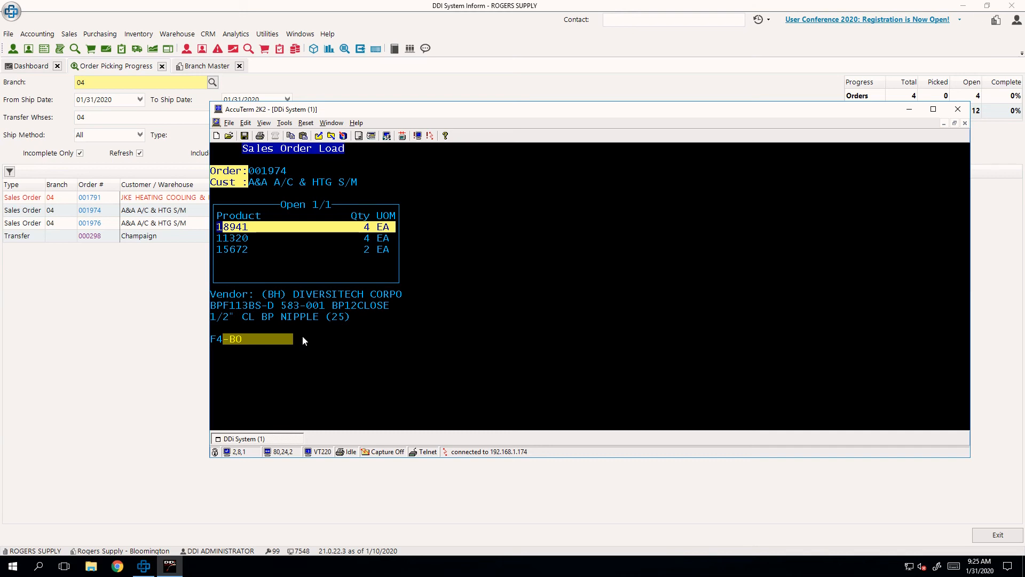
key(Down)
key(Down)
key(Up)
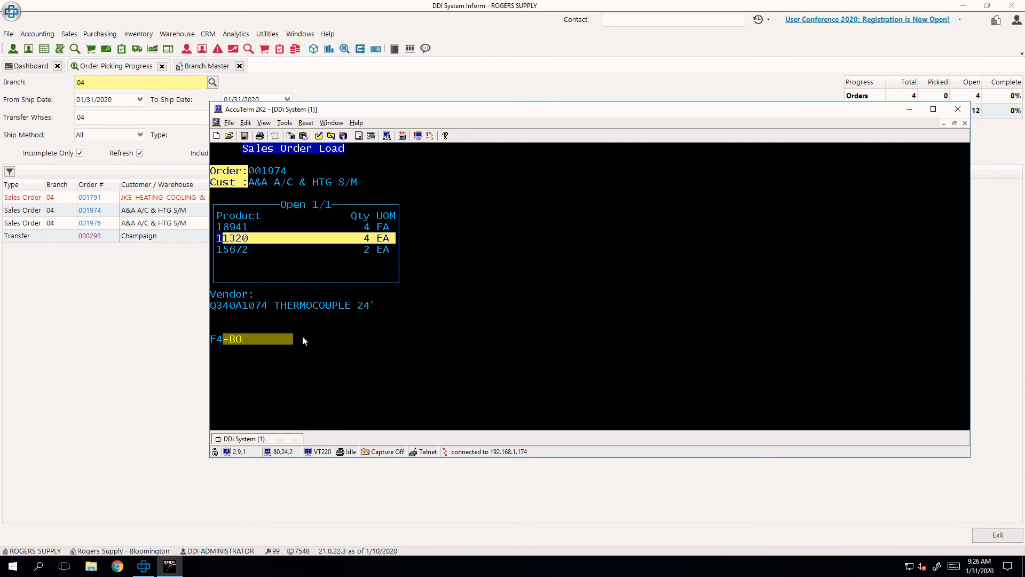
key(Return)
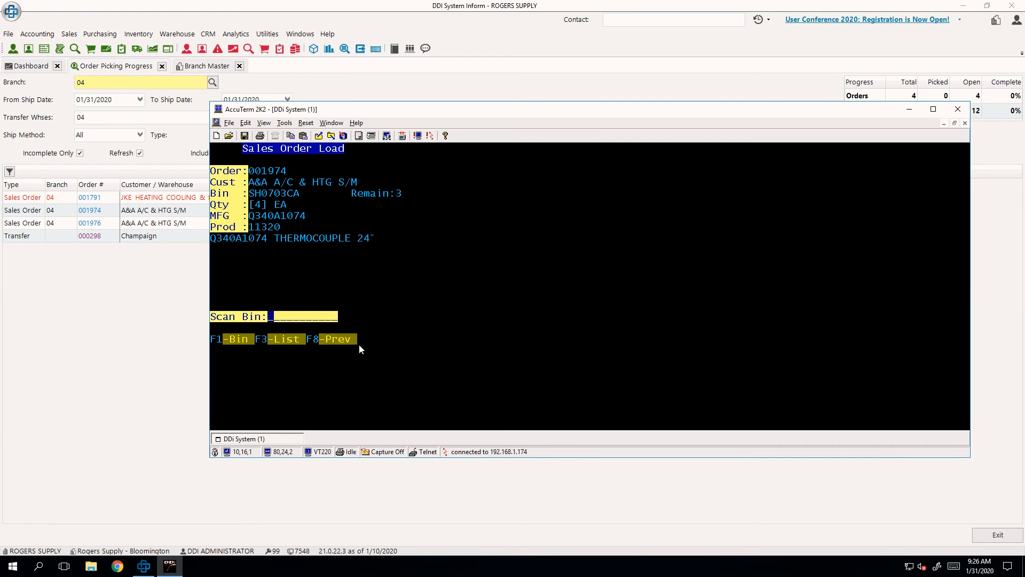
- Select product 18941 from the open list and pick a quantity of 4 from bin SH0402AA
key(F3)
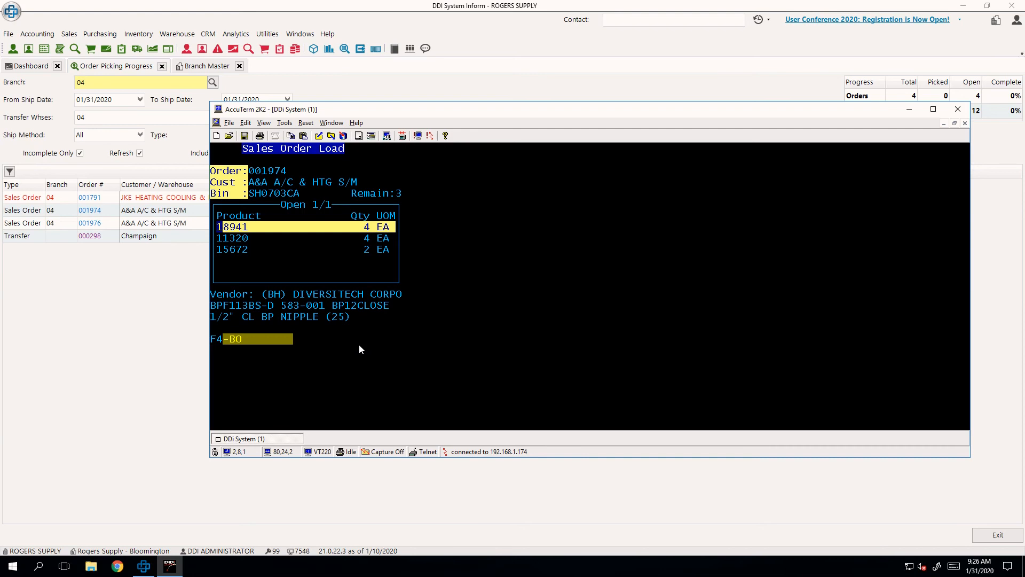
key(Return)
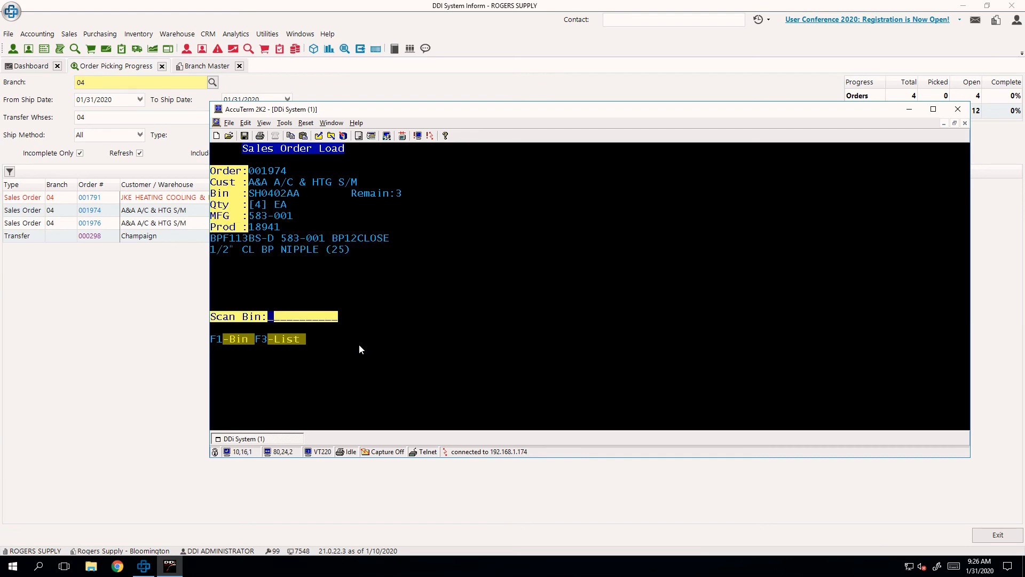
text(SH0402AA)
key(Return)
text(18941)
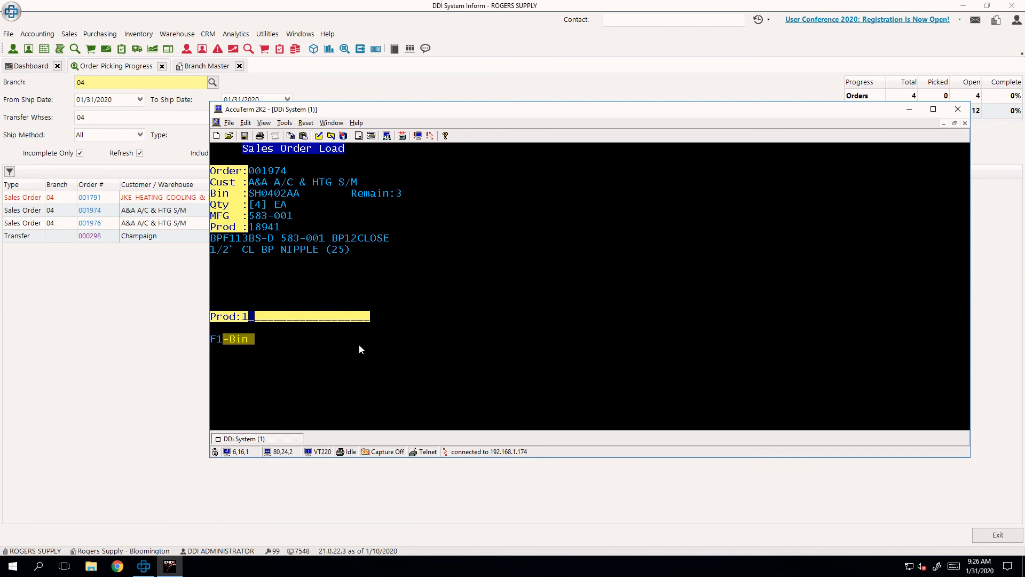
key(Return)
text(4)
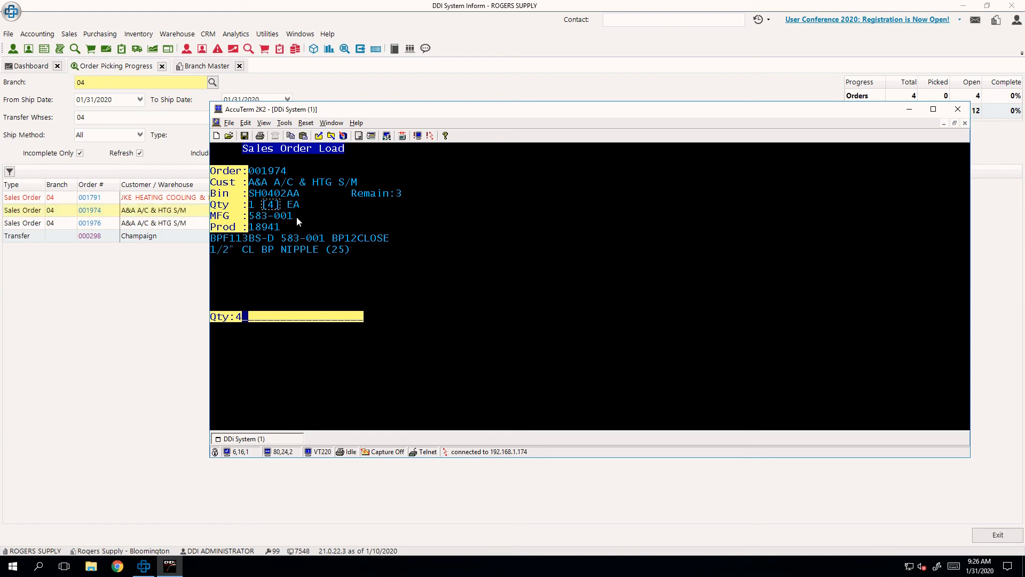
key(Return)
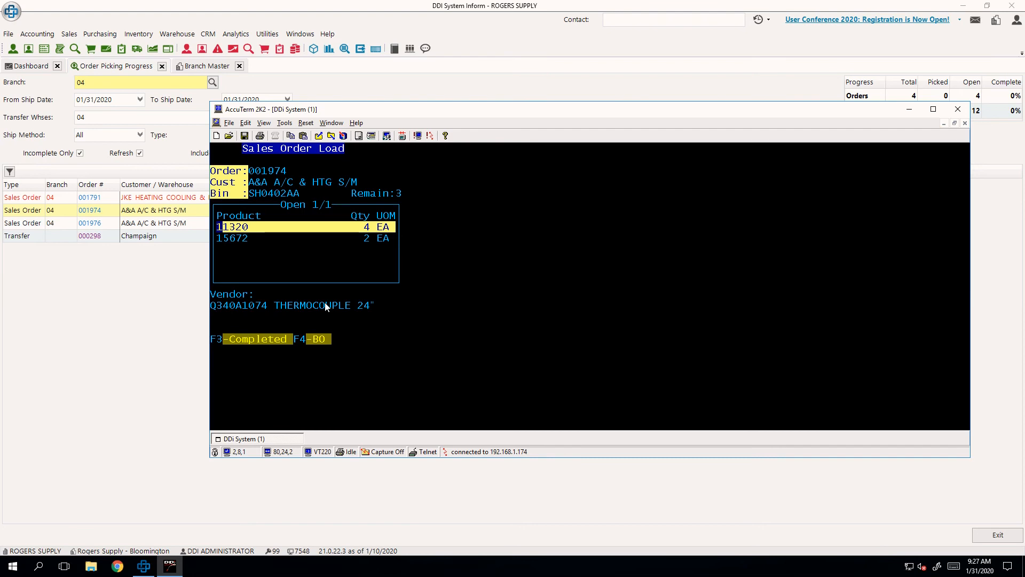
- Switch from the order's open items to its completed items
drag(294, 347, 211, 323)
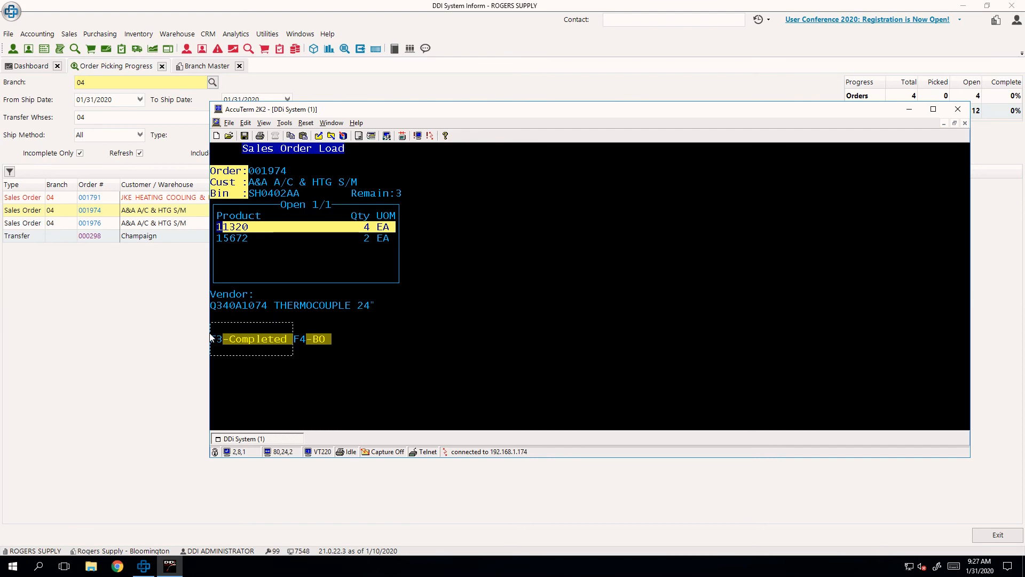
click(353, 397)
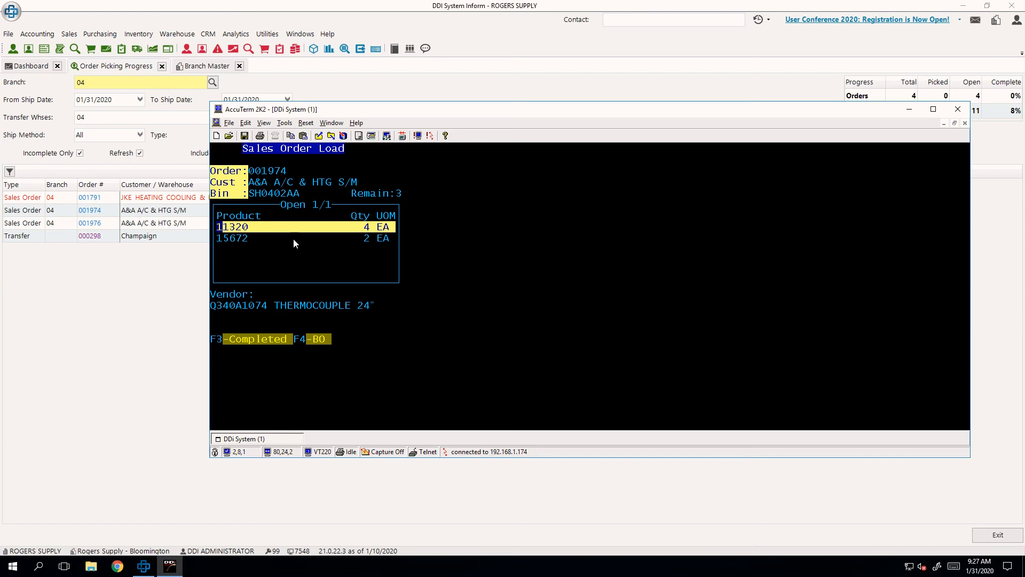
drag(275, 203, 329, 220)
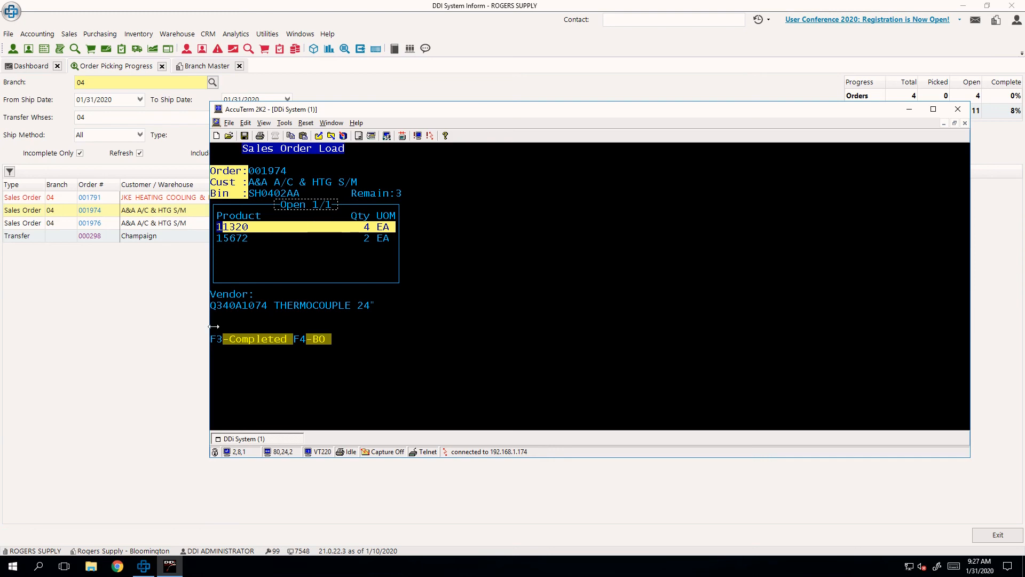
key(F3)
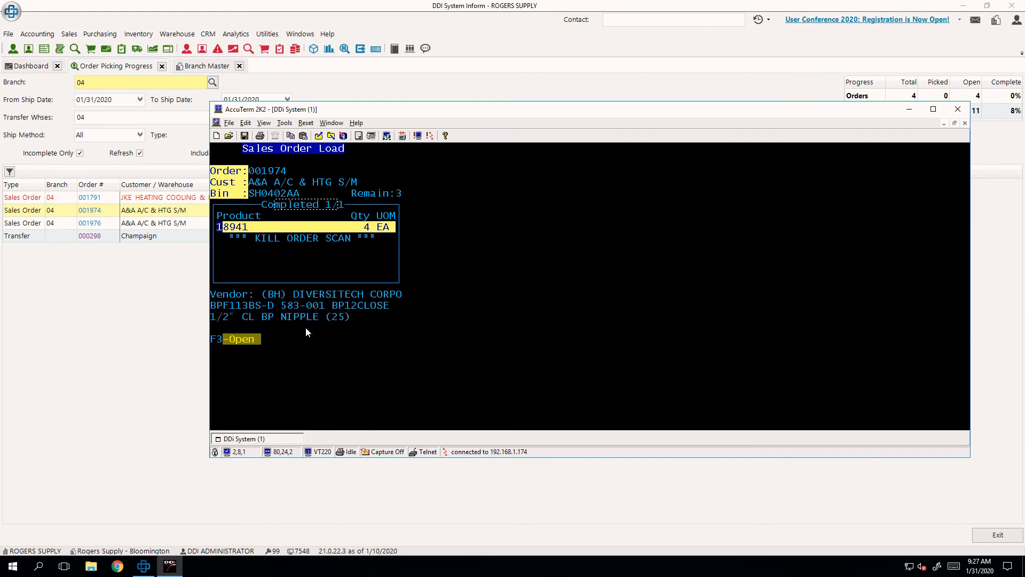
- Dismiss the kill of product 18941's scan, and kill the entire order scan instead
click(445, 287)
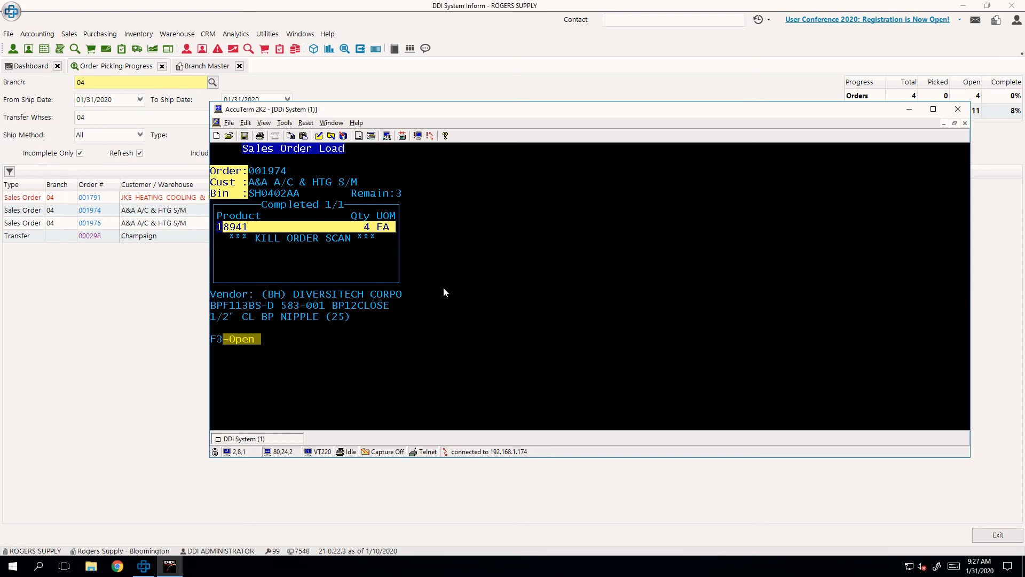
key(Return)
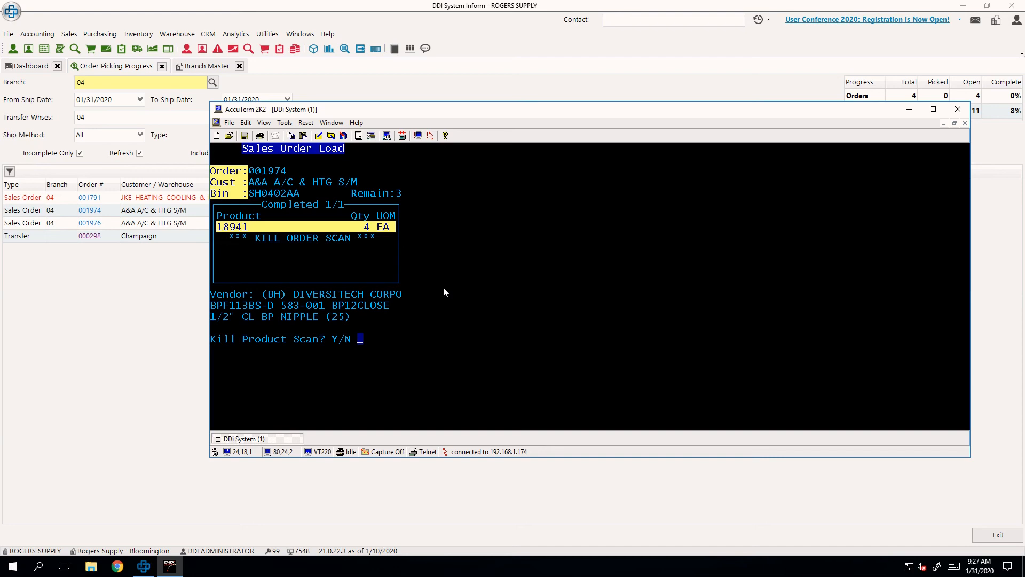
key(Return)
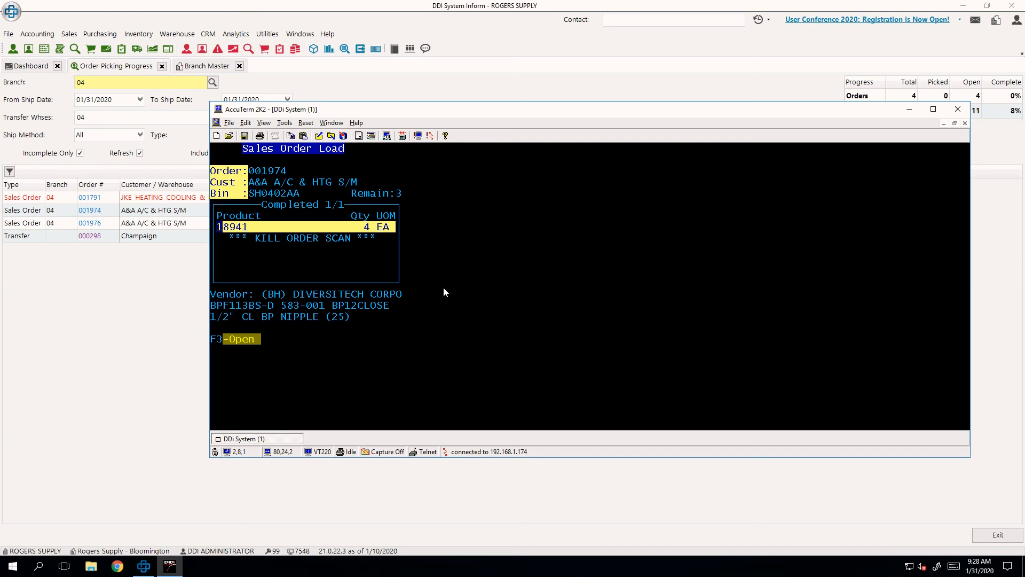
key(Down)
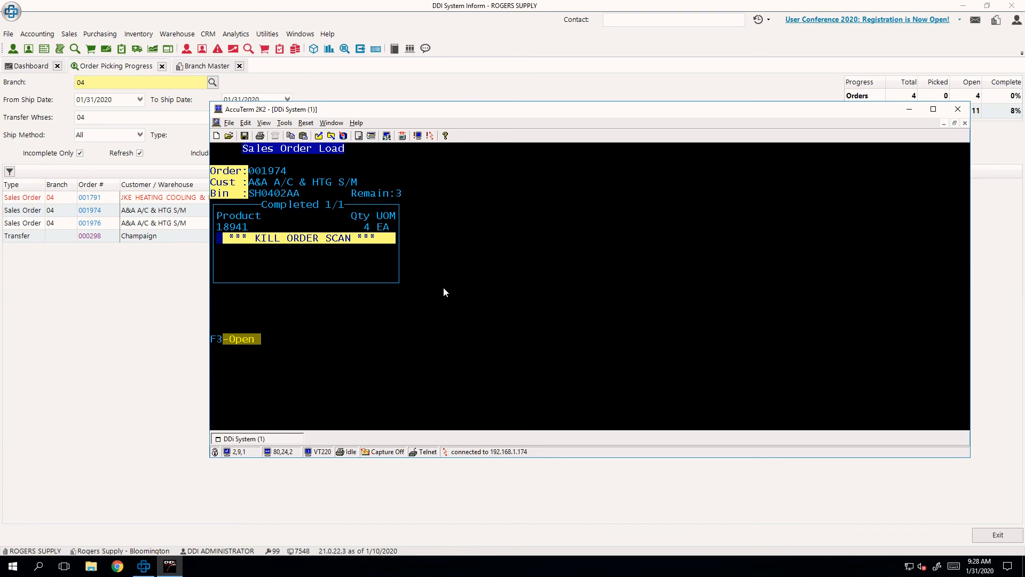
key(Return)
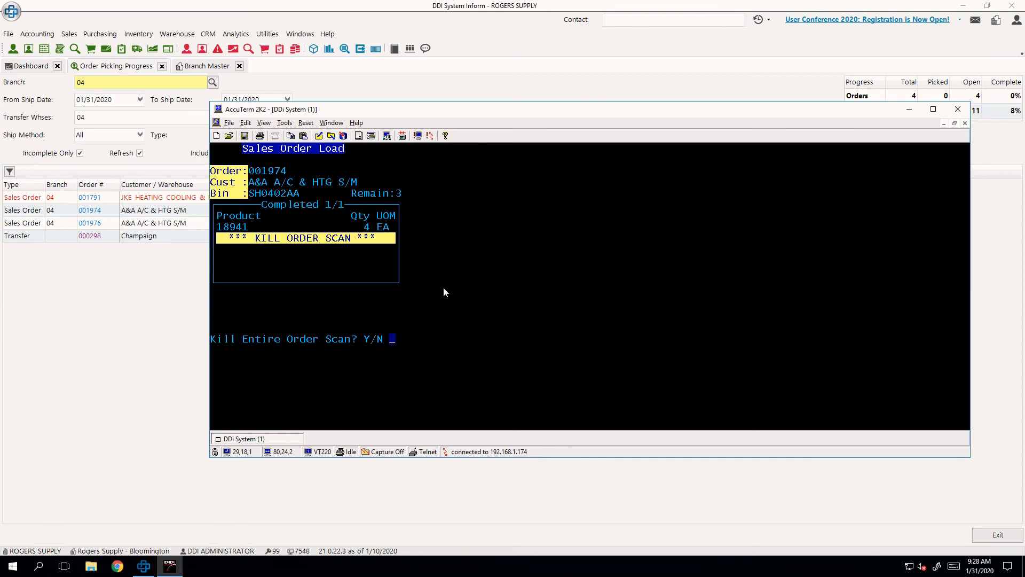
key(y)
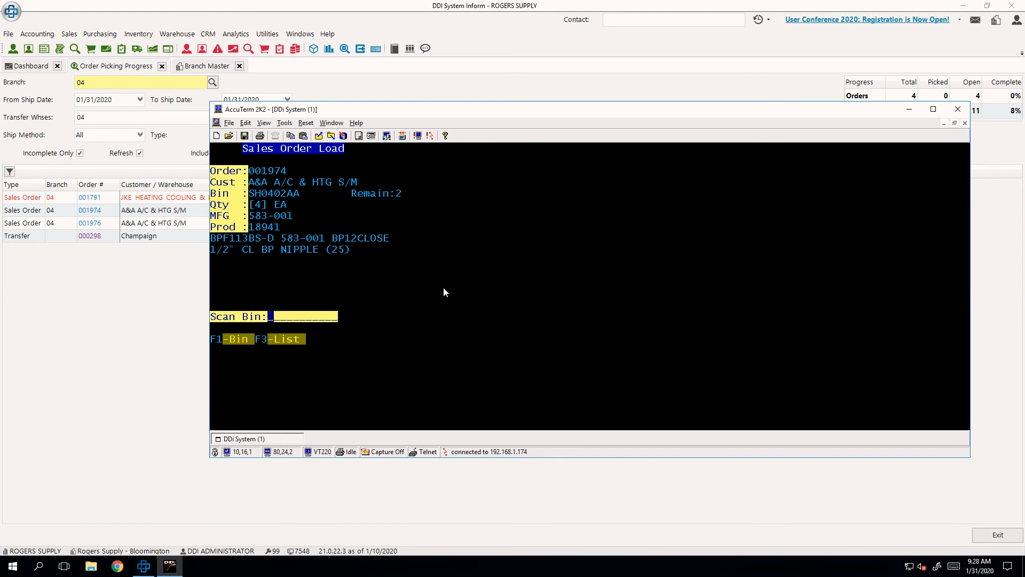
- Pick product 18941 from bin SH0402AA with a quantity of 2 and accept the partial quantity
text(SH0402AA)
key(Return)
text(18941)
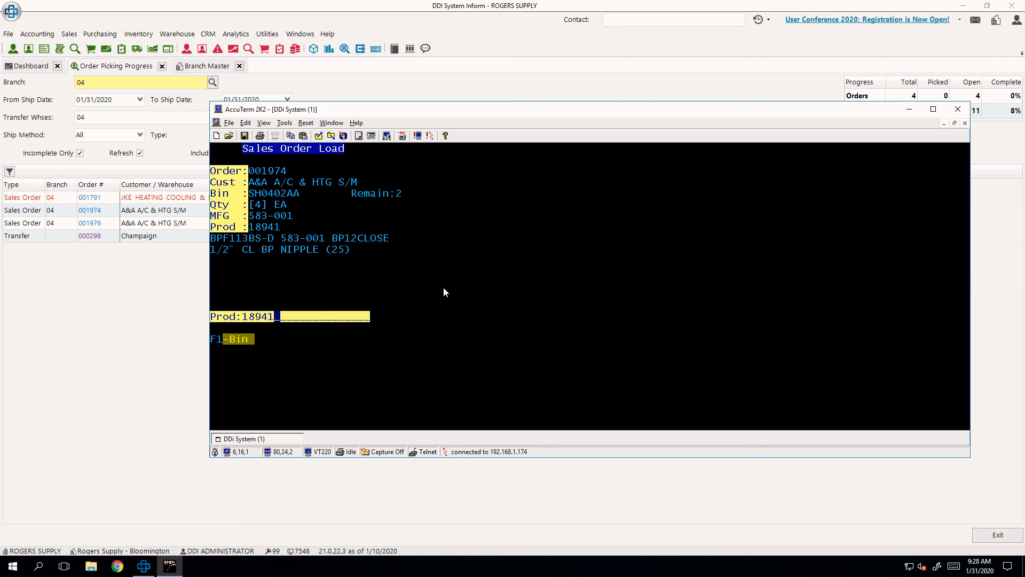
key(Return)
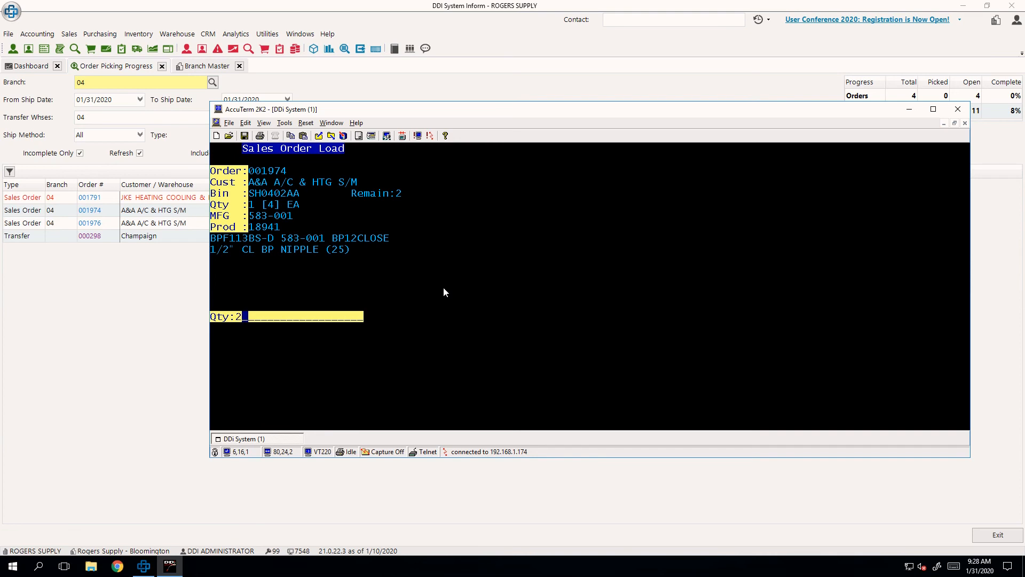
key(Return)
key(Return)
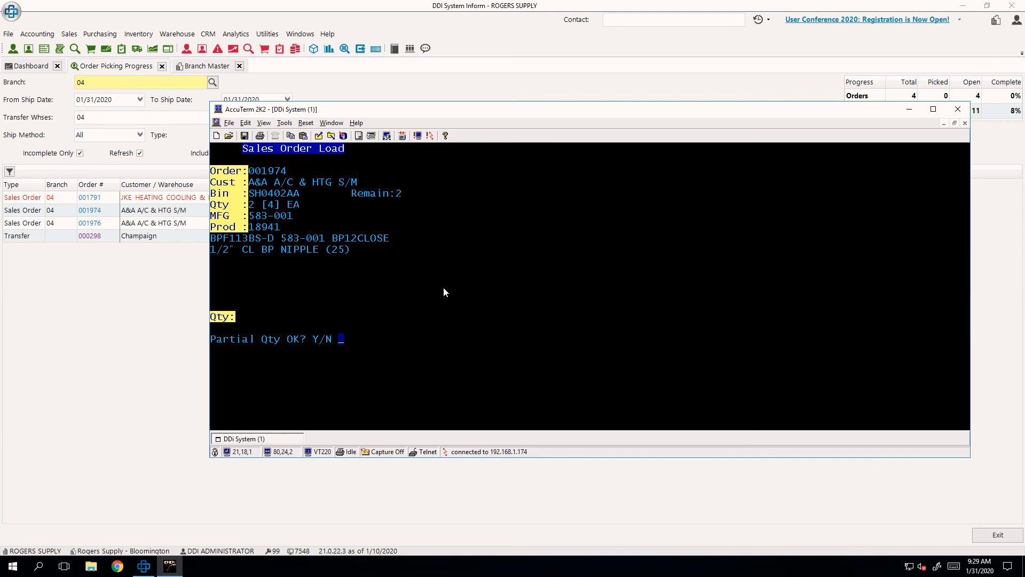
text(y)
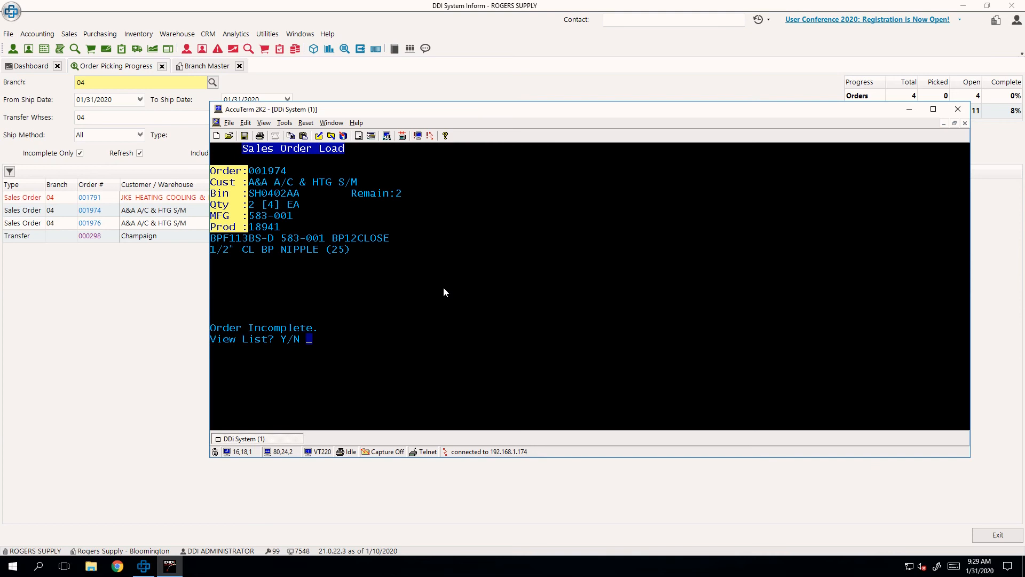
text(y)
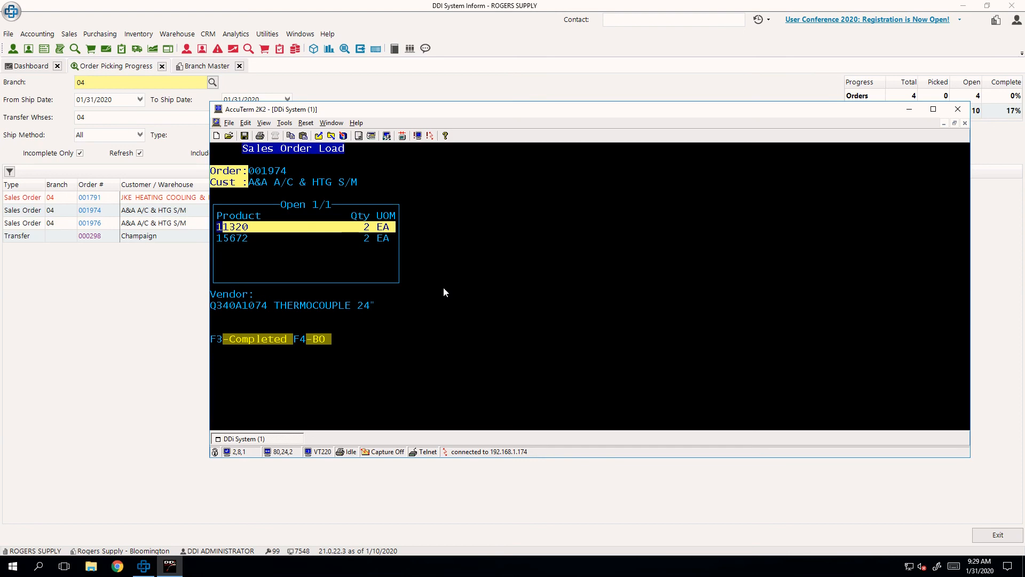
- View the incomplete order's open list and select product 15672 for picking
key(Down)
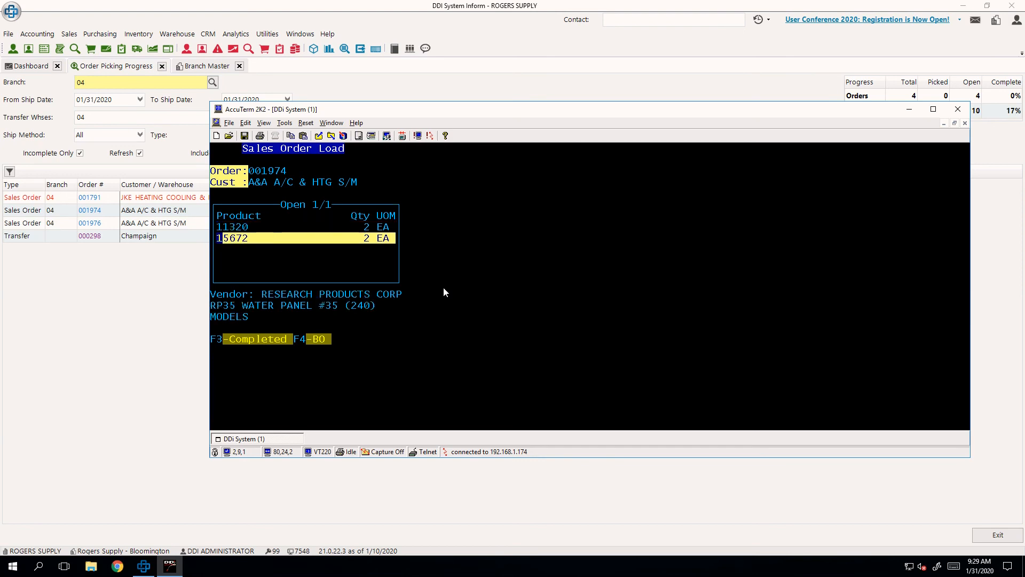
key(Return)
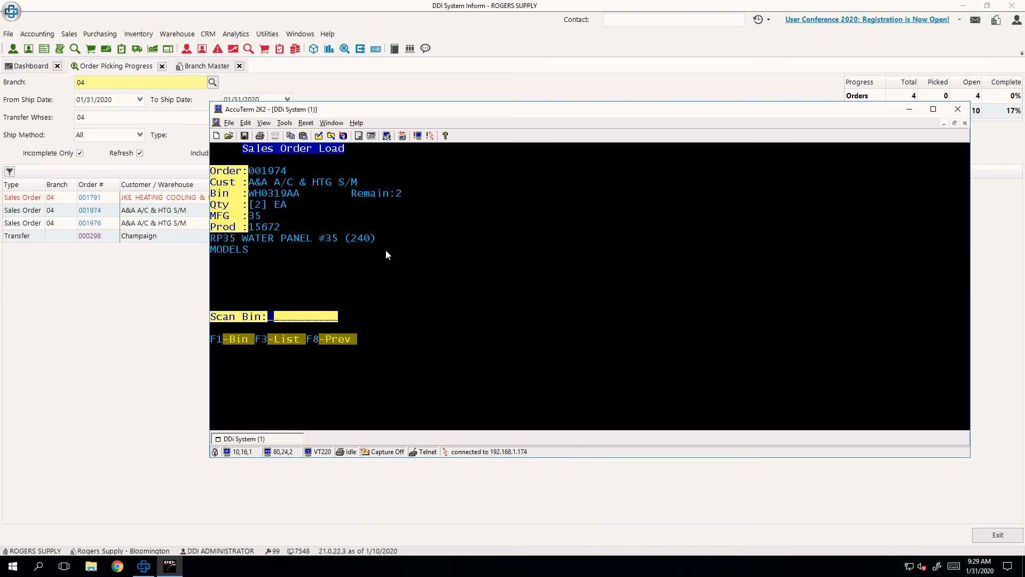
- Copy product 15672's bin code, look up its stocked bins, and choose bin WH0319AA
drag(250, 190, 306, 198)
key(ctrl+c)
drag(256, 350, 214, 333)
key(F1)
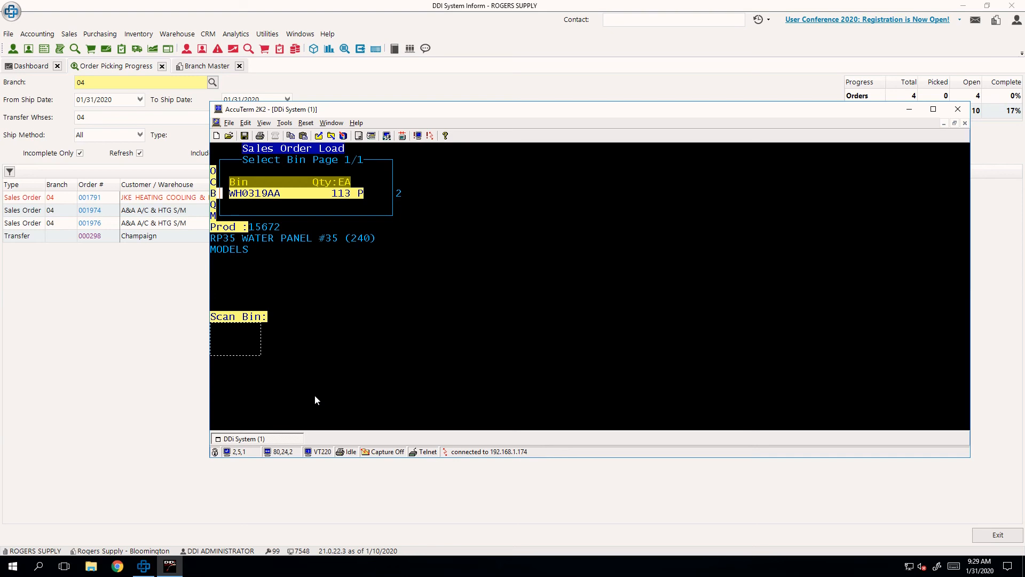
click(337, 338)
key(Return)
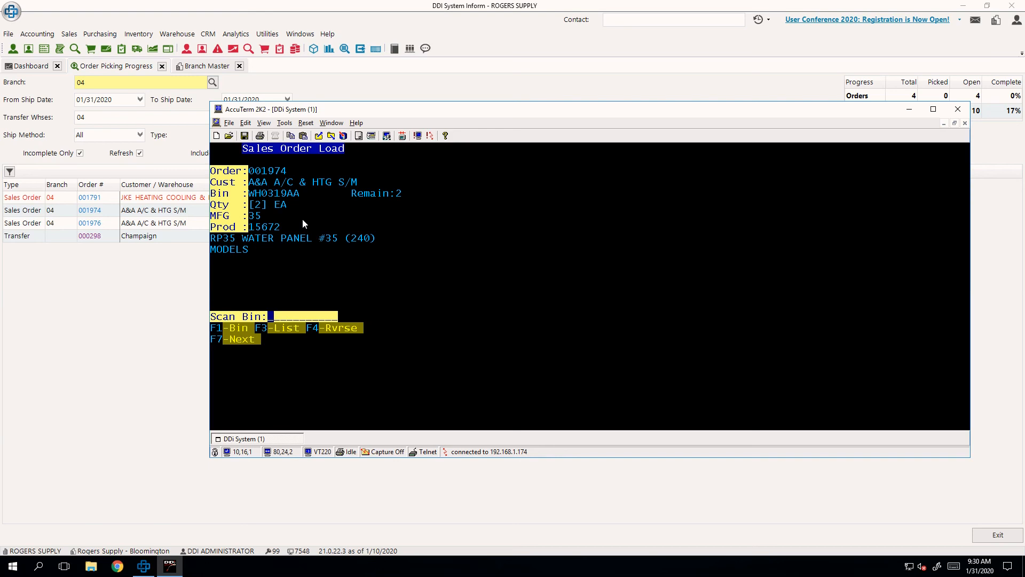
- Pick product 15672 from bin WH0319AA with a quantity of 1
text(WH03)
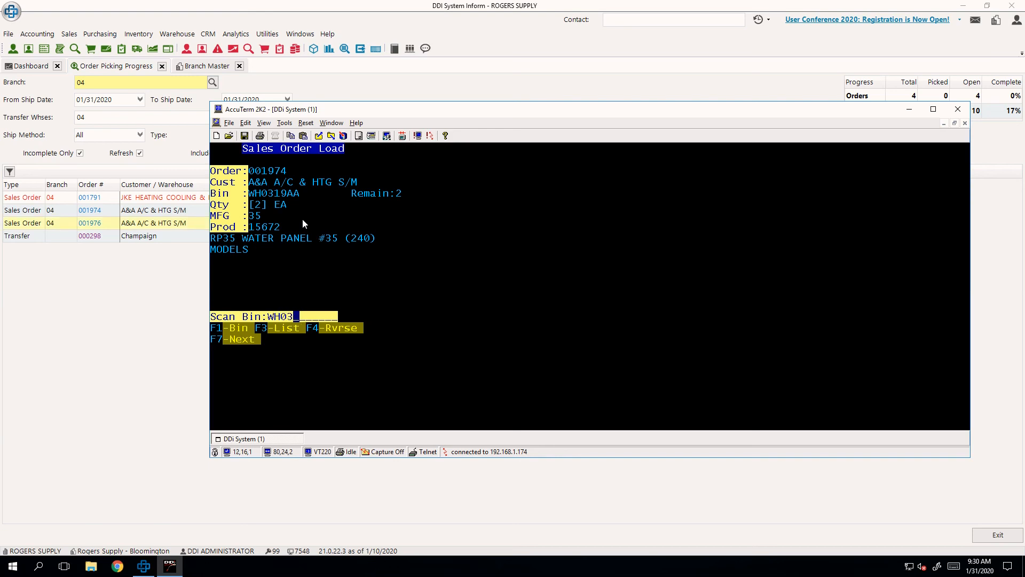
text(19AA)
key(Return)
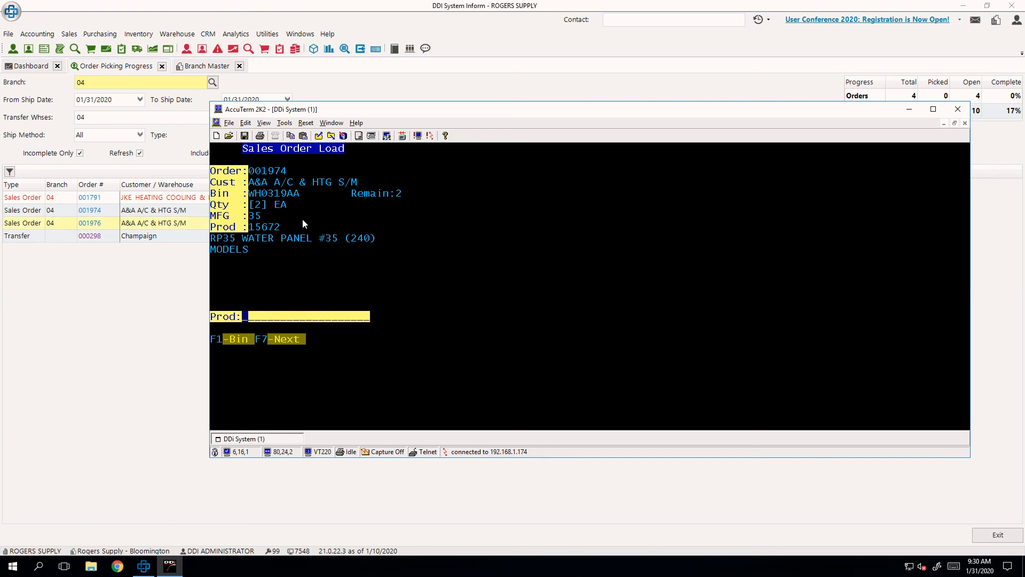
text(15672)
key(Return)
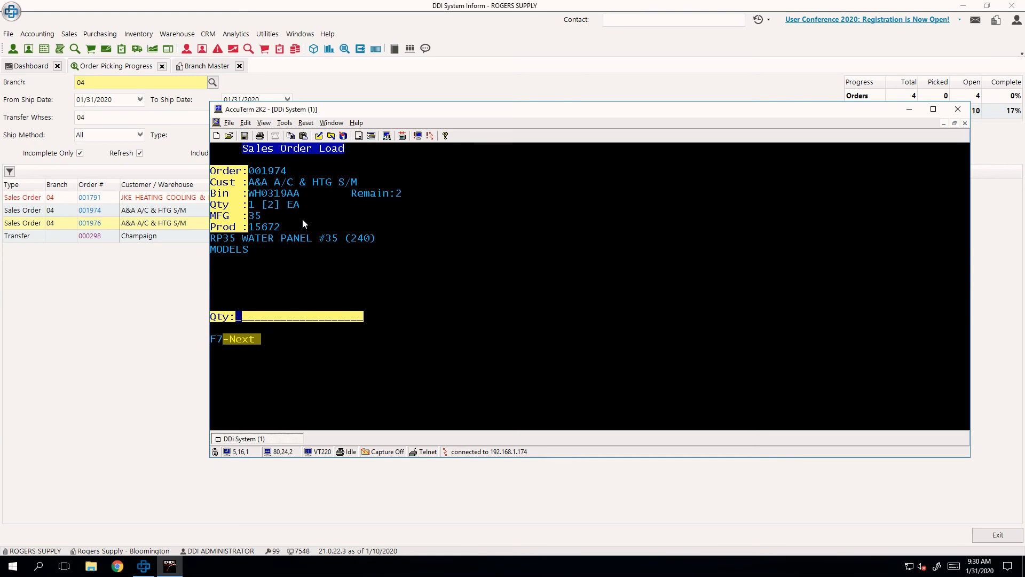
text(1)
key(Return)
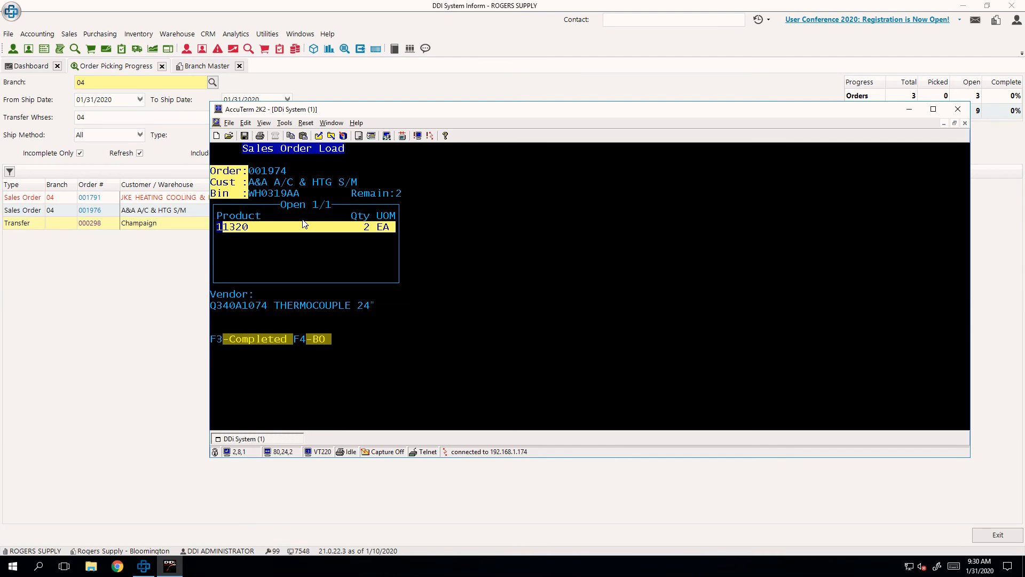
- Set the 2 open units of product 11320 to backorder and assign the order to floor location STAGING
drag(348, 351, 299, 334)
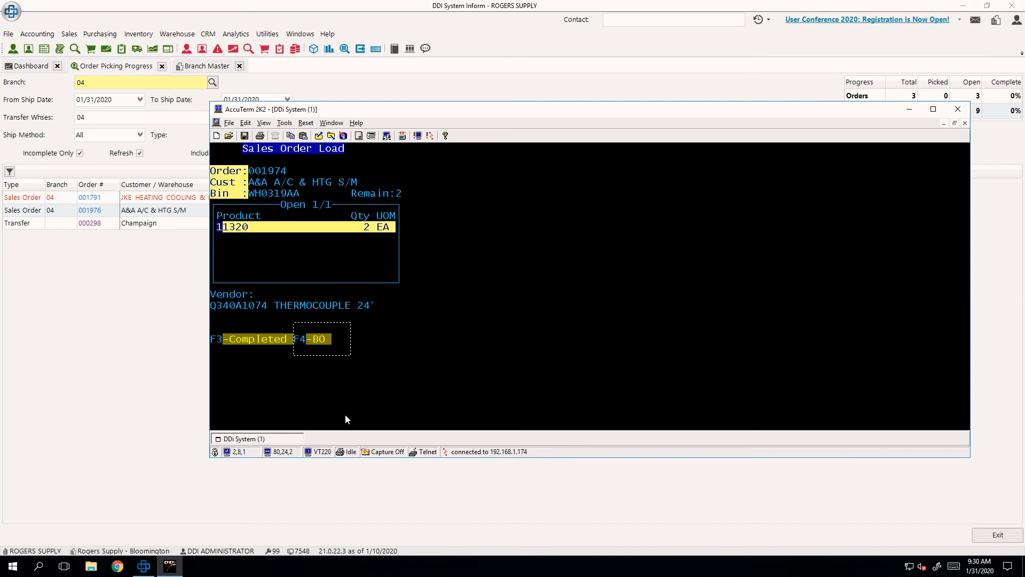
key(F4)
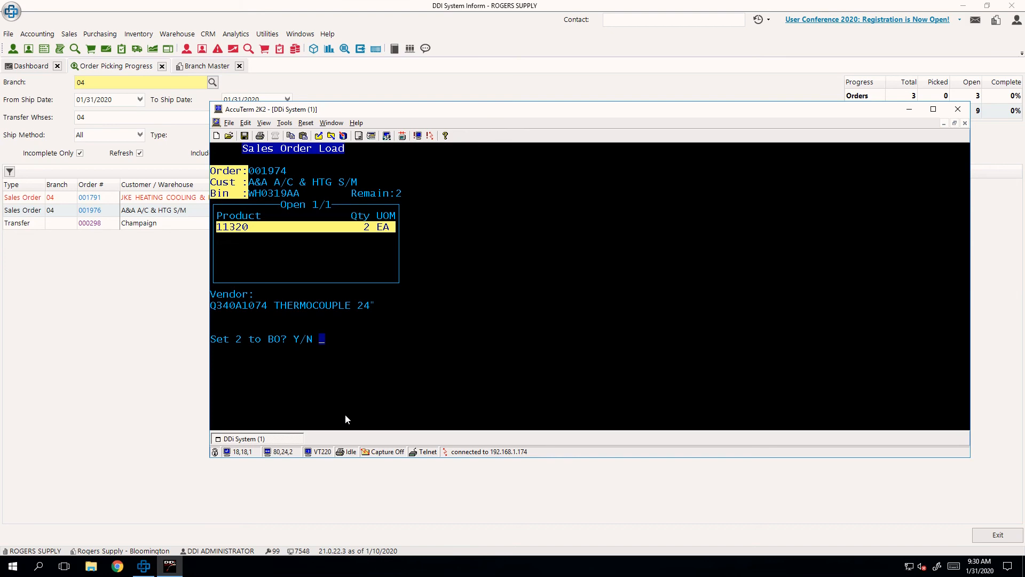
key(y)
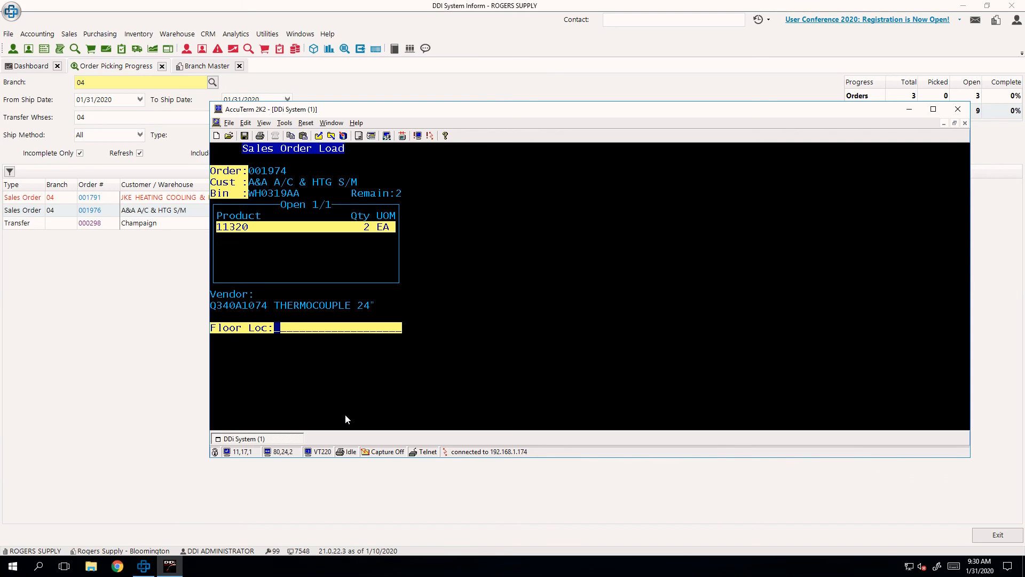
text(STAGING)
key(Return)
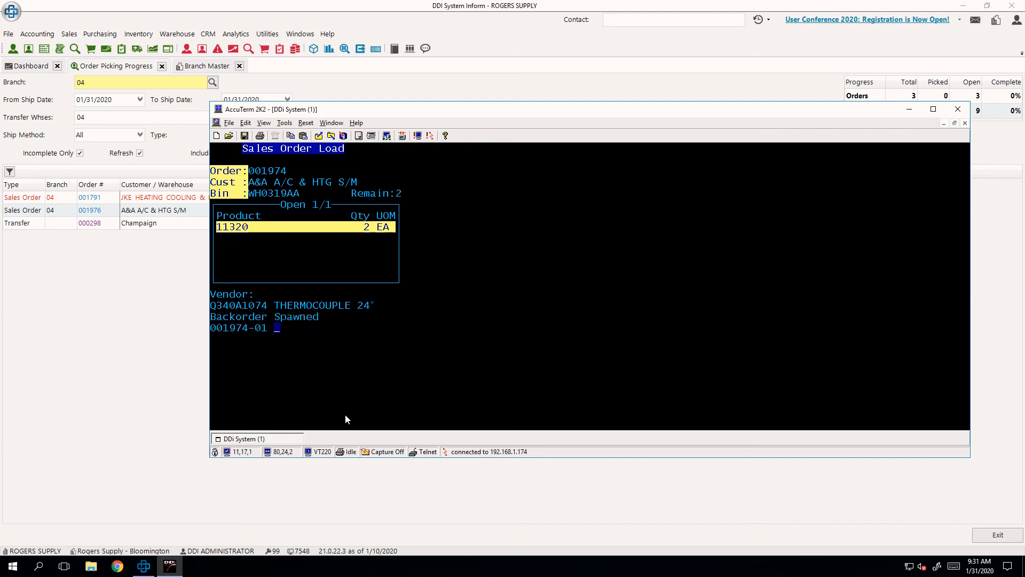
key(Return)
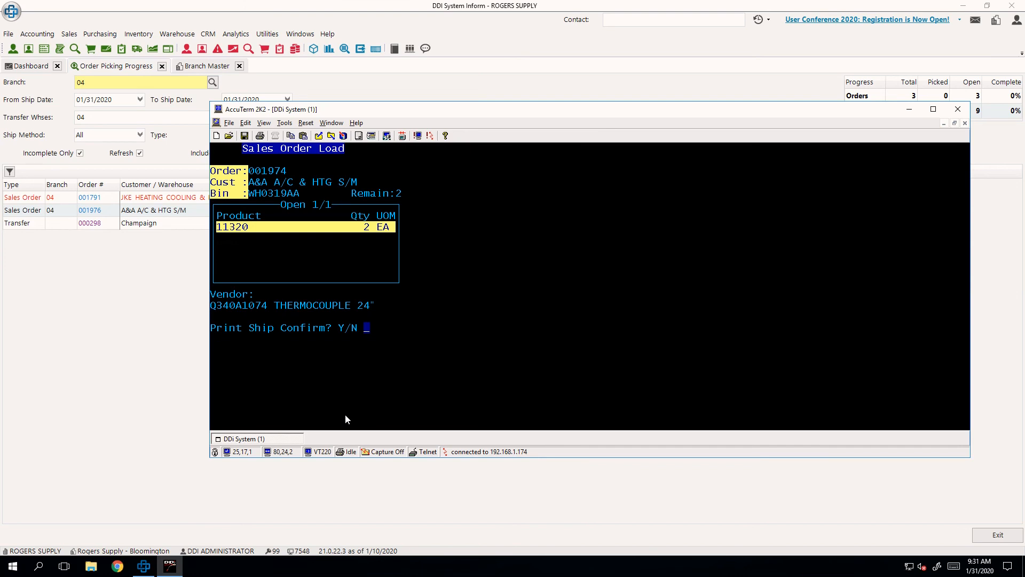
- Dismiss the new priority order notice and choose to print the ship confirmation
key(Return)
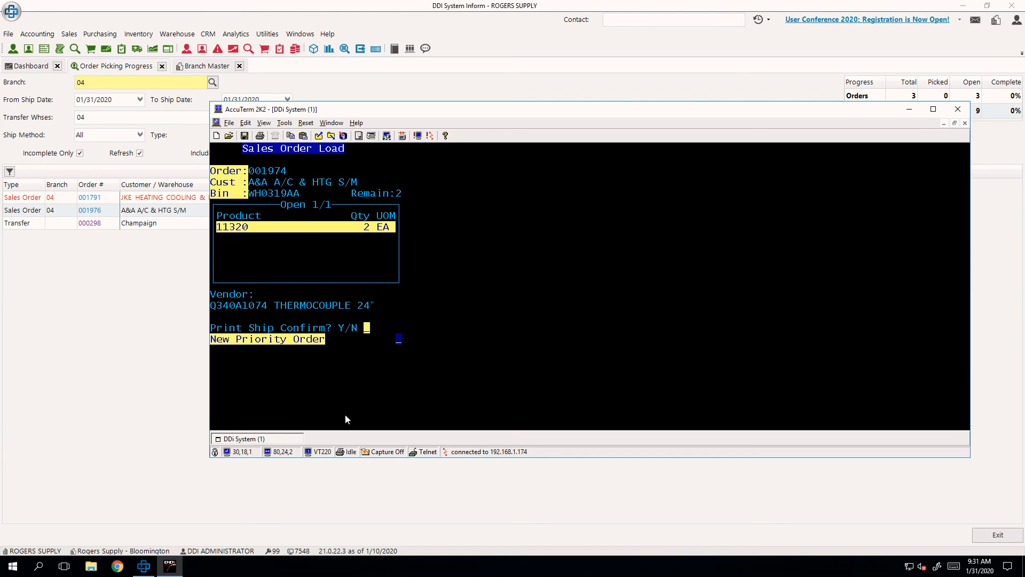
key(Return)
text(y)
key(Return)
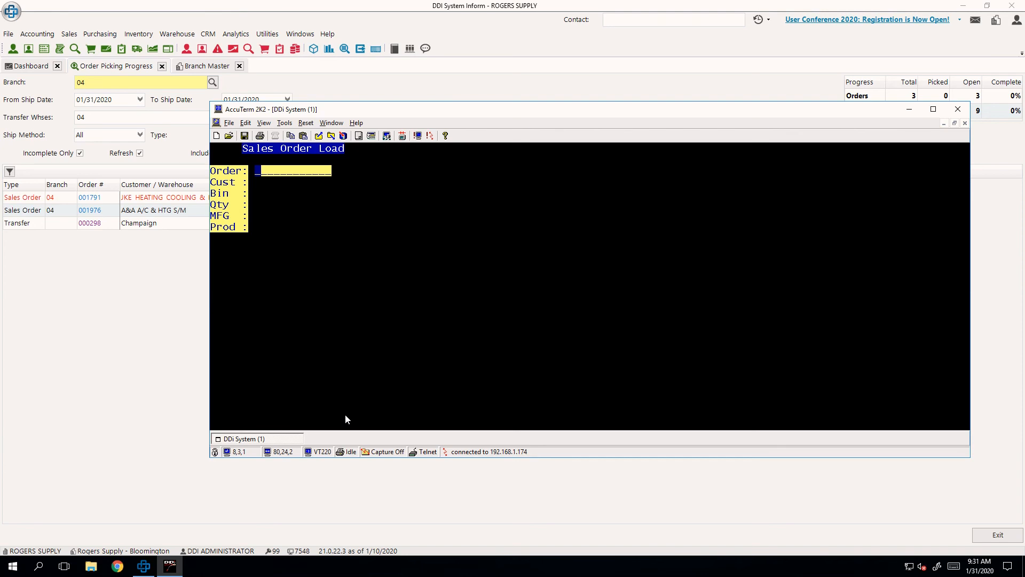
- Open the branch 04 job list, select the A&A A/C & HTG S/M sales order for picking, and point out product 42886's suggested serial number
key(Return)
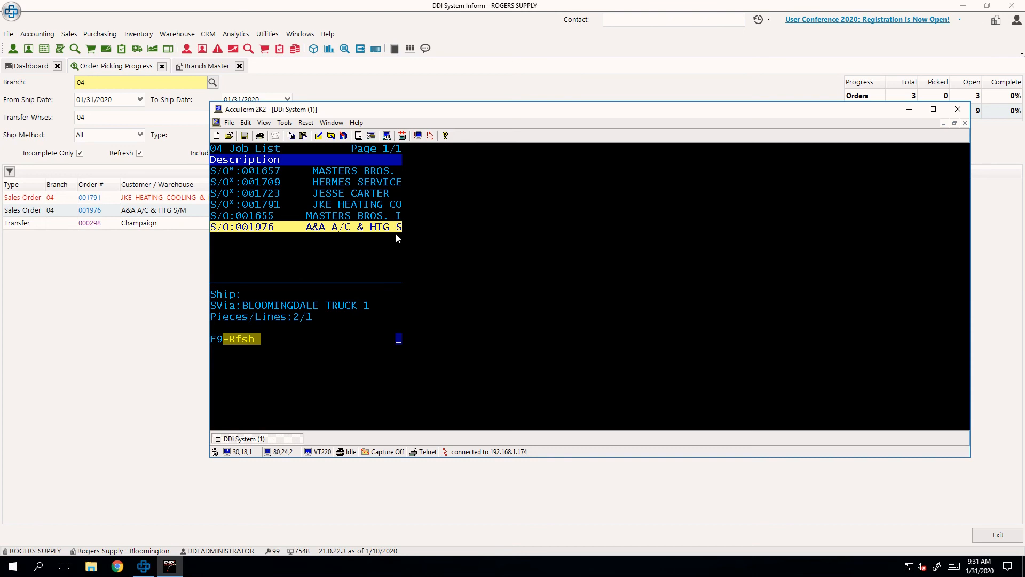
drag(401, 231, 308, 231)
click(308, 230)
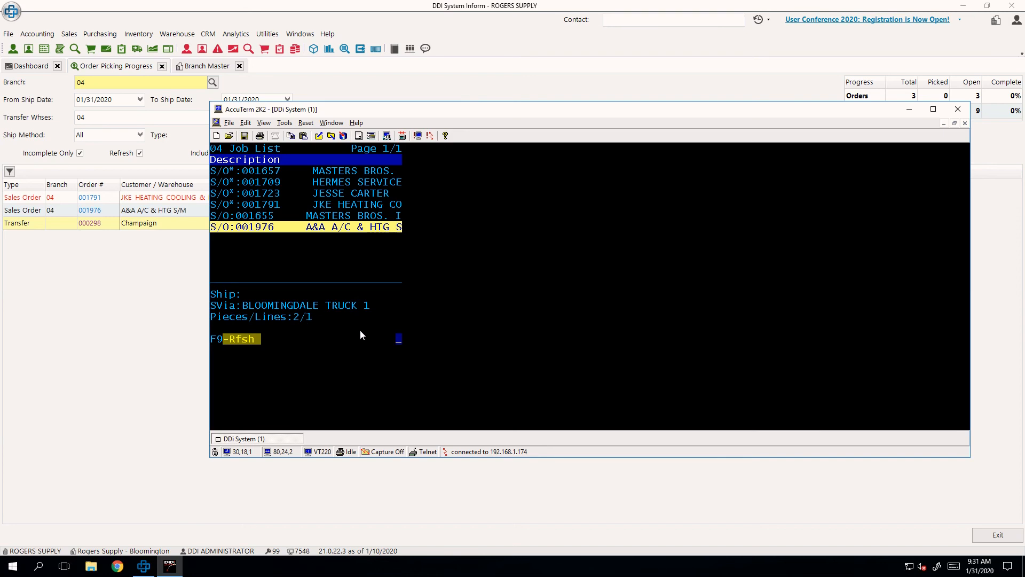
key(Return)
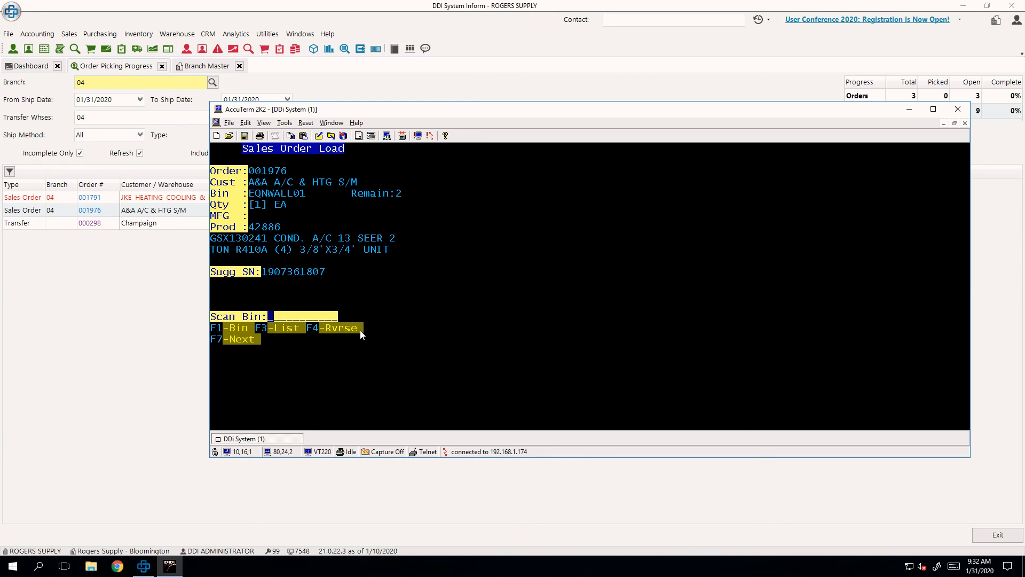
drag(332, 282, 263, 278)
click(322, 286)
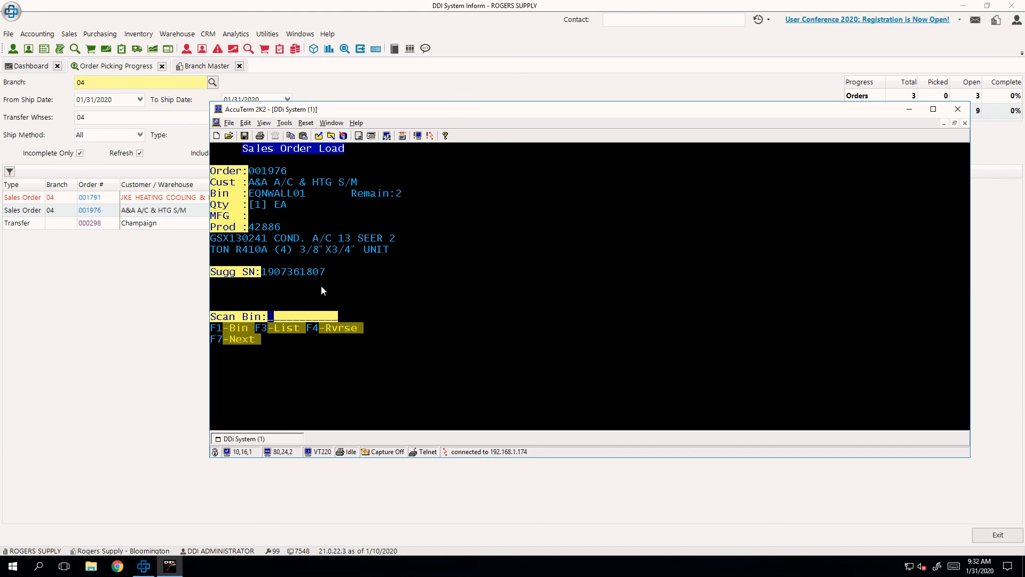
- Confirm bin EQNWALL01 and product 42886 for the first unit of the A&A A/C & HTG S/M order
text(EQNWALL01)
key(Return)
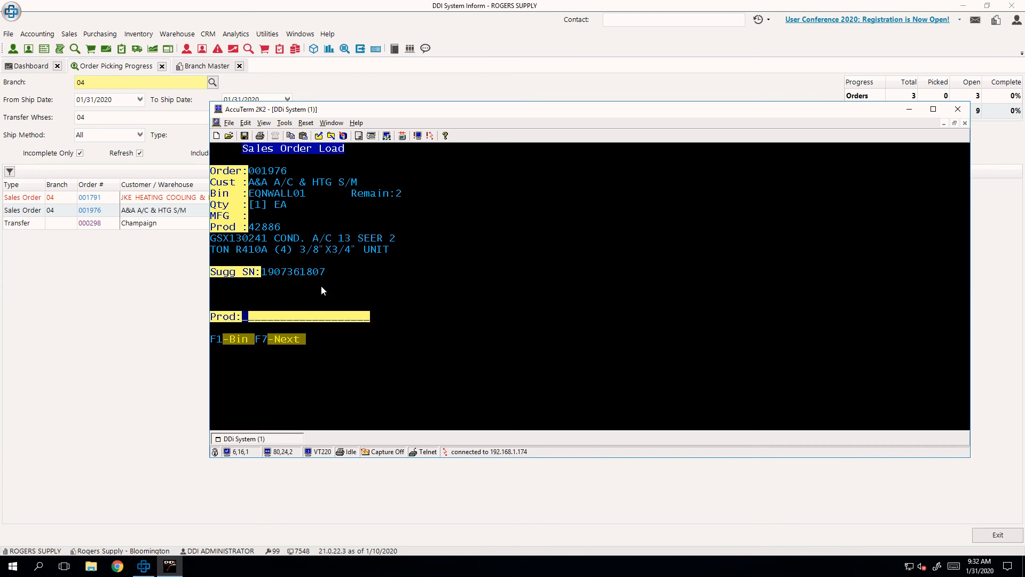
text(42886)
key(Return)
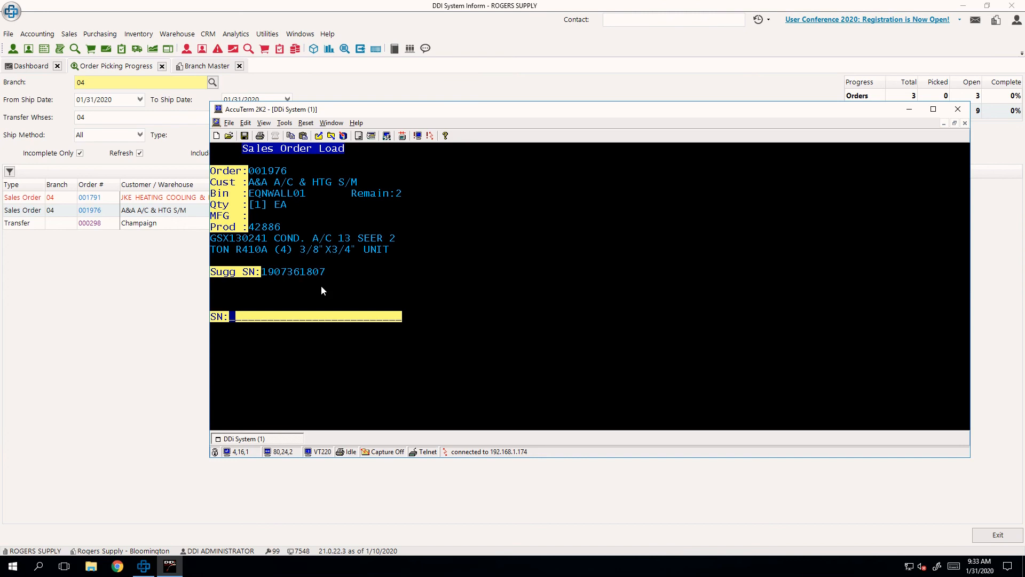
text(9876545678907)
key(Return)
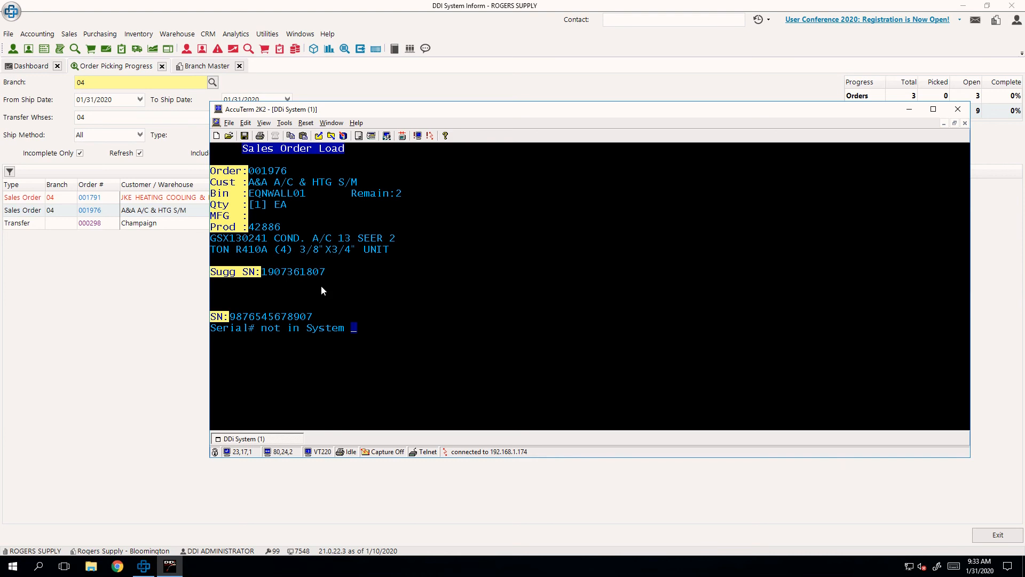
key(Return)
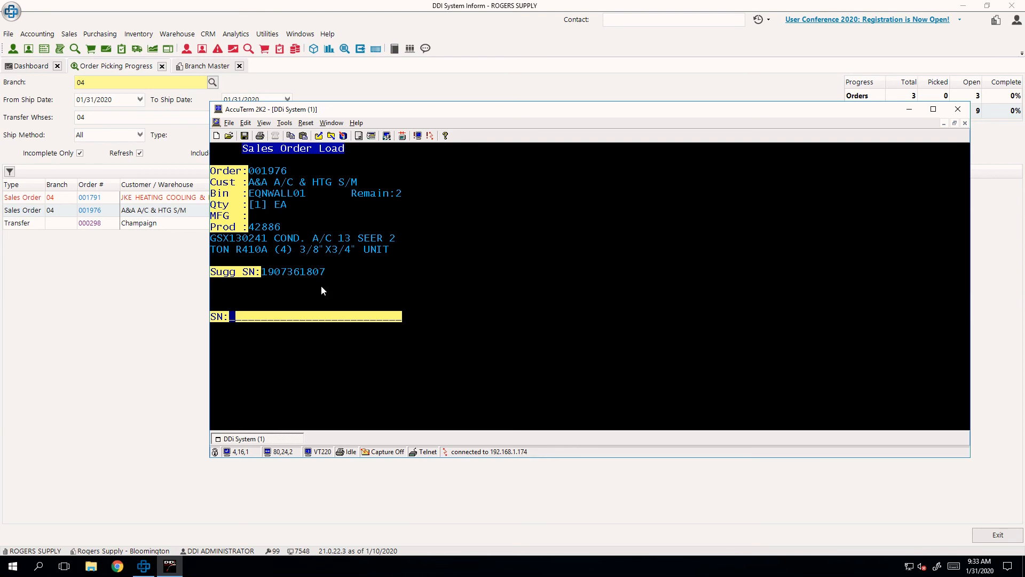
text(19073)
text(618)
text(19)
key(Return)
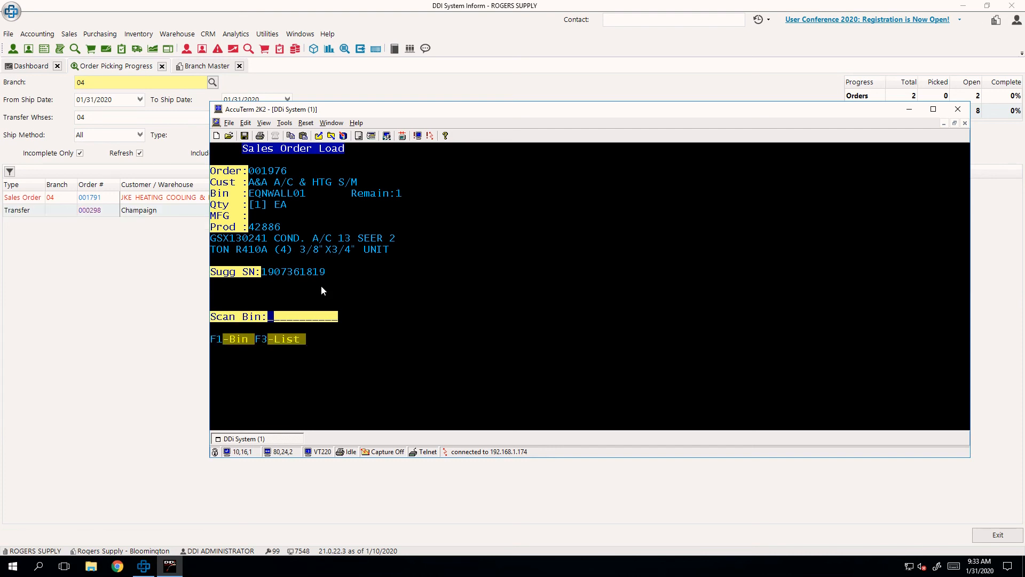
- In Inform, include completed orders in Order Picking Progress, refresh the list and review the A&A A/C & HTG S/M orders' progress
click(162, 298)
click(80, 153)
click(339, 155)
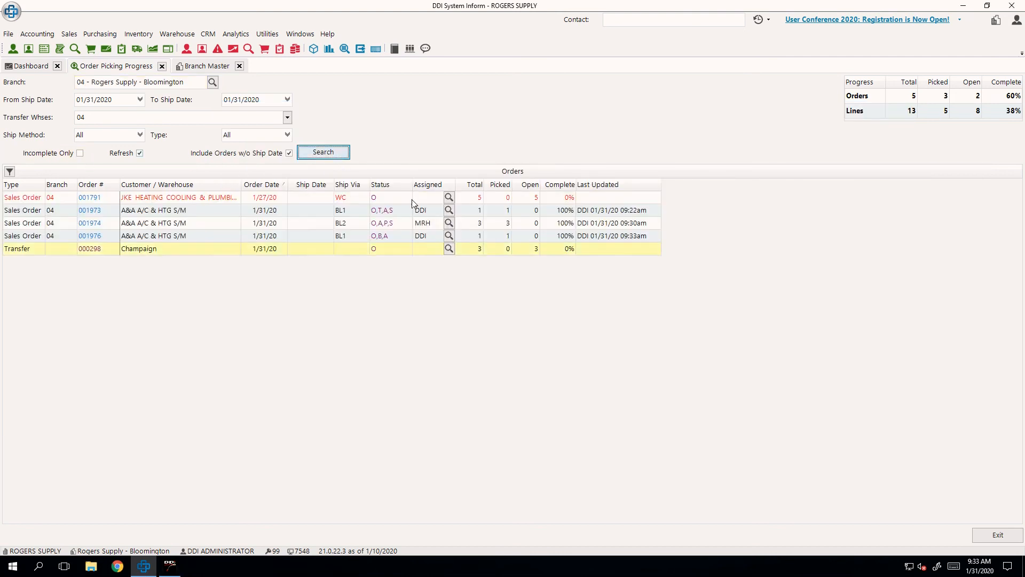
click(569, 234)
key(Up)
key(Up)
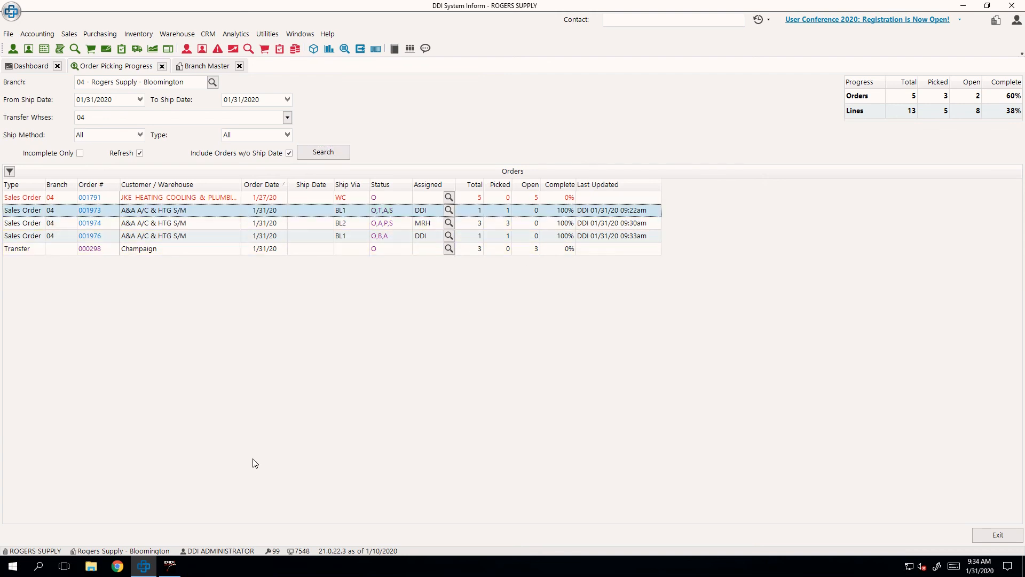
- Back in AccuTerm, confirm bin EQNWALL01 and product 42886 for the second unit
click(169, 565)
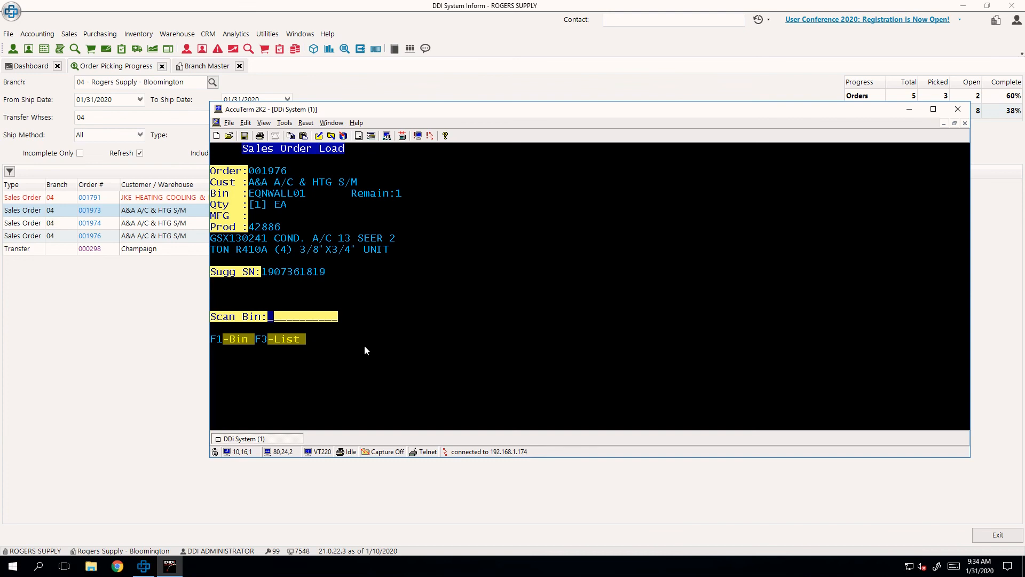
text(EQNWALL01)
key(Return)
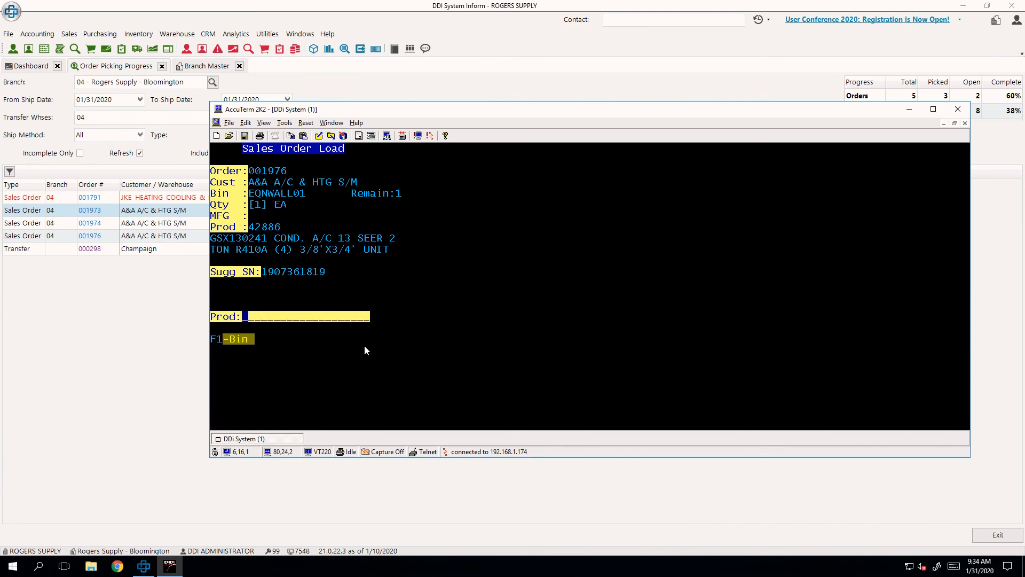
text(42886)
key(Return)
text(190)
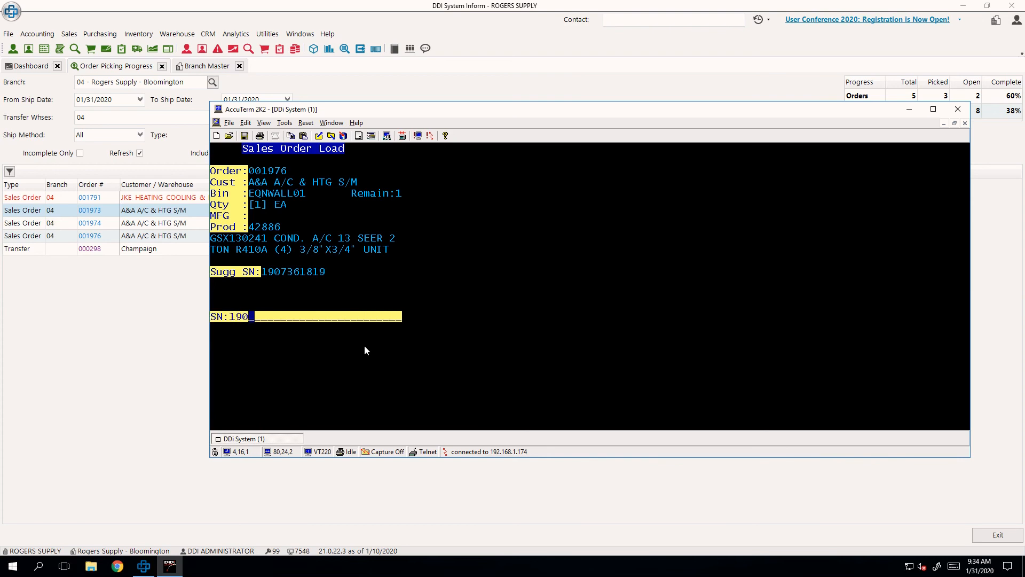
text(7361819)
key(Return)
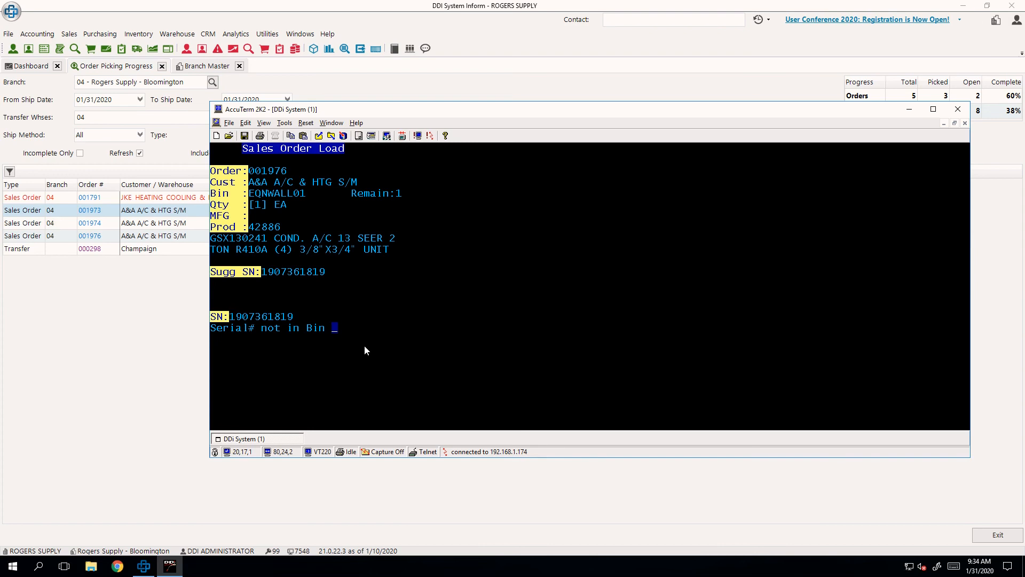
key(Return)
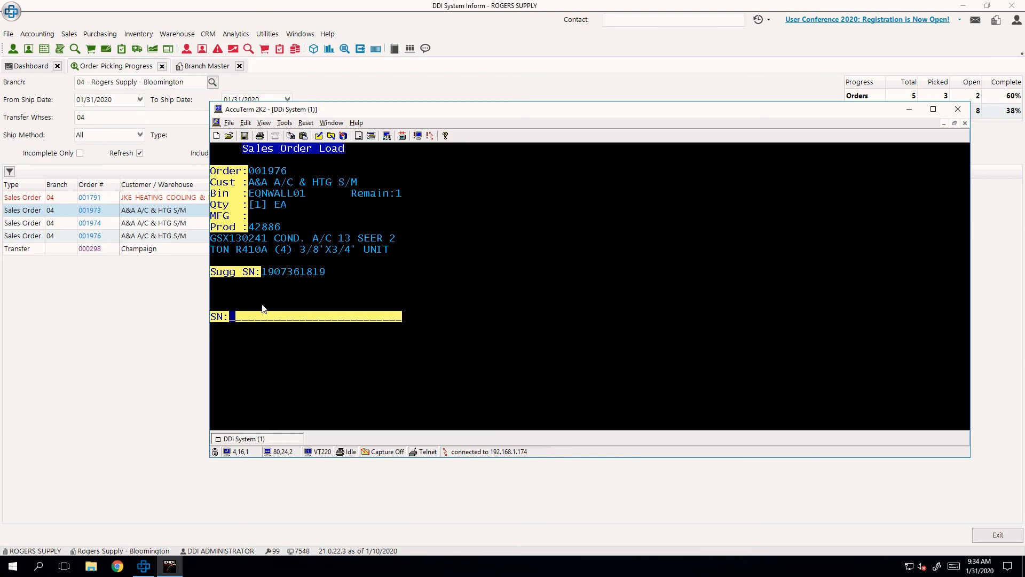
- In Inform, open the A&A A/C & HTG S/M order being picked and review product 42886's serial numbers and their bin locations
click(147, 273)
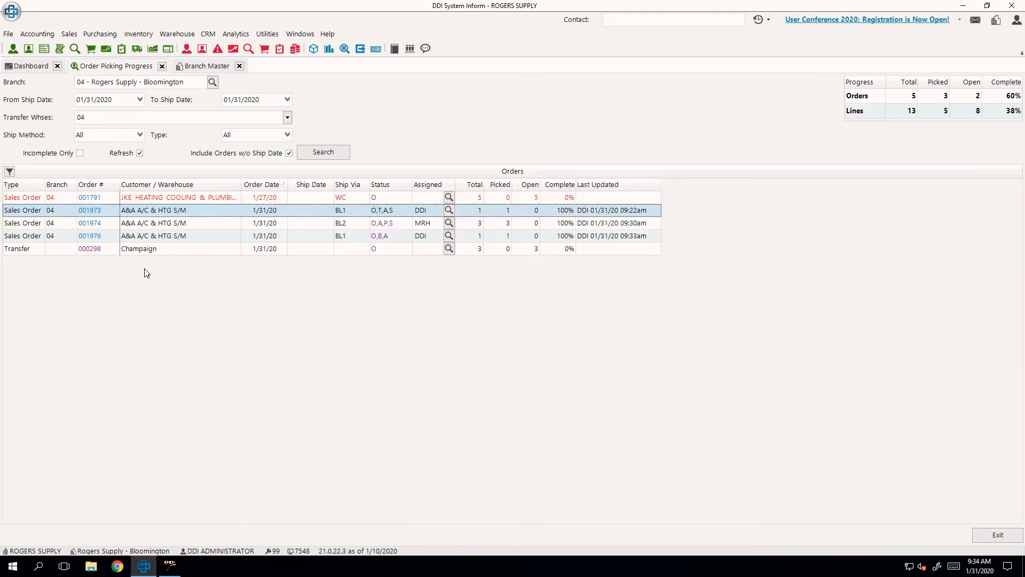
click(98, 235)
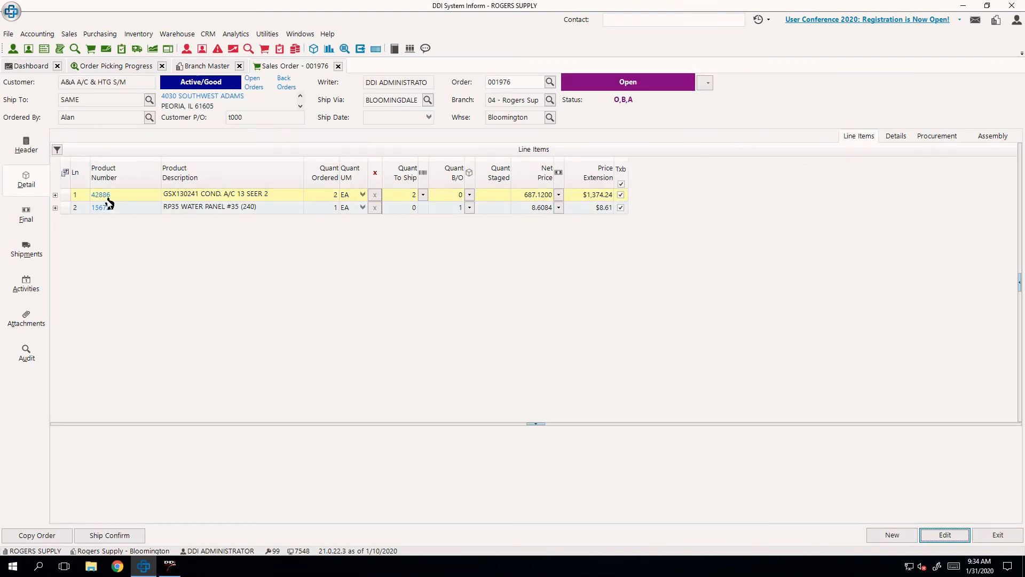
click(104, 197)
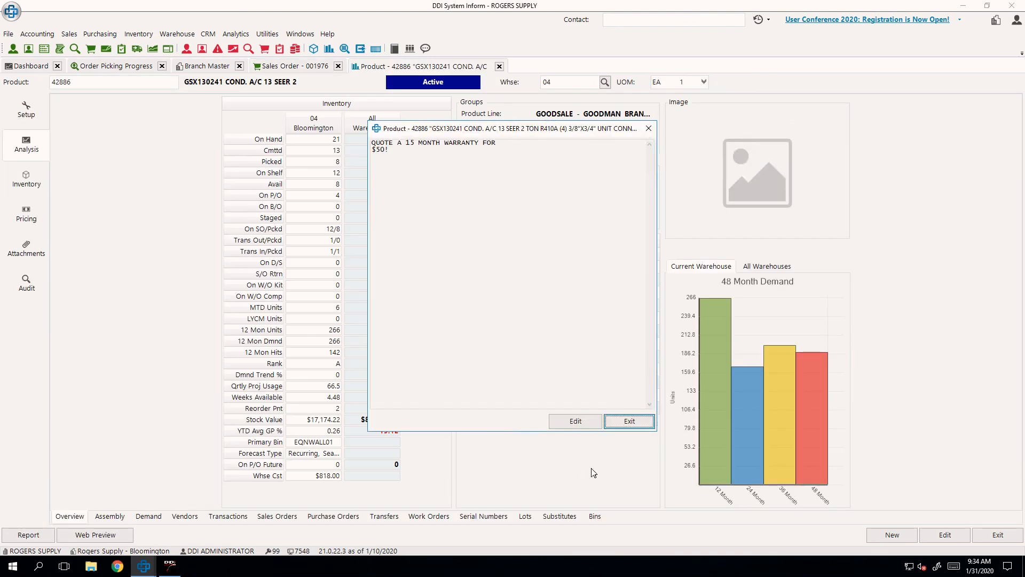
click(624, 358)
click(483, 516)
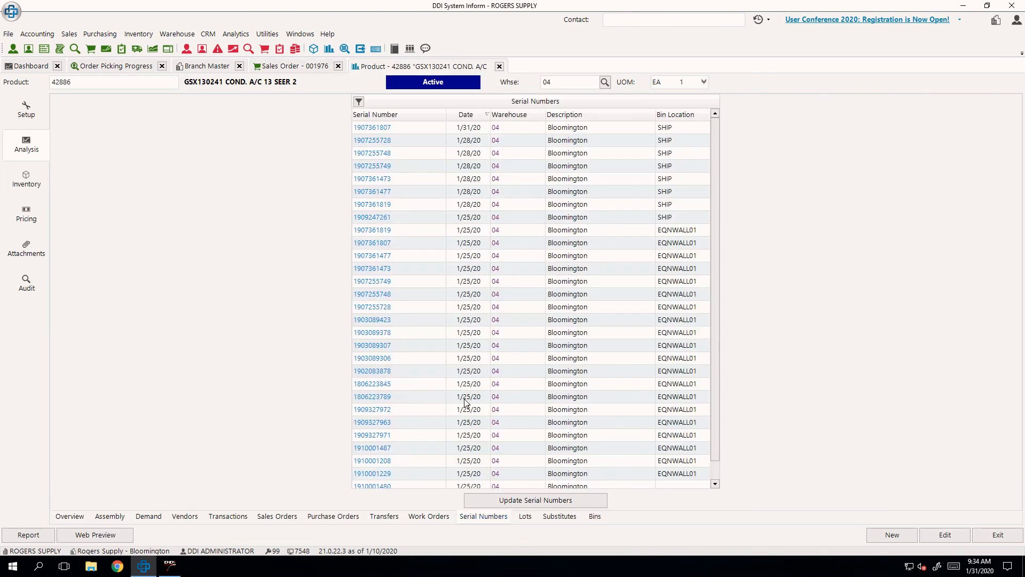
scroll(466, 375, down, 1)
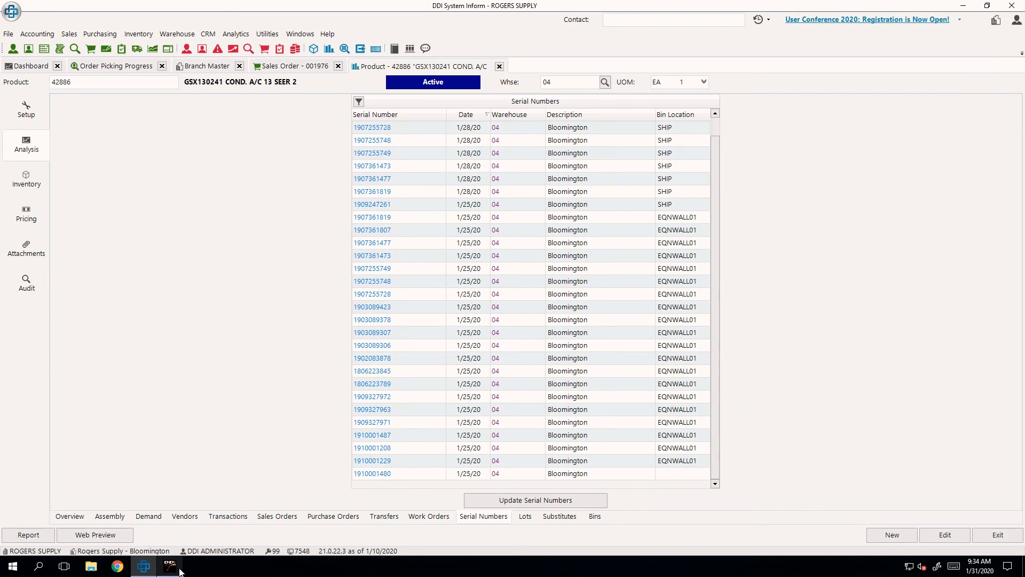
click(169, 565)
drag(512, 122, 739, 281)
text(19)
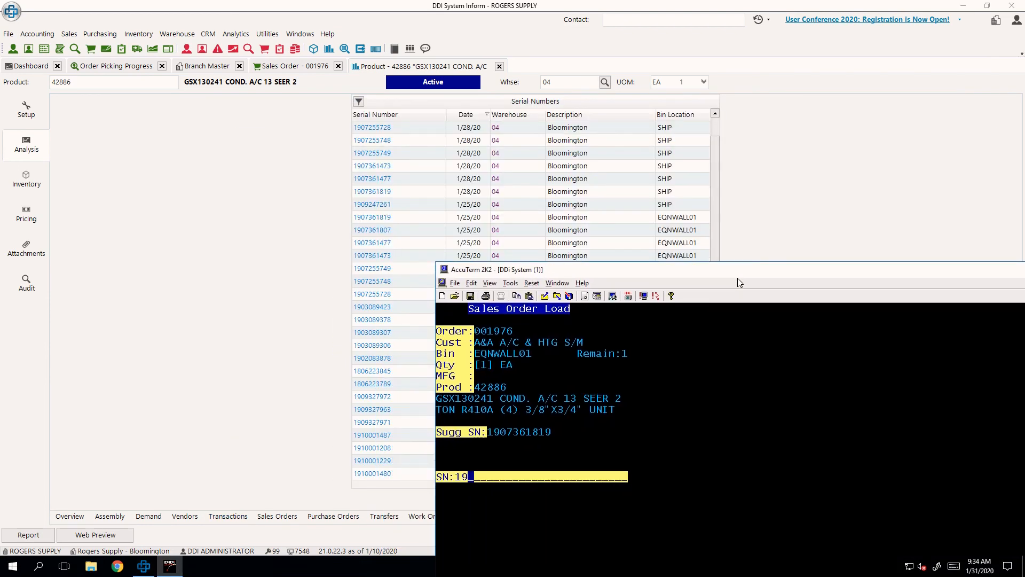
text(0308)
text(9307)
key(Return)
drag(697, 274, 424, 146)
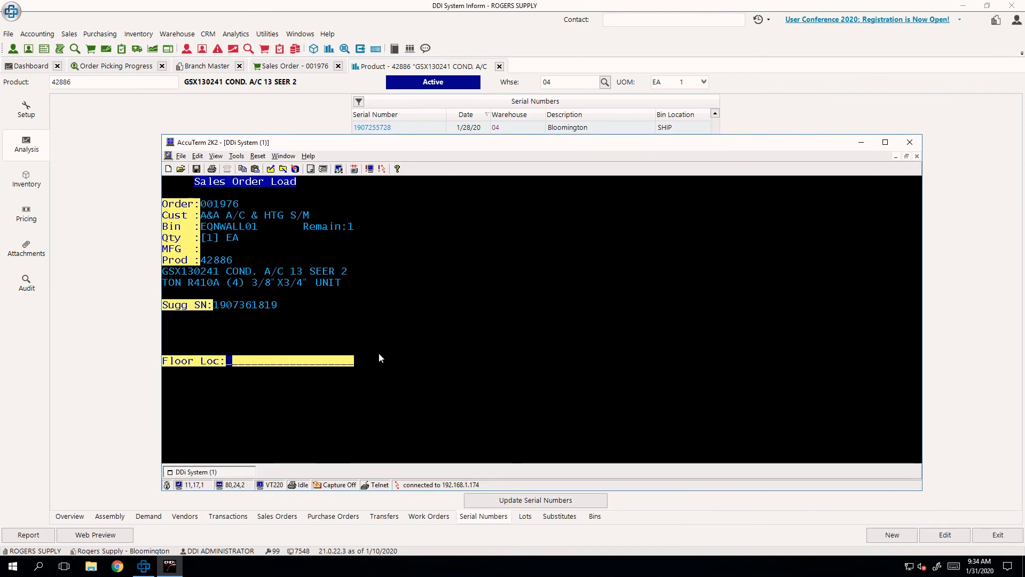
- Assign the picked order to floor location STAGING and choose to print the ship confirmation
text(STAGING)
key(Return)
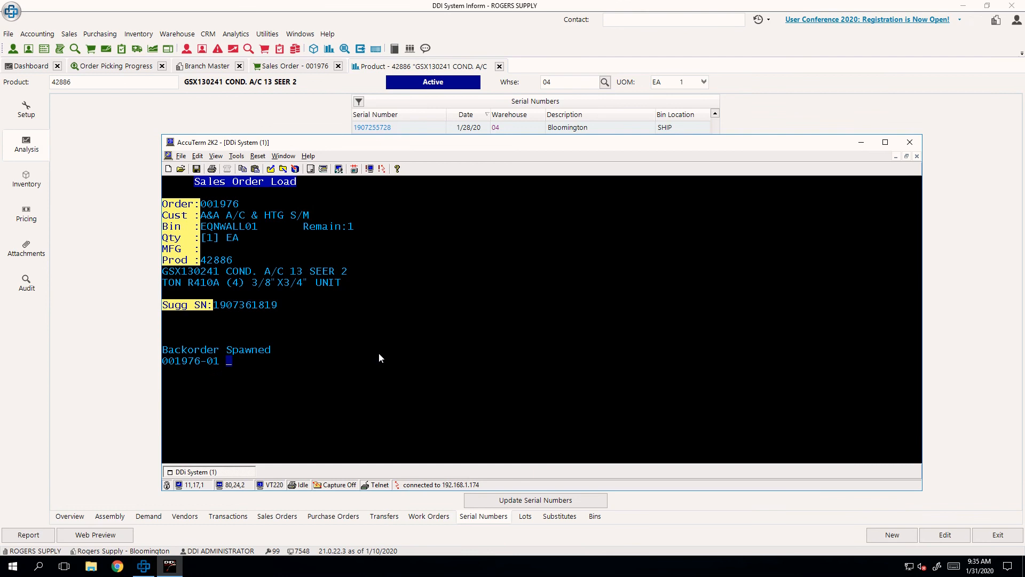
key(Return)
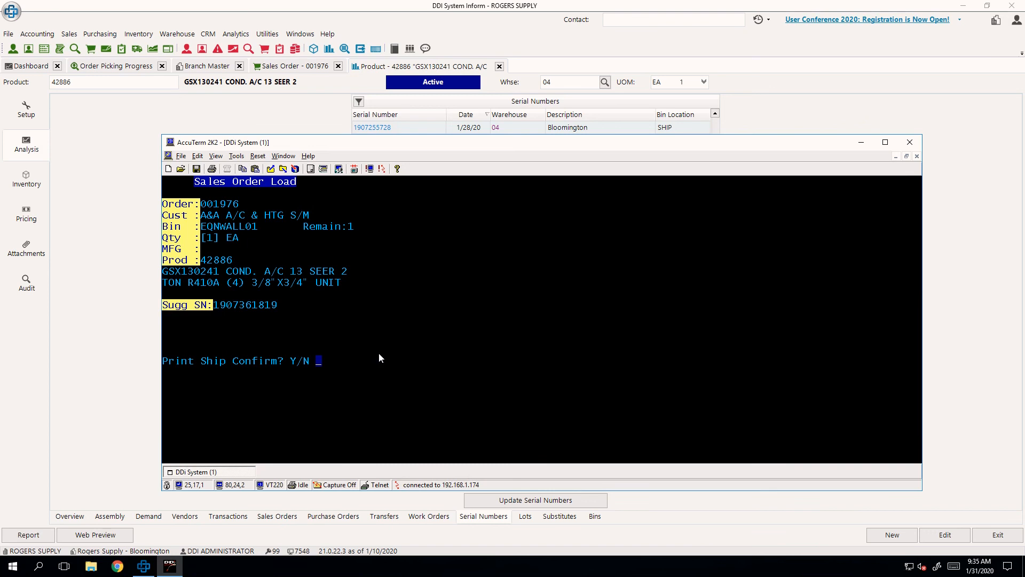
text(Y)
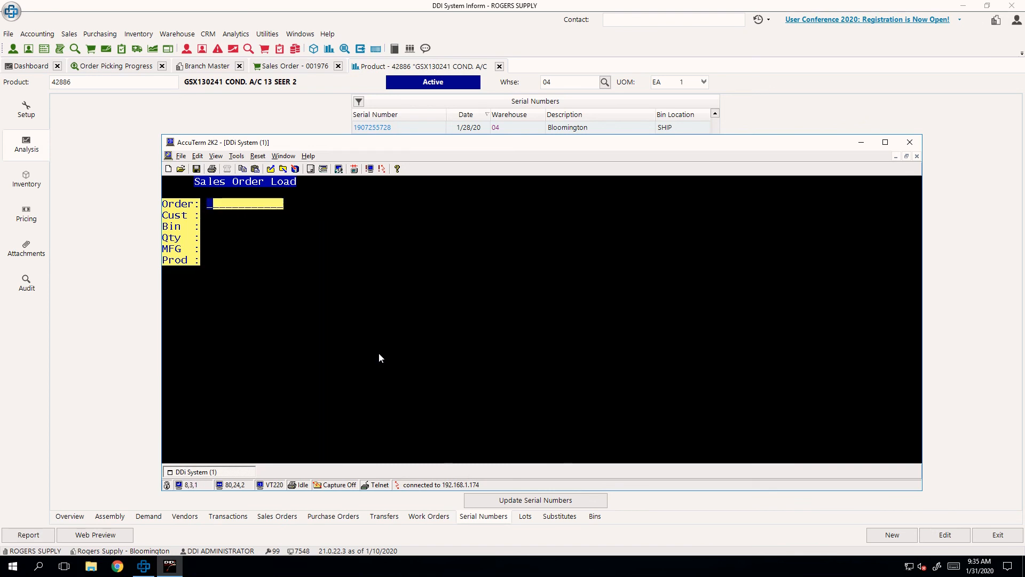
- Check the last order in the branch 04 job list, and close product 42886's record in Inform
key(Escape)
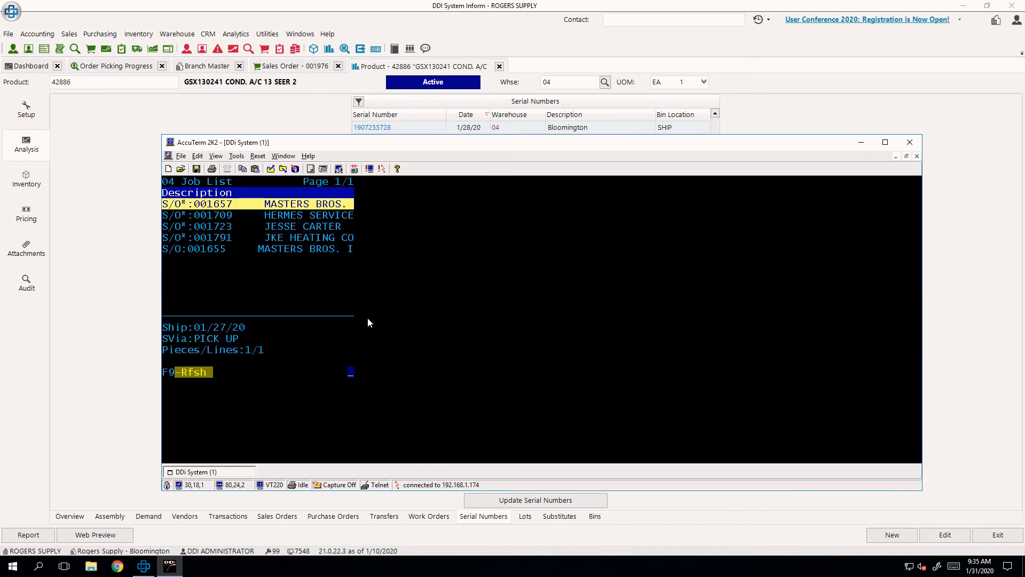
key(Up)
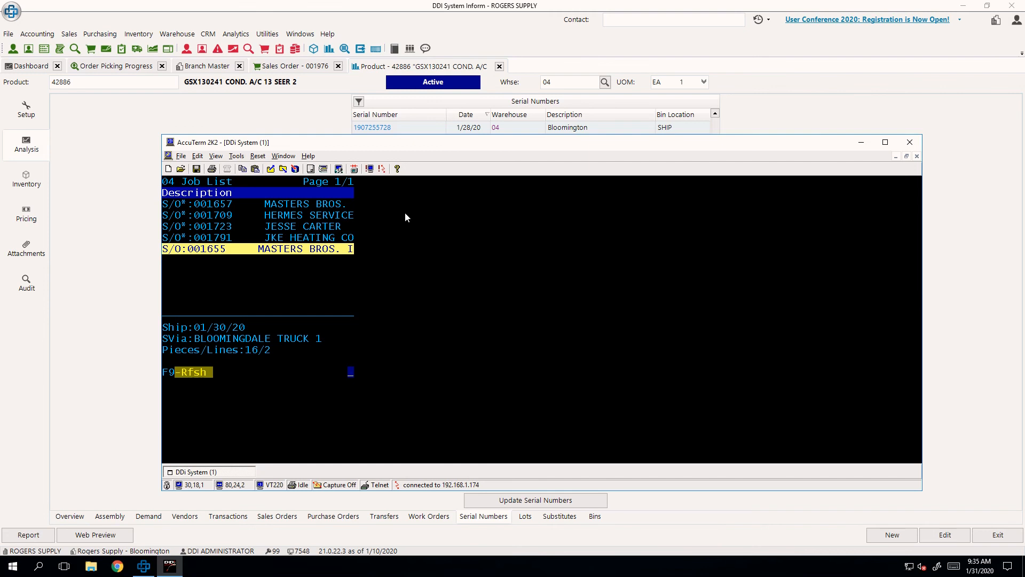
click(504, 73)
click(499, 67)
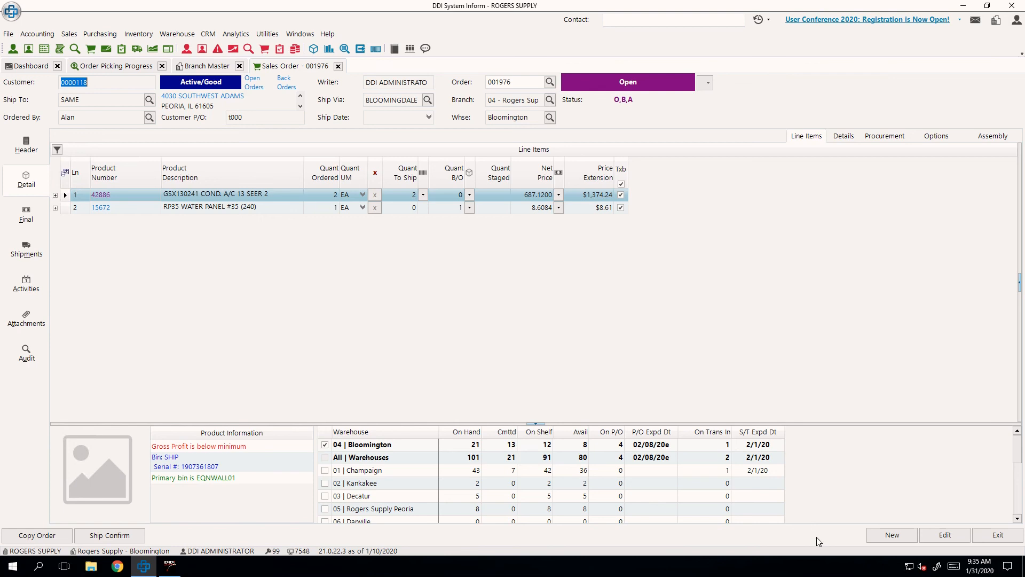
- Start a new sales order for A&A A/C & HTG S/M with the ordering contact's name and customer P/O T001
click(891, 534)
key(Tab)
key(Tab)
text(A)
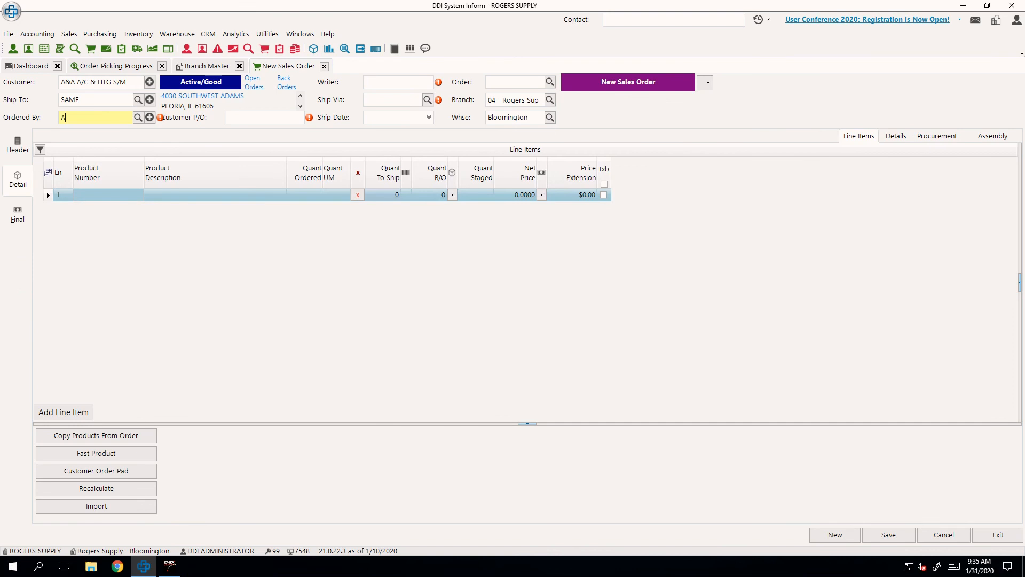
text(lan)
key(Tab)
text(T001)
key(Tab)
- Enter the writer's code and set the new order's ship via to WILL CALL
text(**)
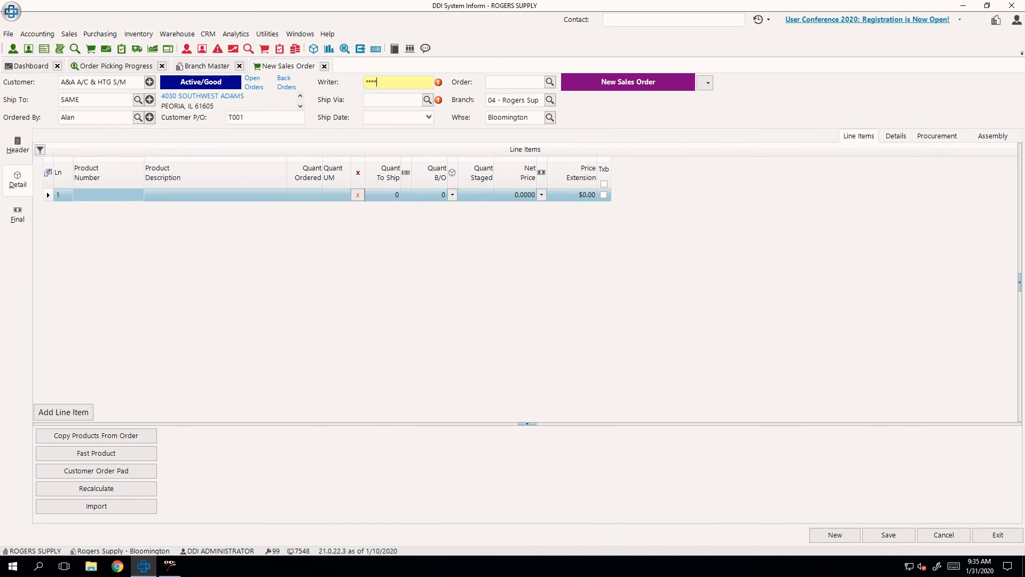
text(**)
key(Tab)
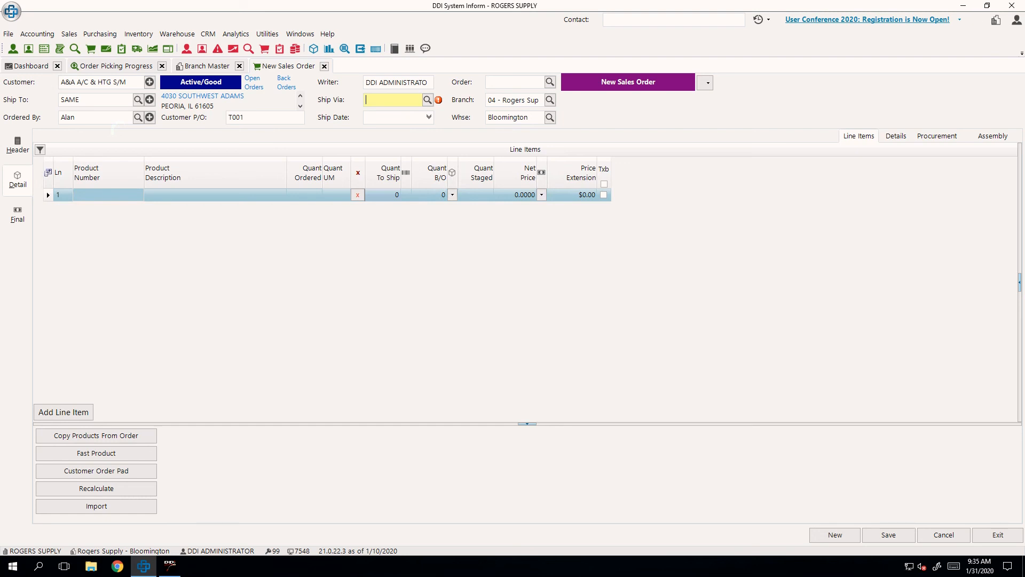
text(ILL CALL)
key(Tab)
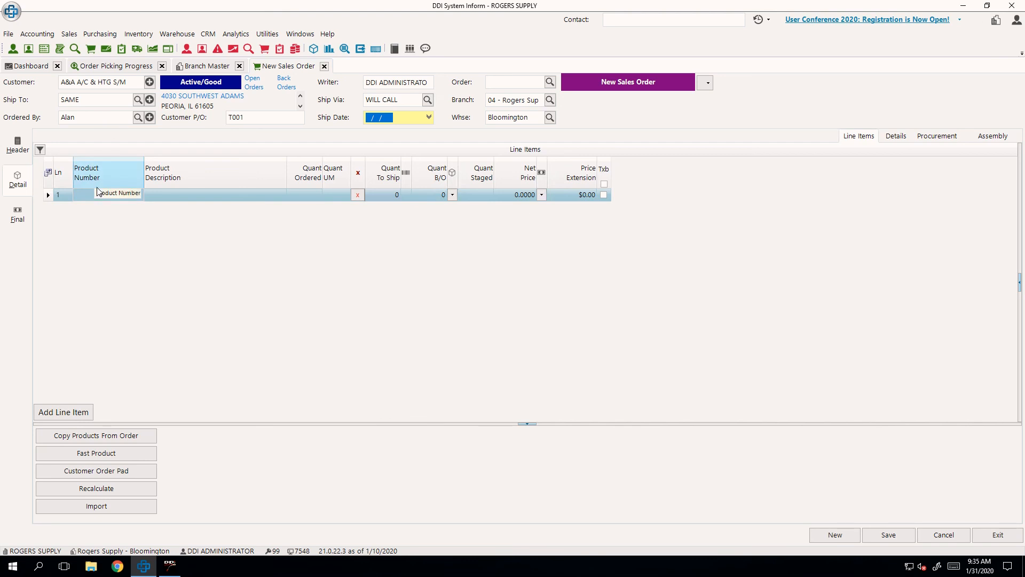
- Add product 15672 to the new sales order with a quantity of 2
click(103, 198)
text(15672)
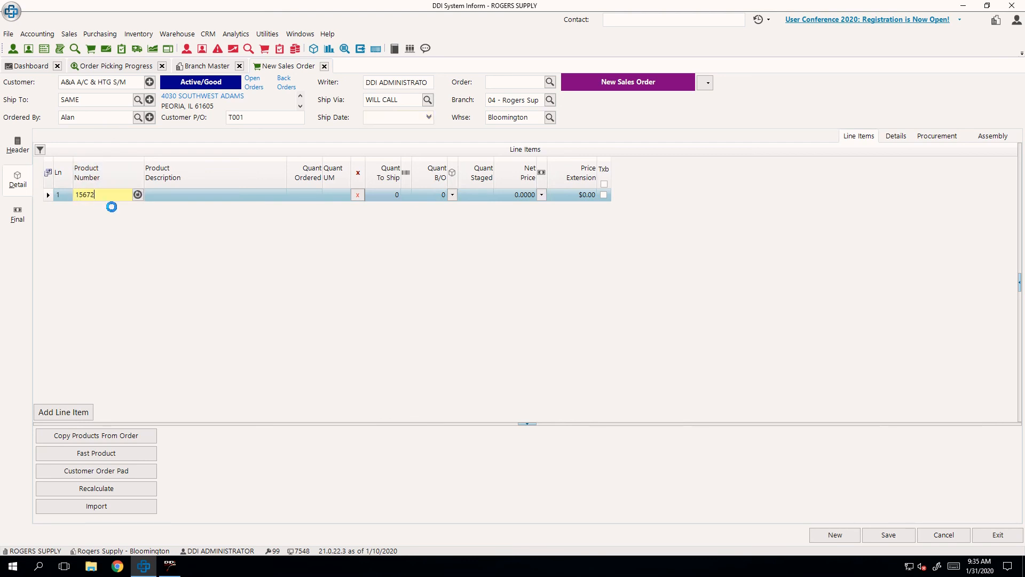
key(Tab)
text(2)
key(Return)
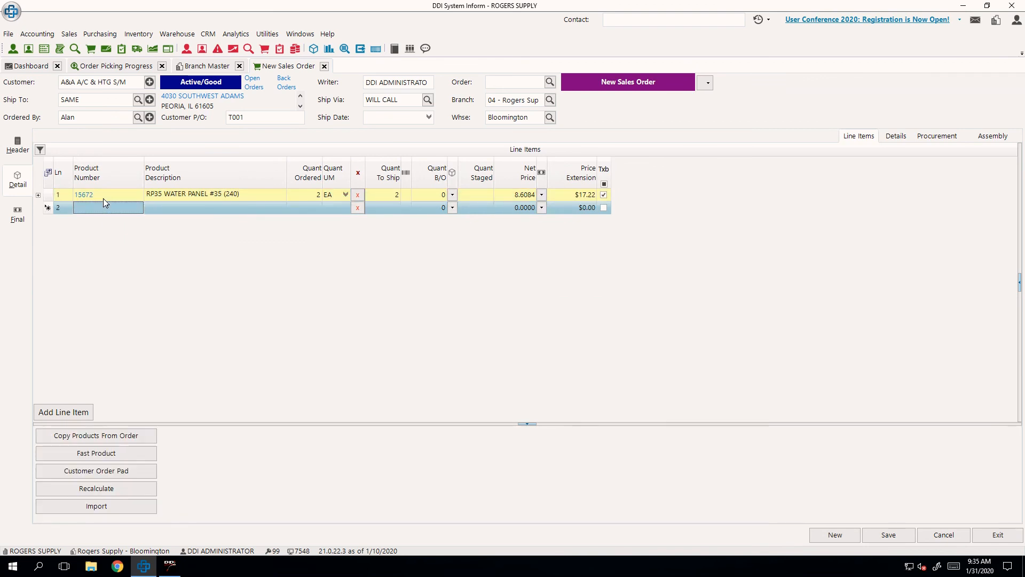
- Add product 18941 with a quantity of 2 and save the sales order
text(18941)
key(Tab)
text(2)
key(Return)
click(888, 535)
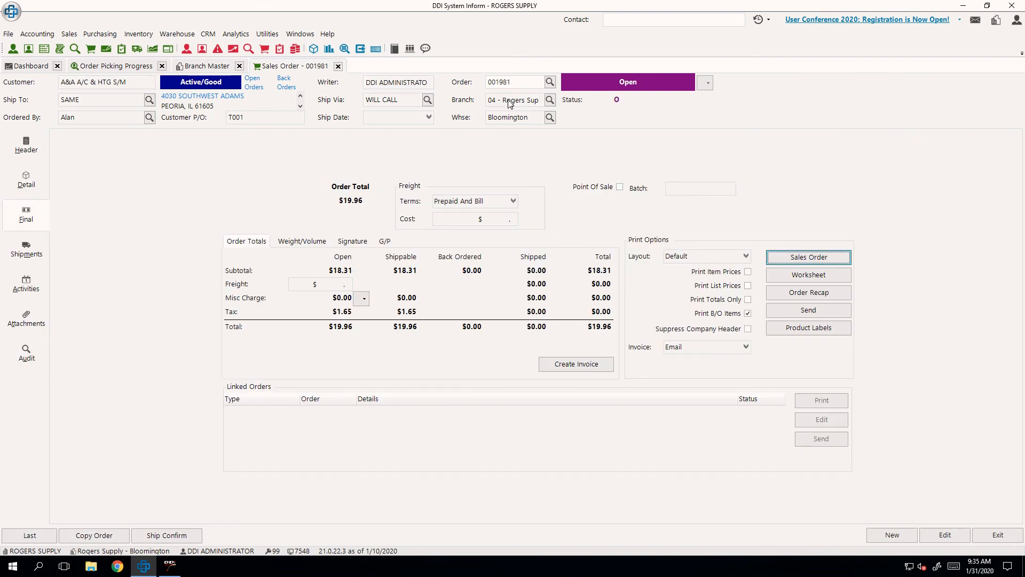
- Refresh Order Picking Progress and compare the new A&A A/C & HTG S/M will call order with the completed picks
click(134, 71)
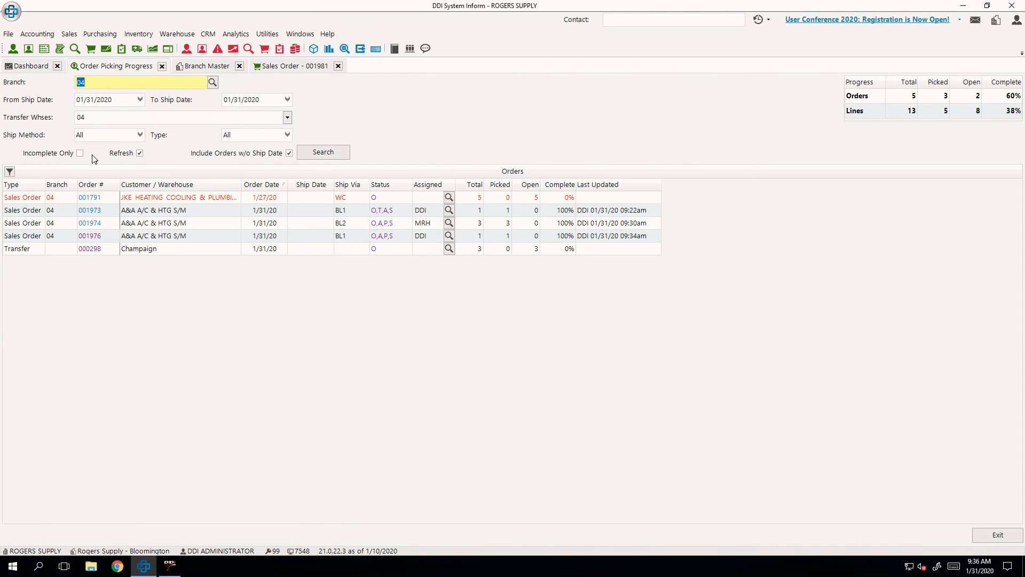
click(321, 155)
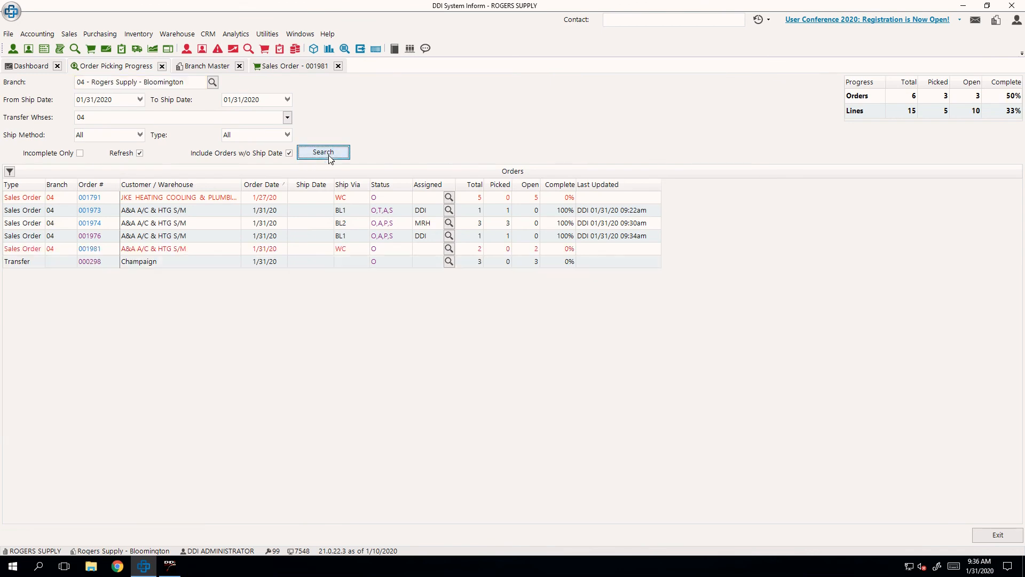
click(308, 252)
click(312, 236)
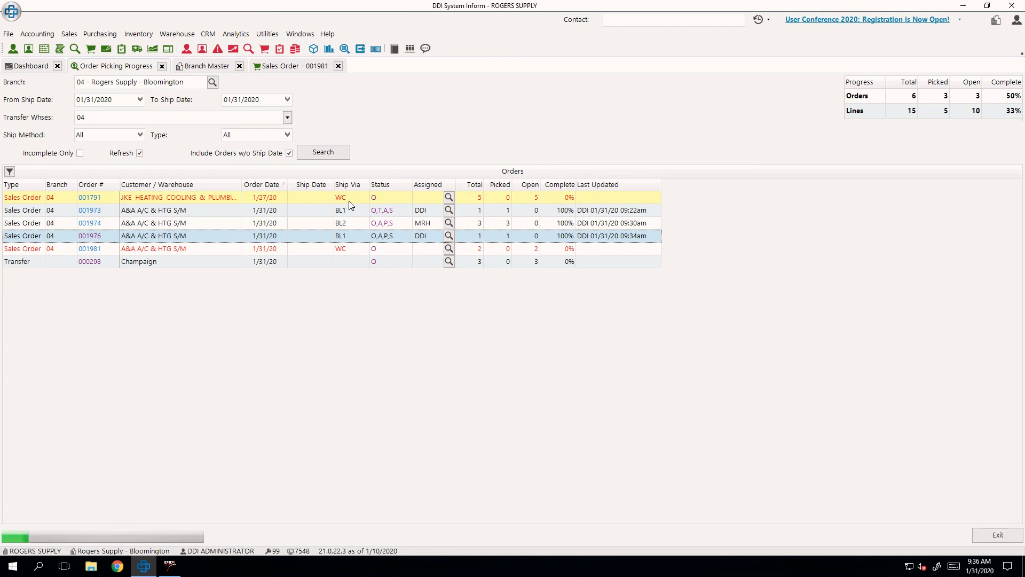
- Switch to AccuTerm, refresh the order pull job list and examine the message line below the order details
click(178, 569)
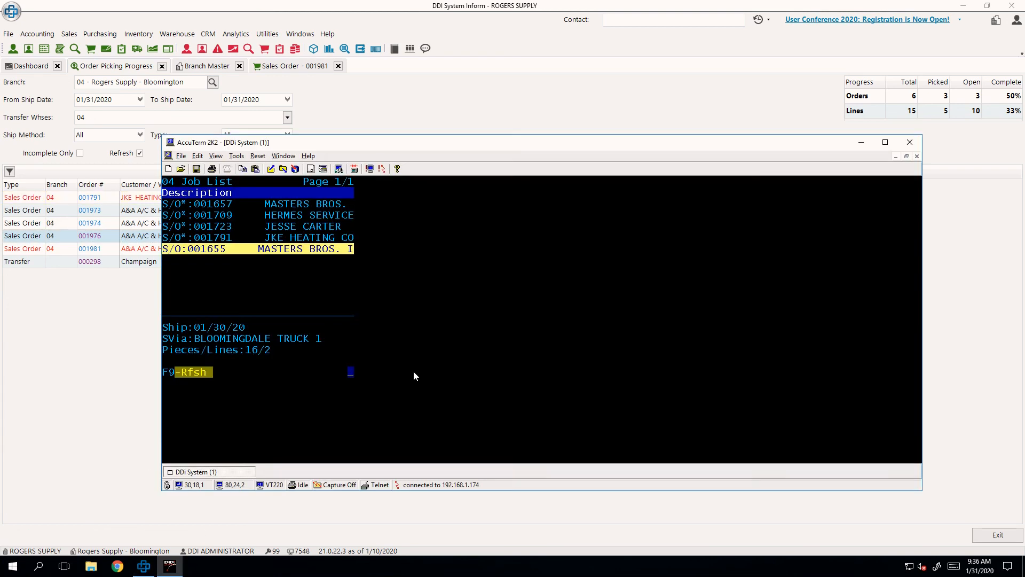
key(F9)
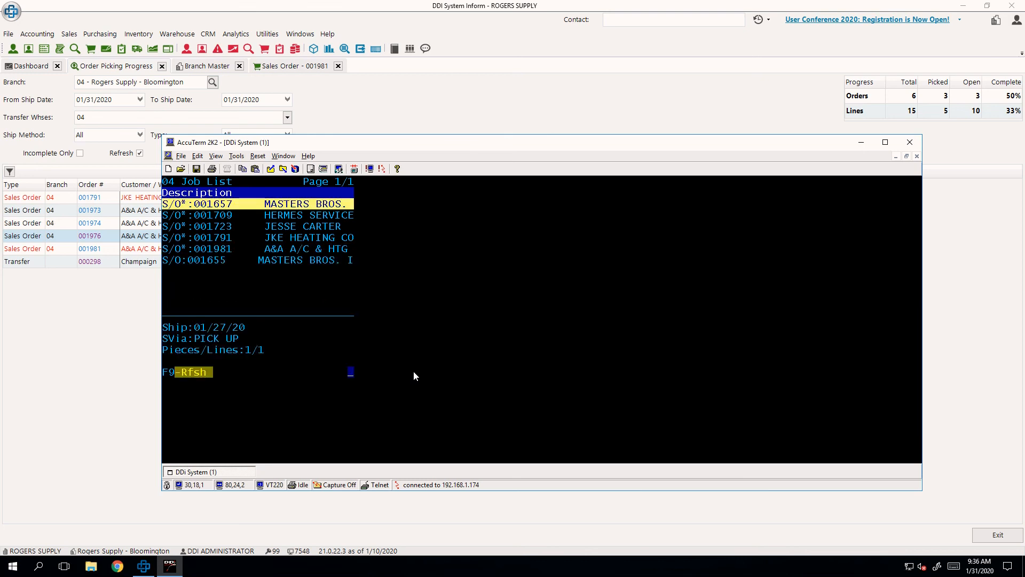
drag(374, 386, 162, 375)
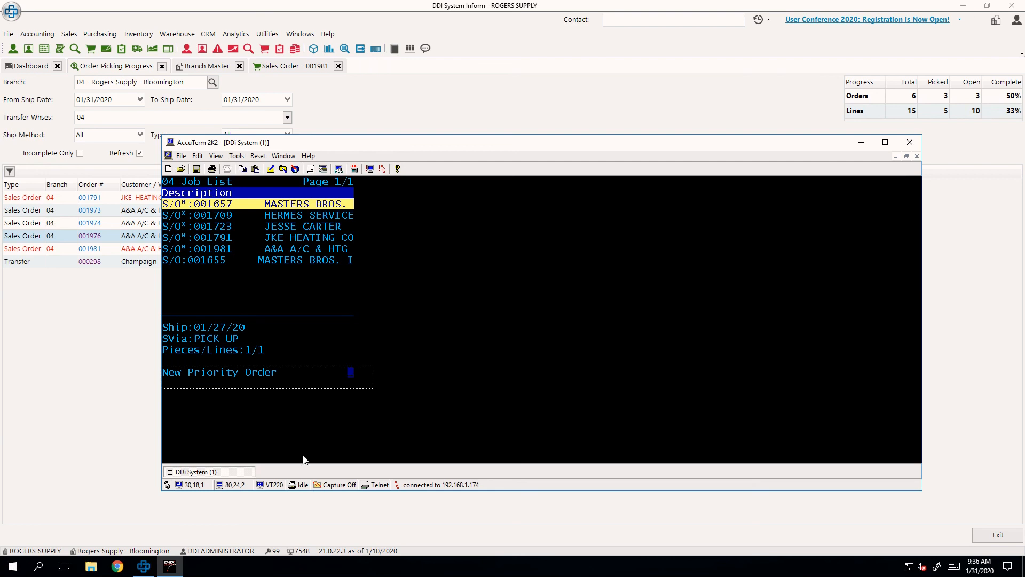
click(318, 432)
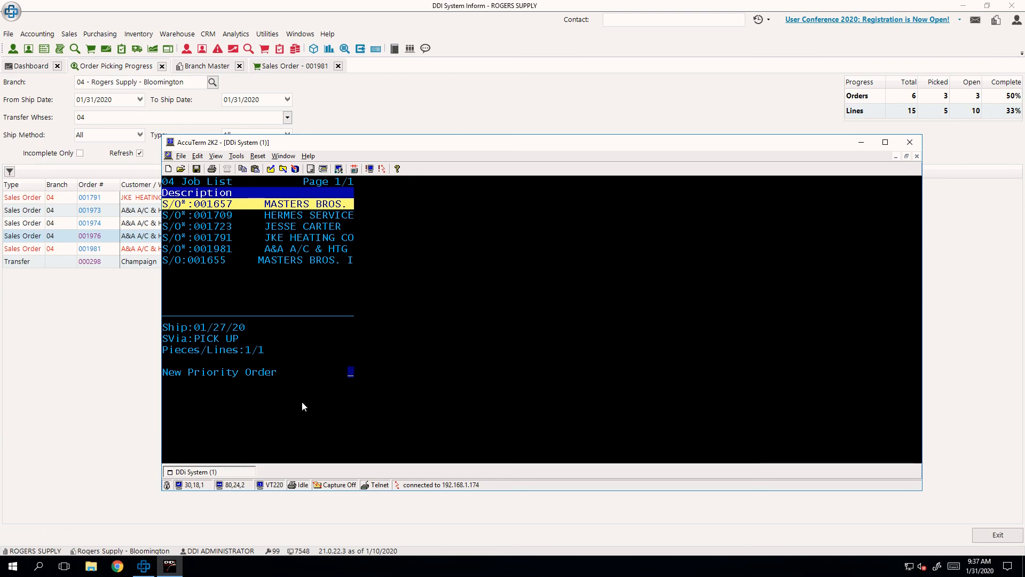
- Return to the job types, examine the Order Pull count and reopen the Order Pull job list
key(Escape)
key(Down)
key(Down)
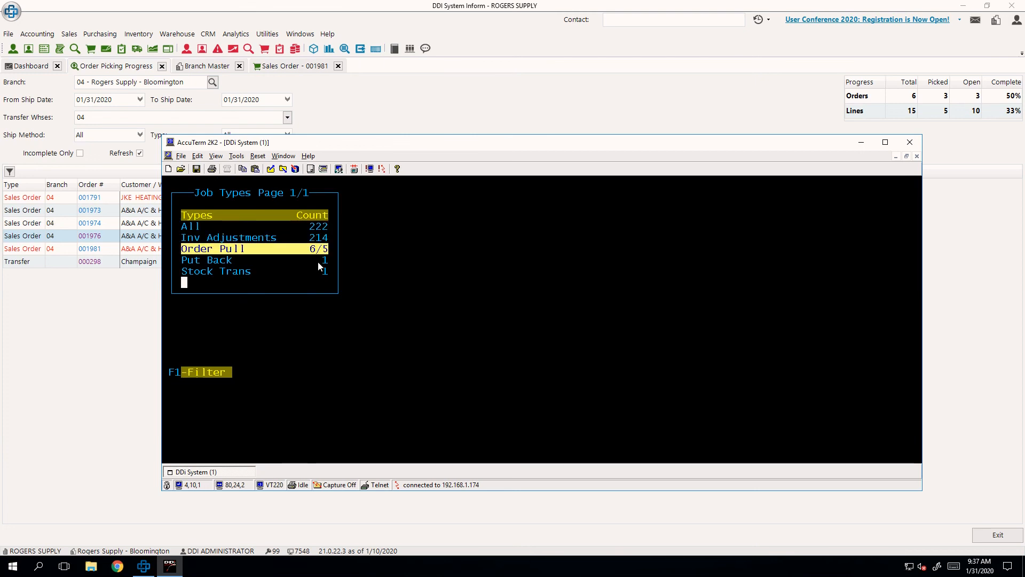
drag(310, 245, 331, 255)
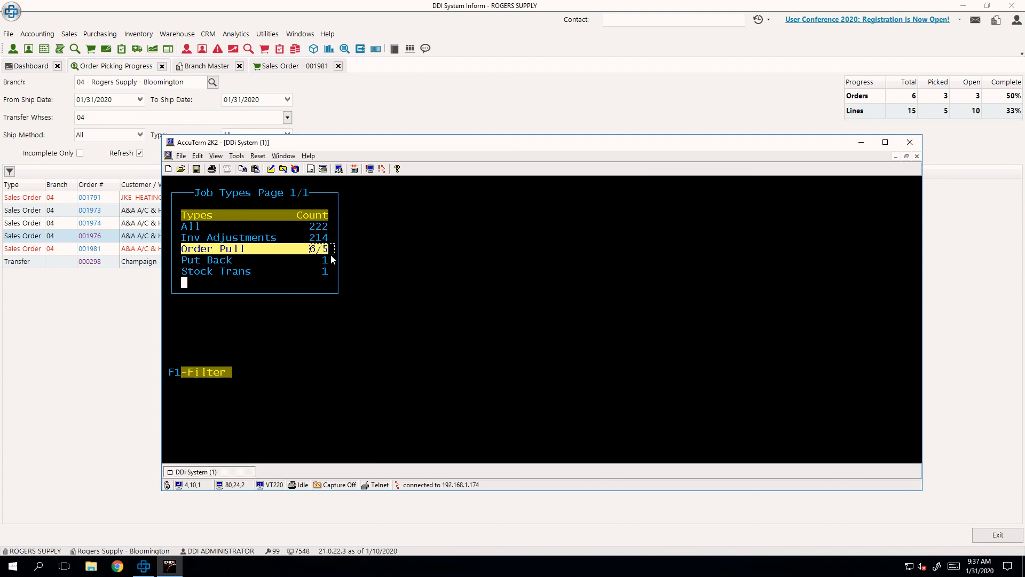
click(328, 254)
key(Return)
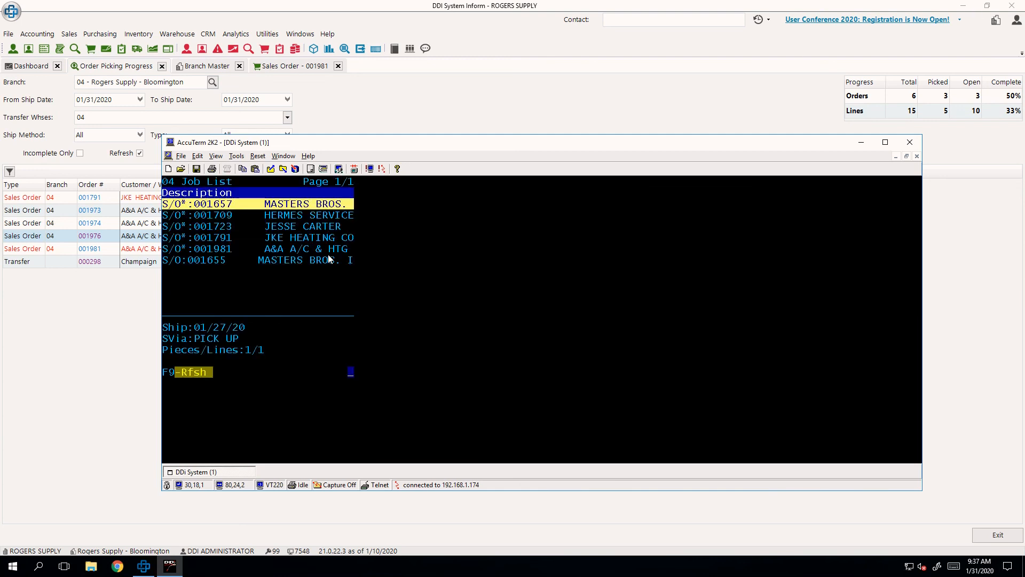
- Go through the orders in the job list and compare their ship dates, ship via methods and pieces/lines
key(Down)
key(Down)
key(Down)
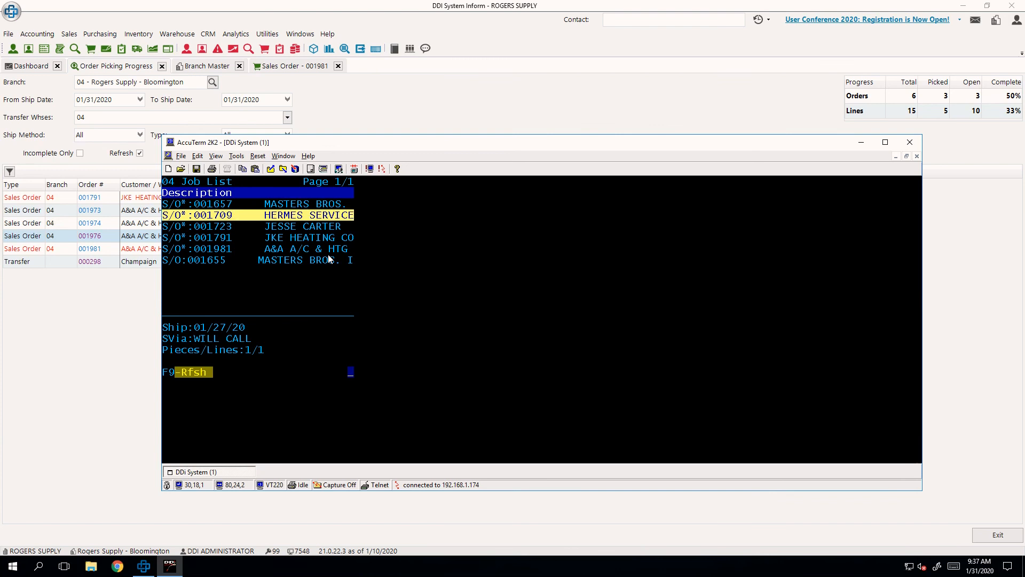
key(Up)
key(Up)
key(Up)
drag(242, 339, 169, 343)
key(Down)
key(Down)
key(Down)
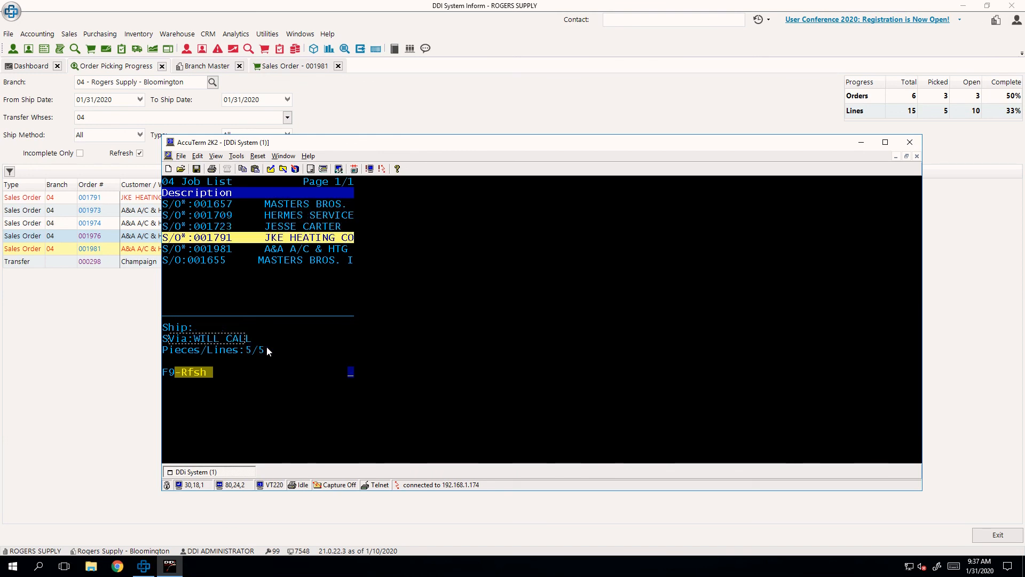
key(Down)
click(267, 347)
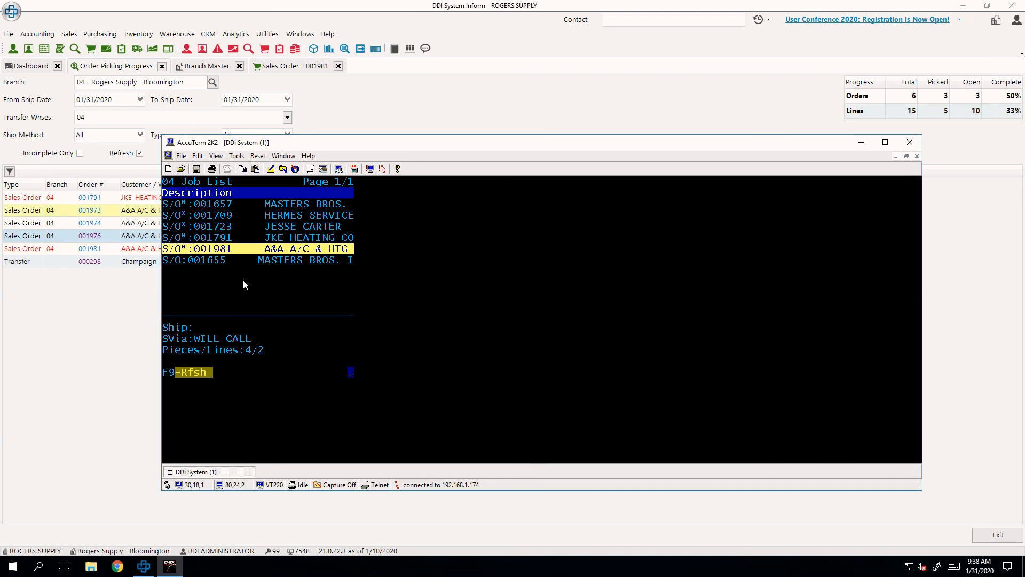
key(Down)
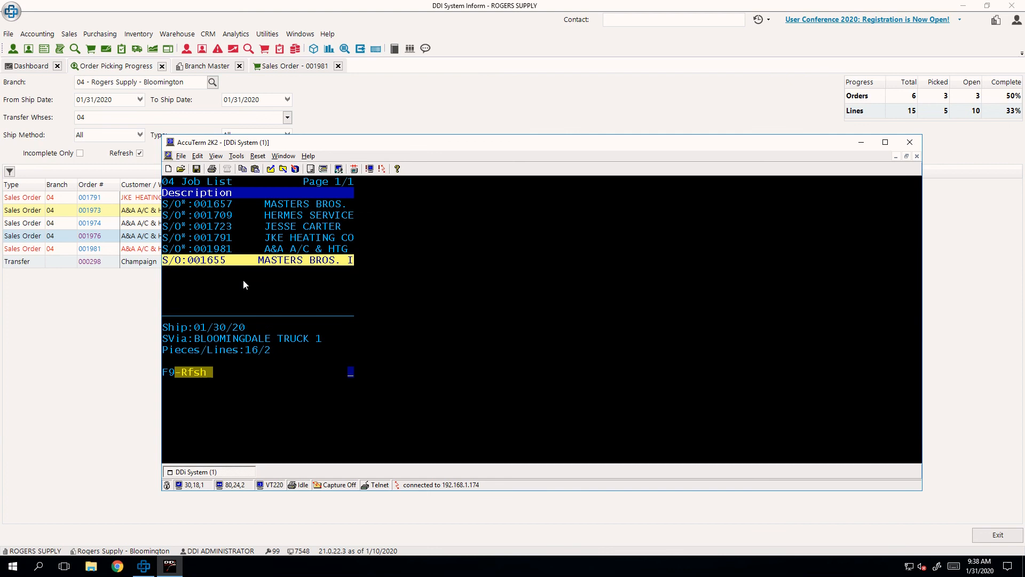
- Open the A&A A/C & HTG will call order and pick product 18941 from bin SH0402AA, entering a quantity of 1
key(Up)
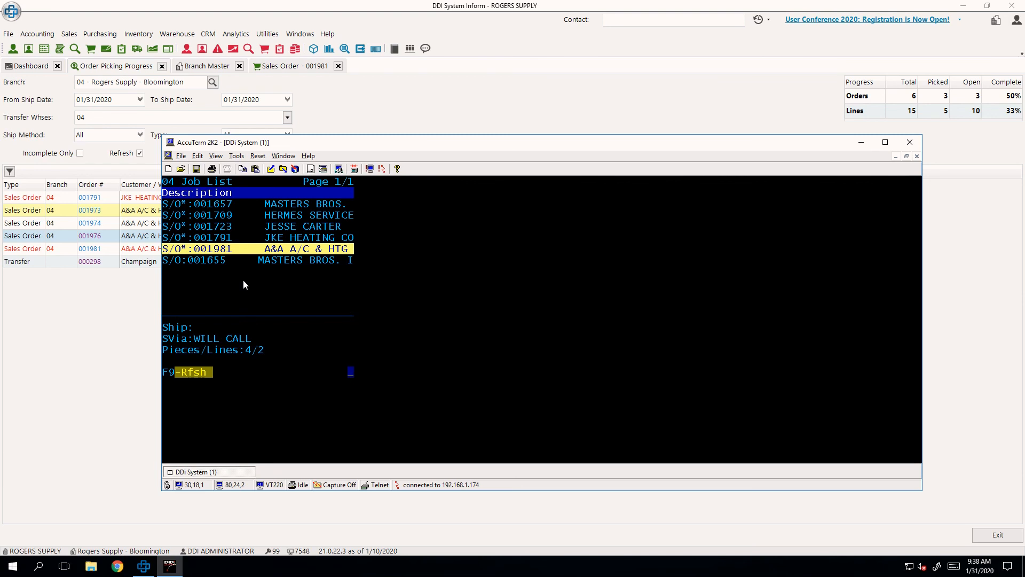
key(Return)
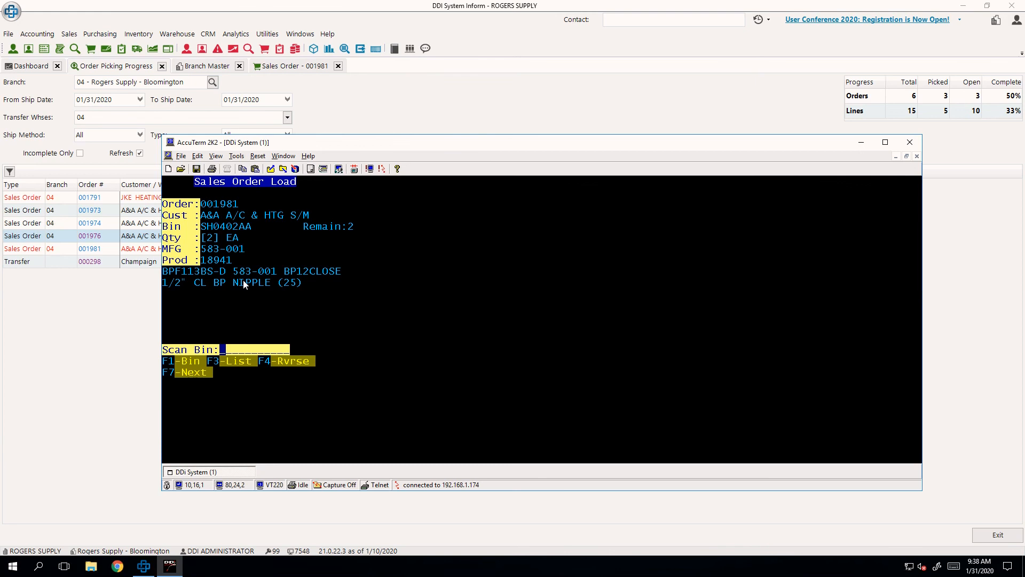
text(SH0402AA)
key(Return)
text(18941)
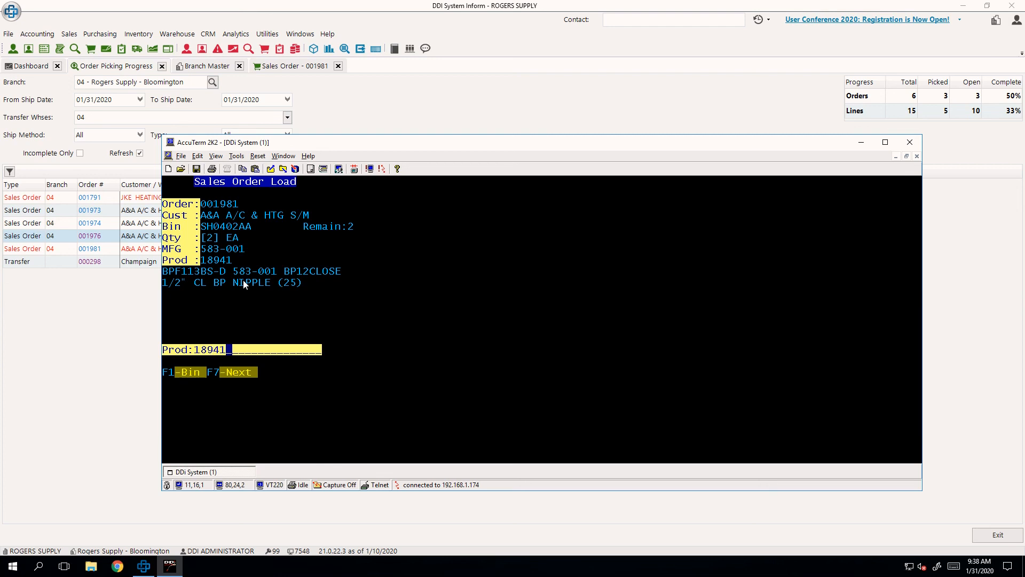
key(Return)
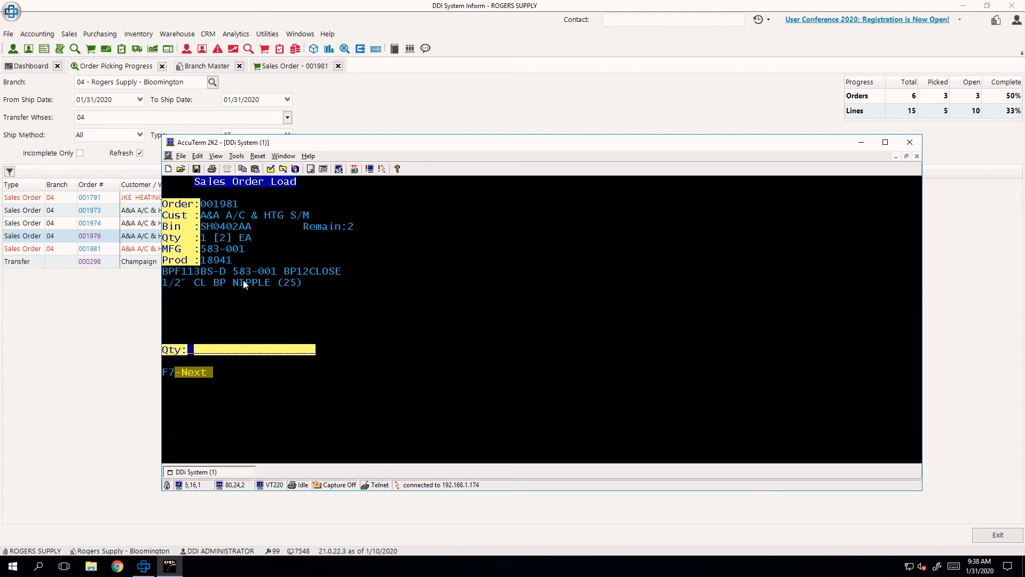
text(1)
key(Return)
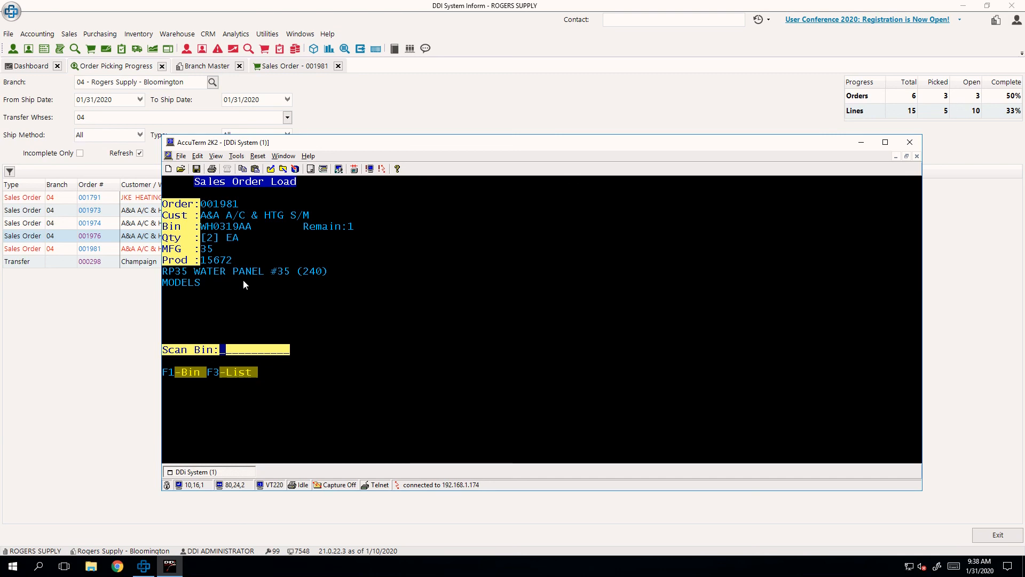
- Pick product 15672 from bin WH0319AA for the same order, entering a quantity of 1
text(WH0319AA)
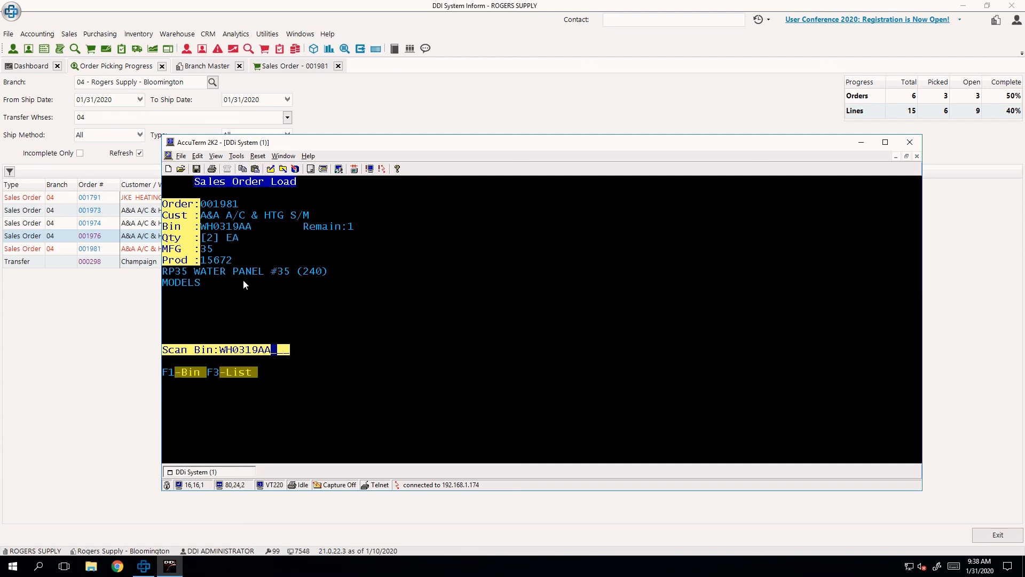
key(Return)
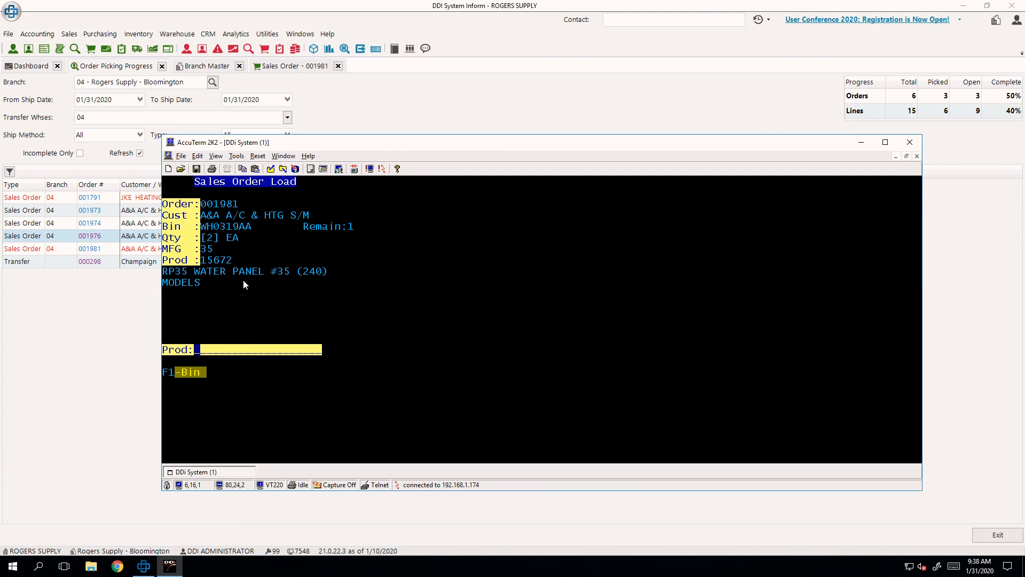
text(15672)
key(Return)
text(1)
key(Return)
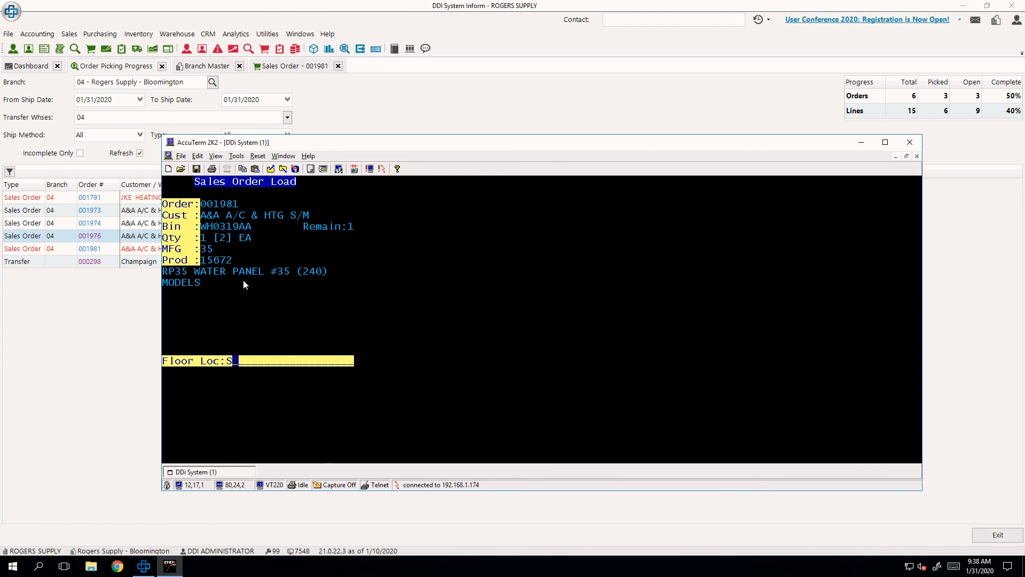
- Enter the floor location for the picked order and decline printing the ship confirm
text(BAY DOORS)
key(Return)
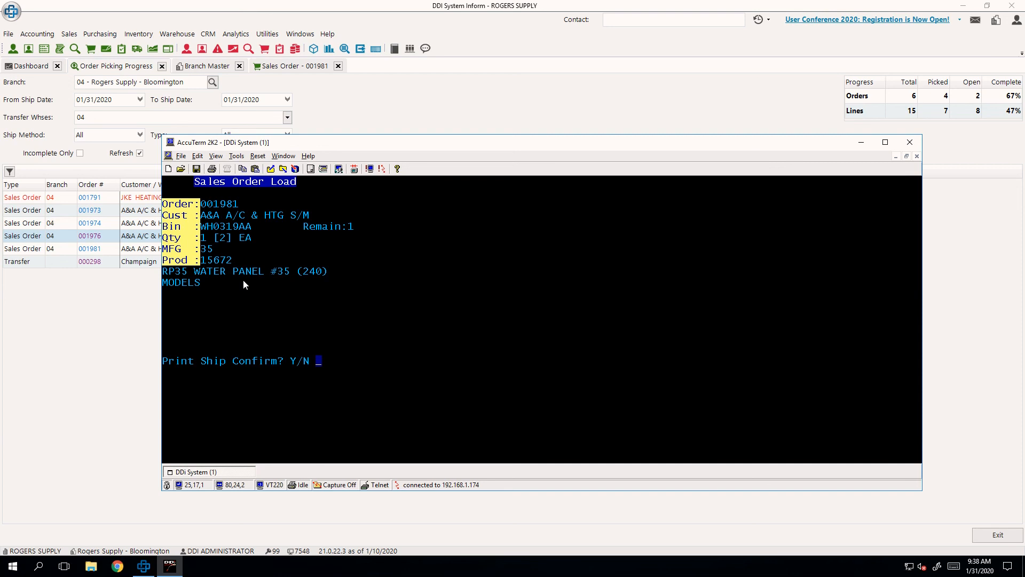
text(n)
key(Return)
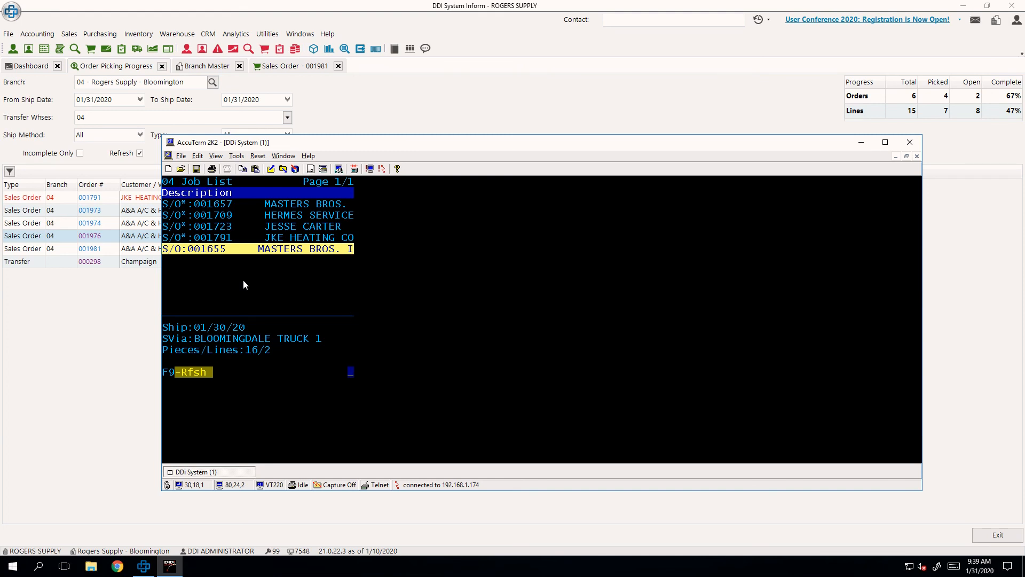
- Leave the job list, switch back to Inform and start a new sales order for customer A&A A/C & HTG S/M
key(Escape)
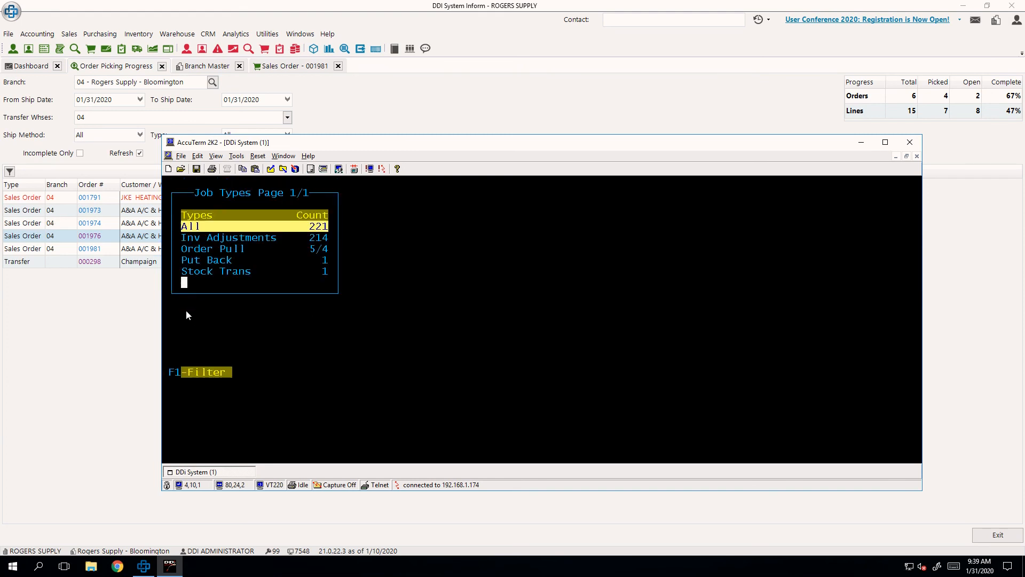
click(85, 408)
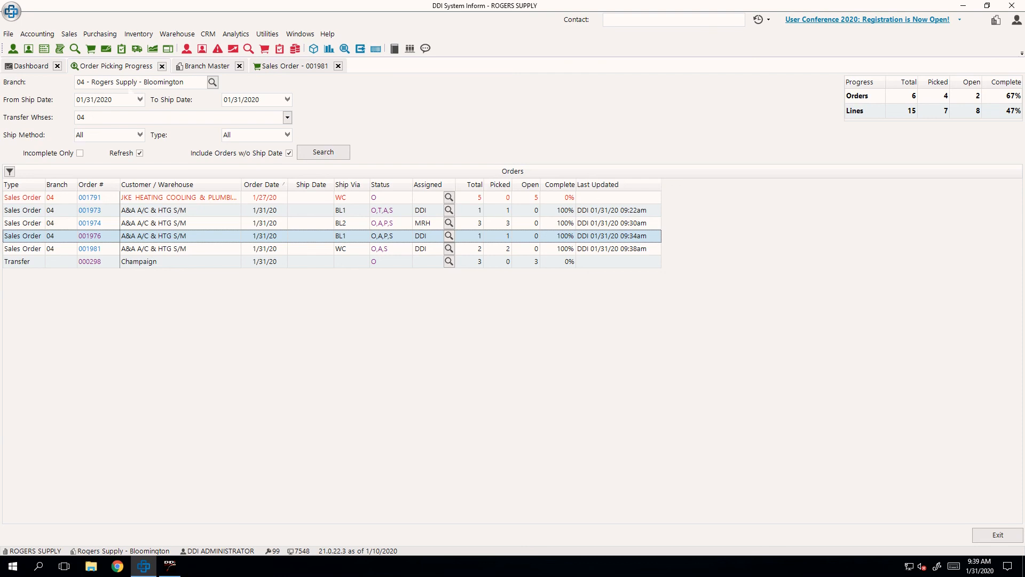
click(91, 51)
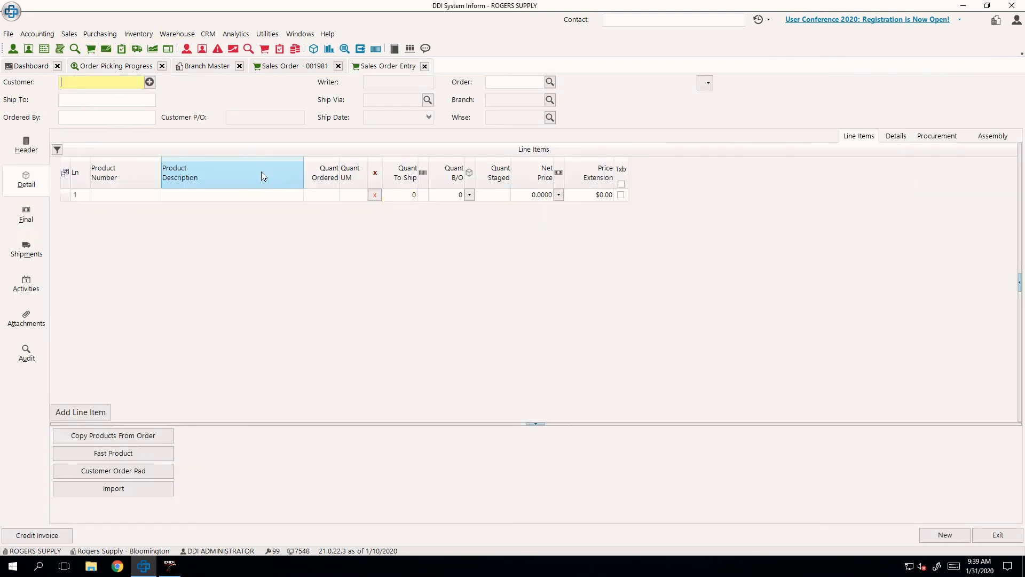
text(a)
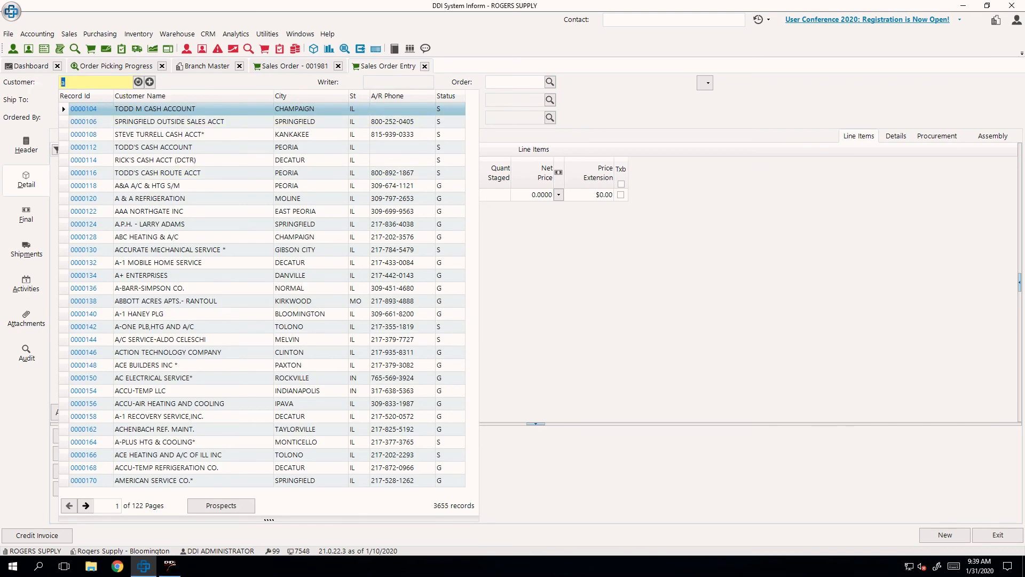
key(BackSpace)
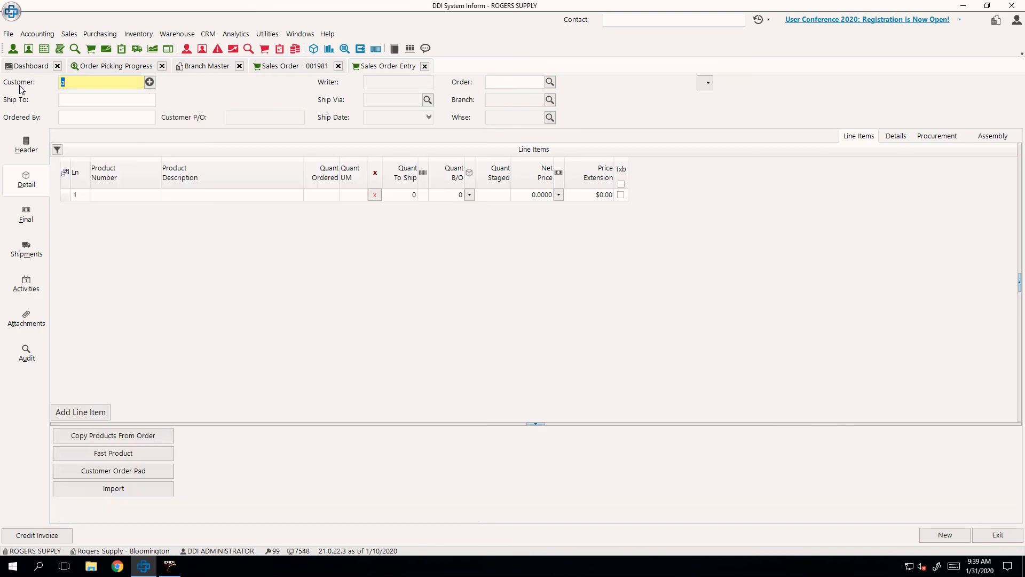
text(A)
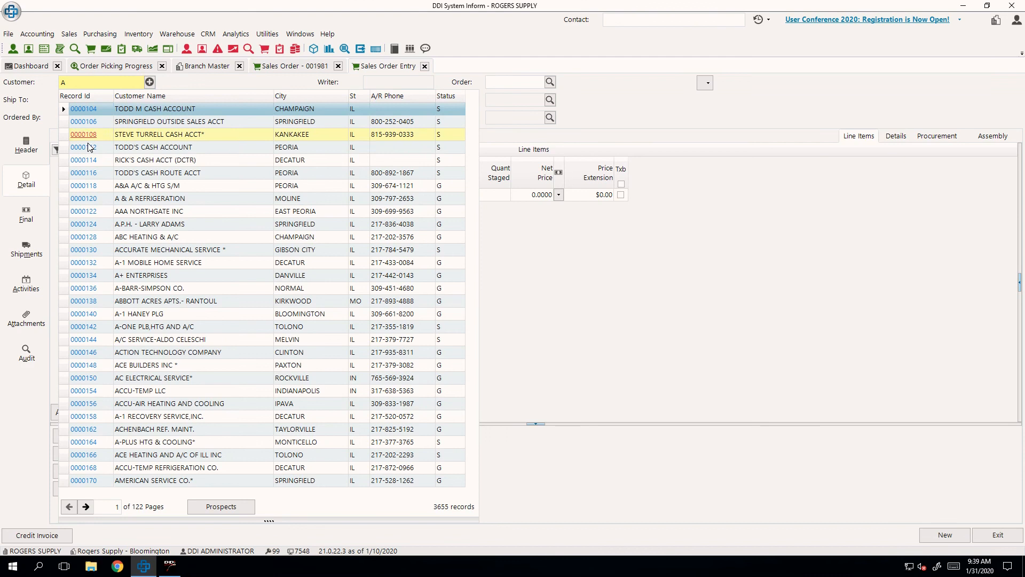
click(88, 185)
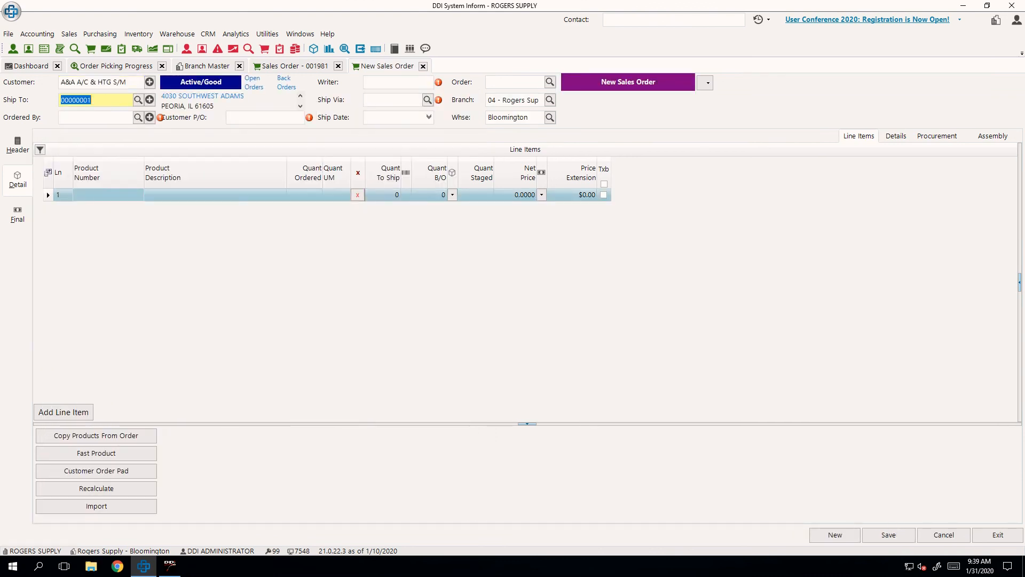
- Enter the ordering contact's name, customer P/O RT01 and the writer's login password, and set the ship via to BLOOMINGDALE TRUCK 1
text(Alan)
key(Tab)
text(RT01)
key(Tab)
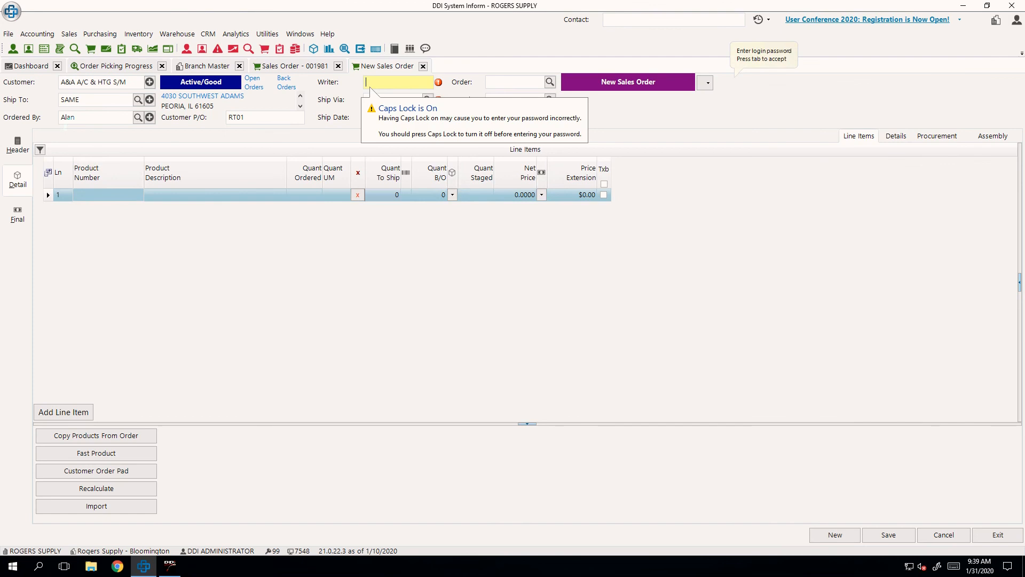
key(Tab)
text(BL)
key(Tab)
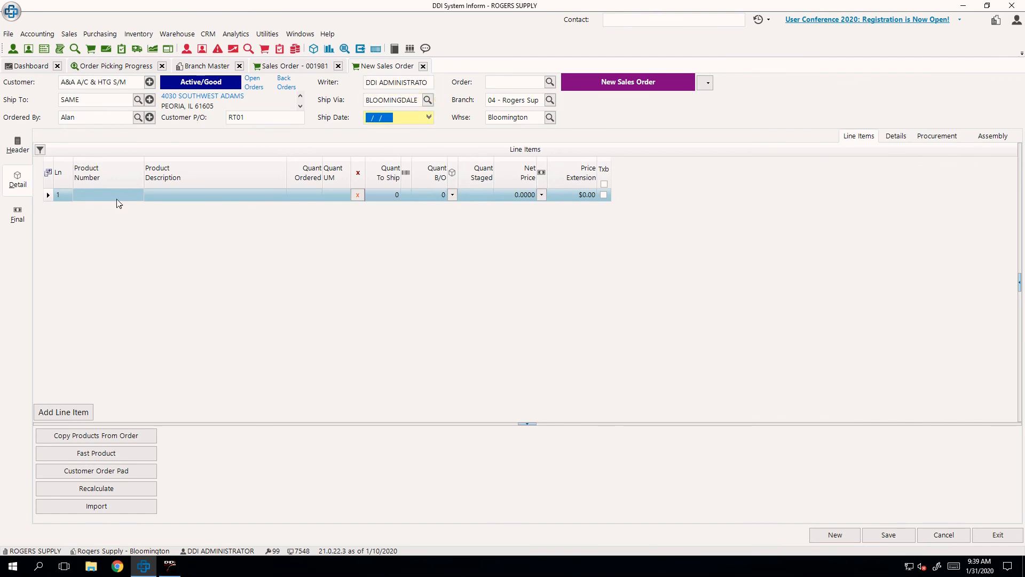
- Add product 15672 to the first line of the new sales order
click(117, 201)
text(156742)
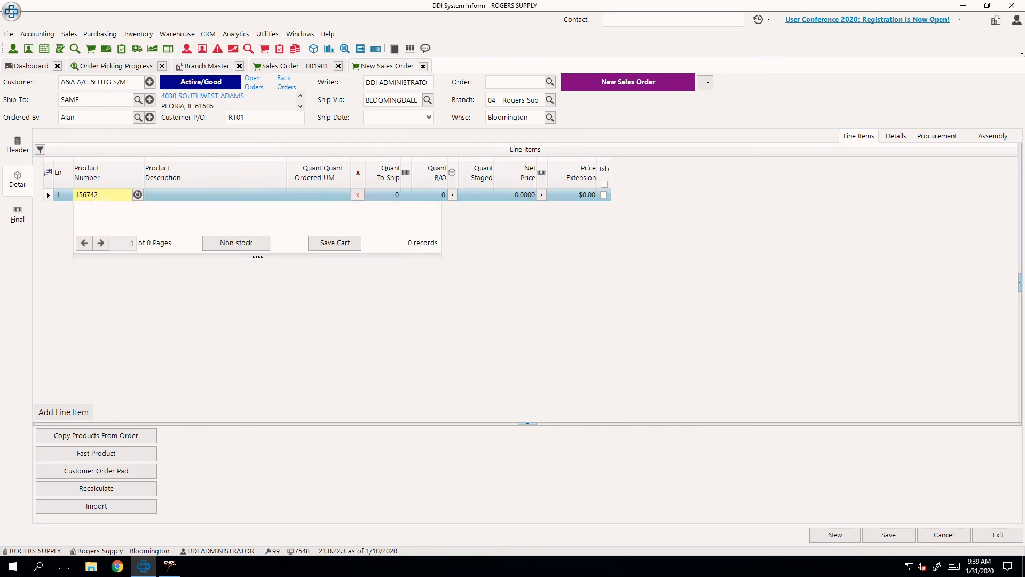
key(Return)
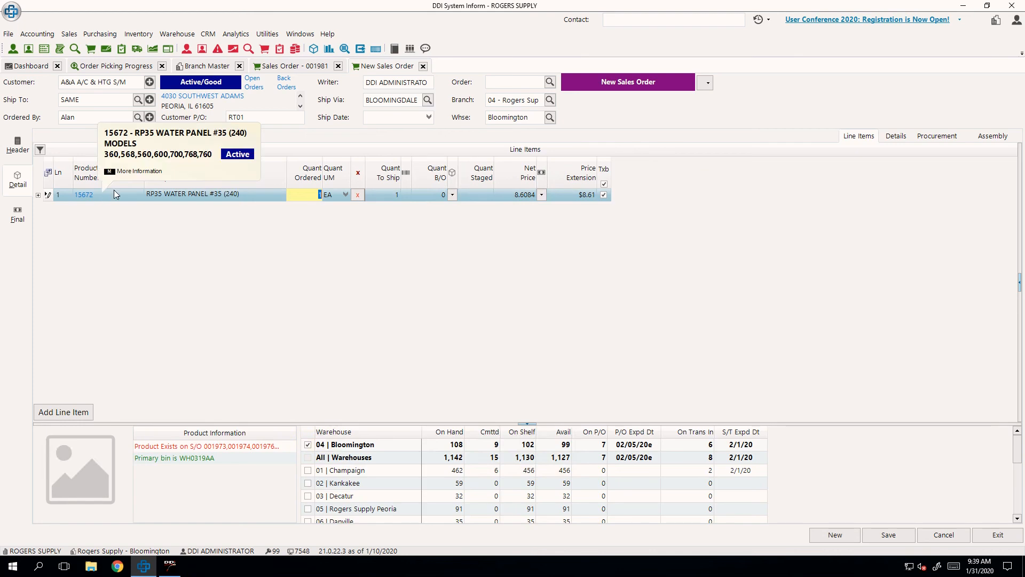
- Change the sales order's ship via to RETURN
click(387, 105)
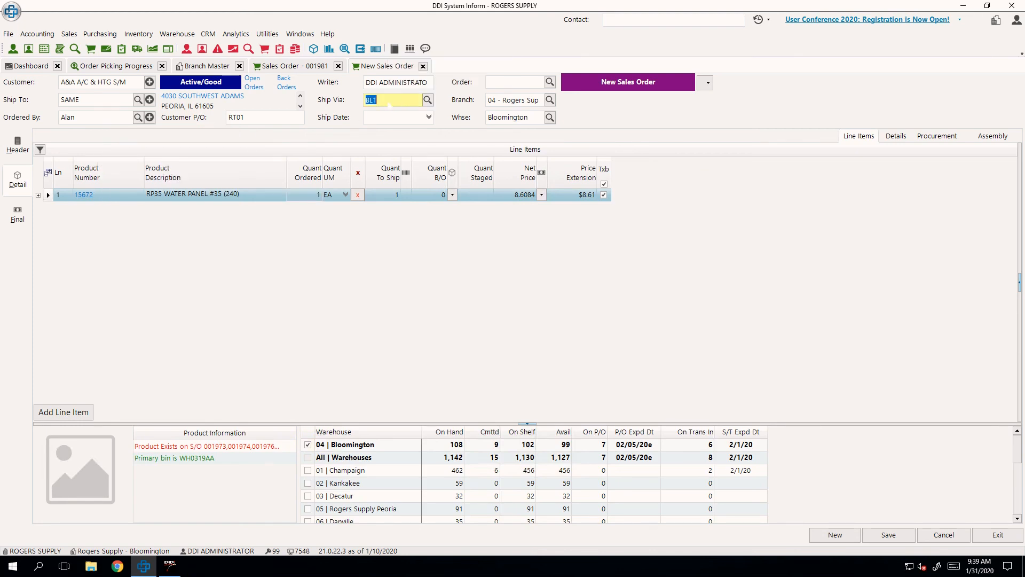
text(BL)
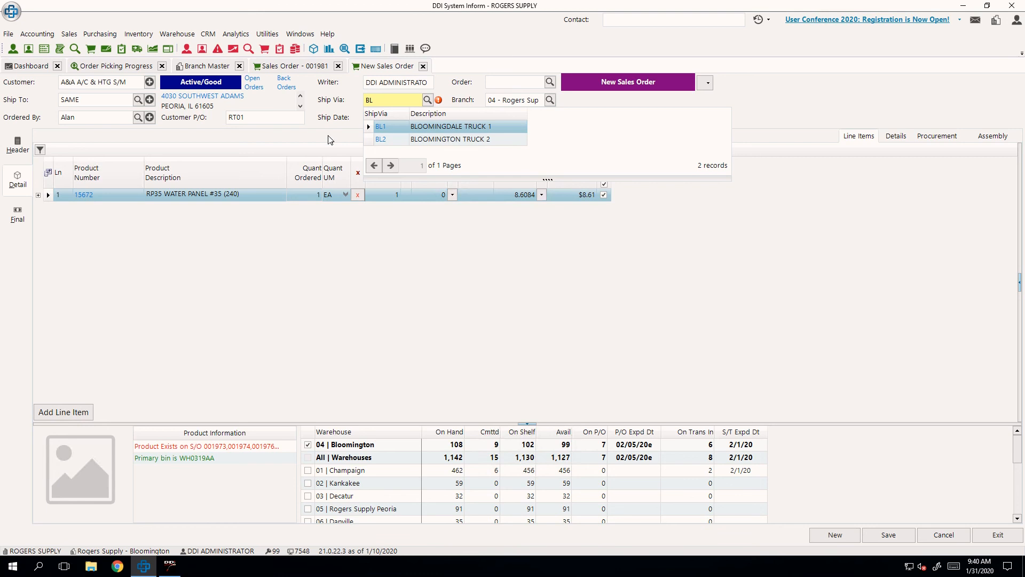
click(376, 102)
mouse_move(388, 142)
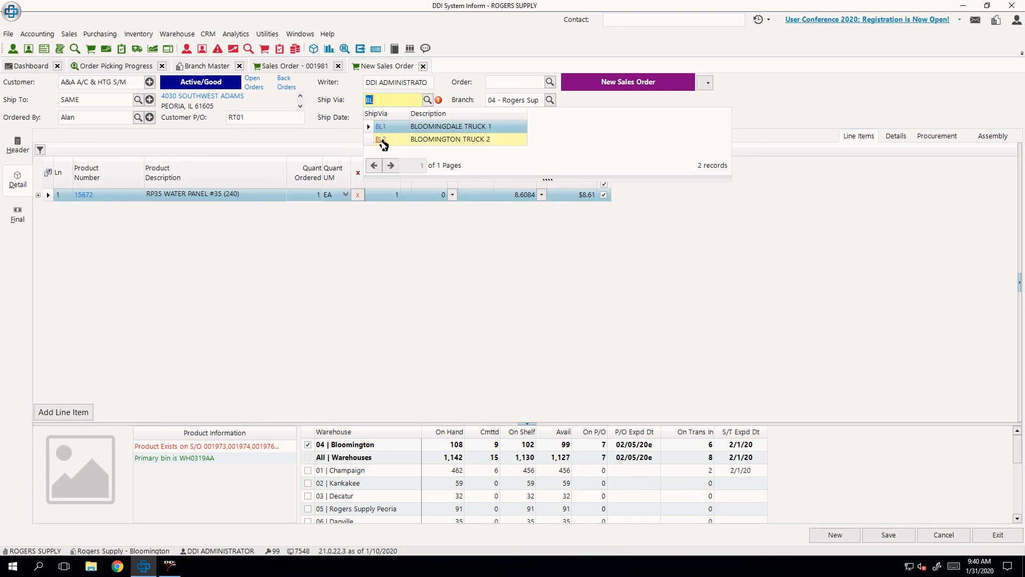
click(417, 100)
key(BackSpace)
key(BackSpace)
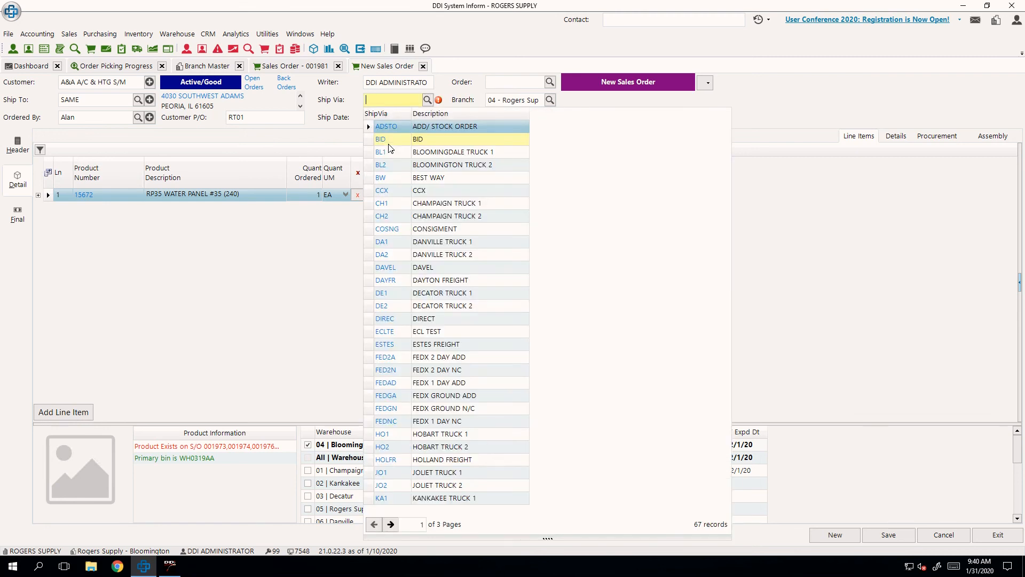
mouse_move(387, 183)
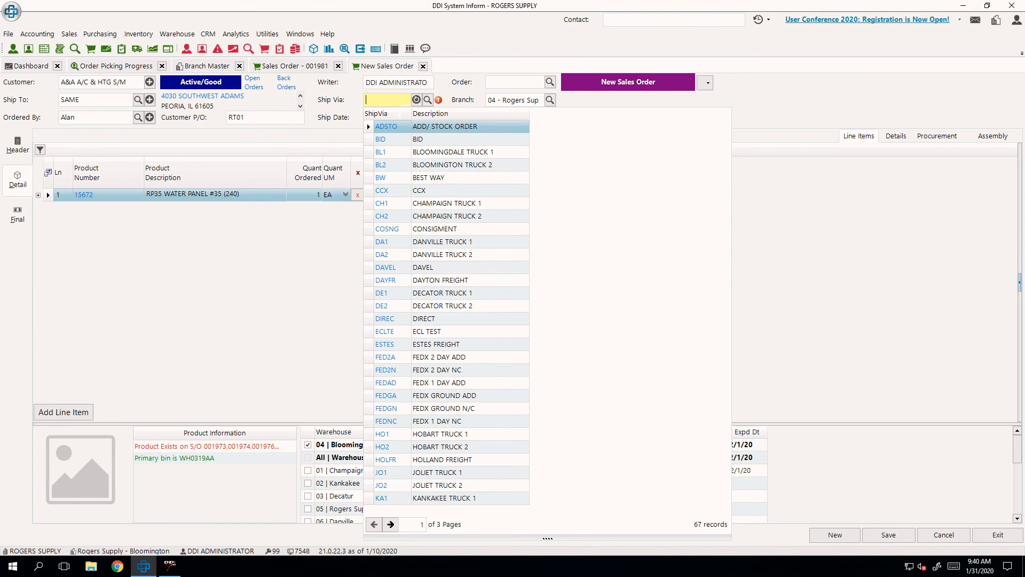
text(RETURN)
key(Tab)
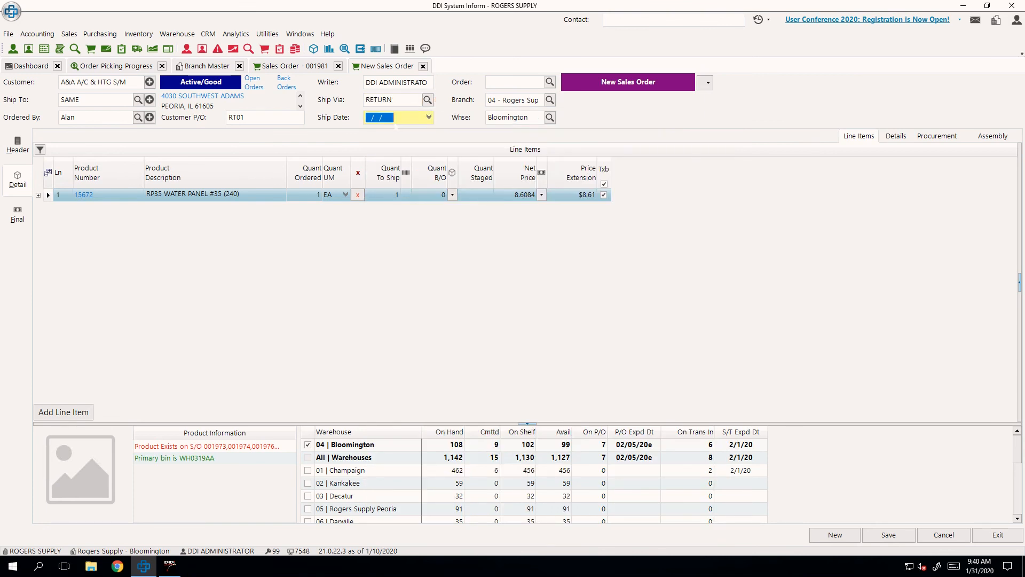
- Set the quantity ordered of product 15672 to -1, skip the invoice history, and choose Stock as the return action
click(311, 198)
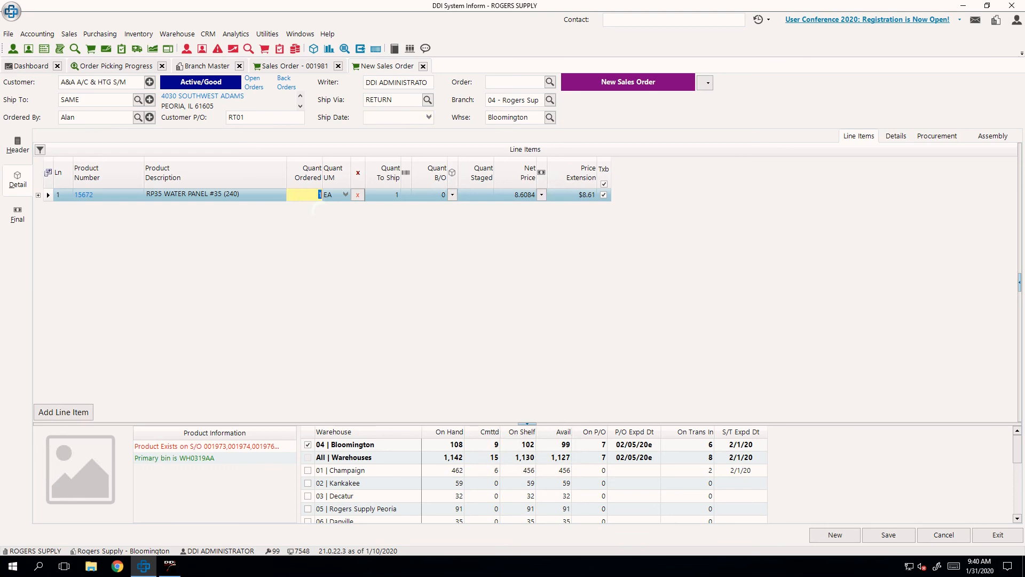
text(-1)
key(Tab)
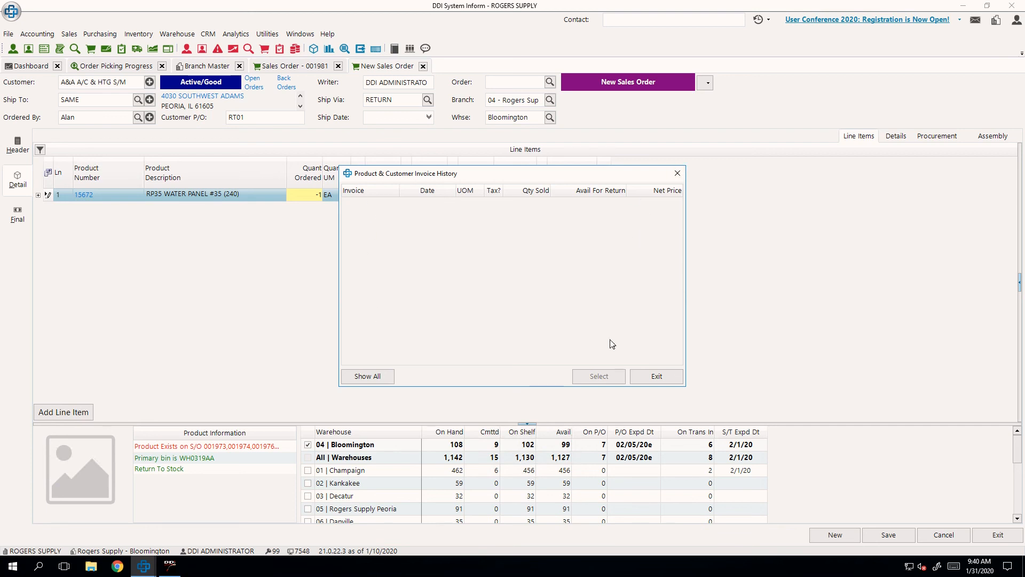
click(656, 377)
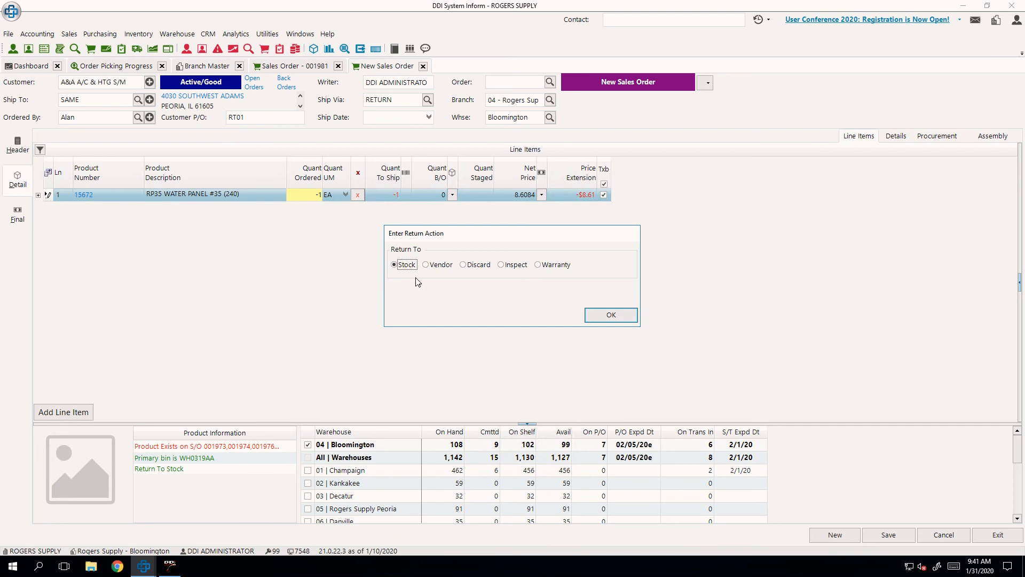
click(611, 315)
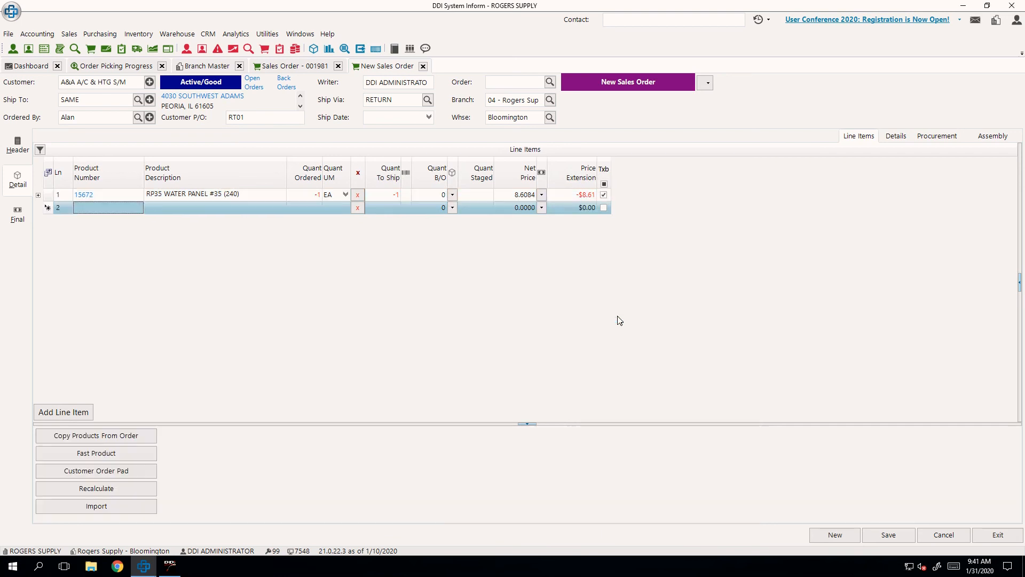
- Save the return order and create its invoice
click(898, 528)
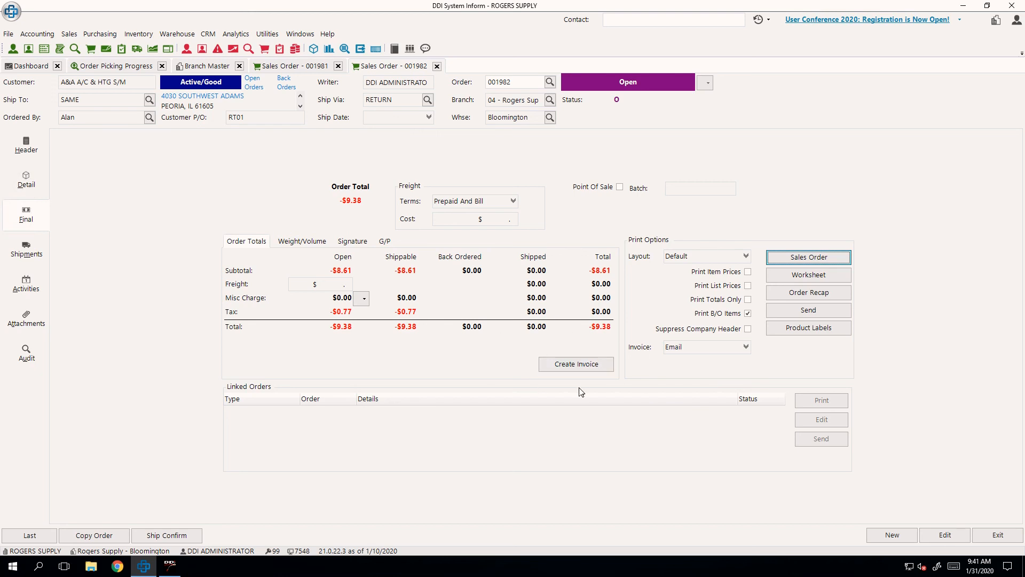
click(578, 370)
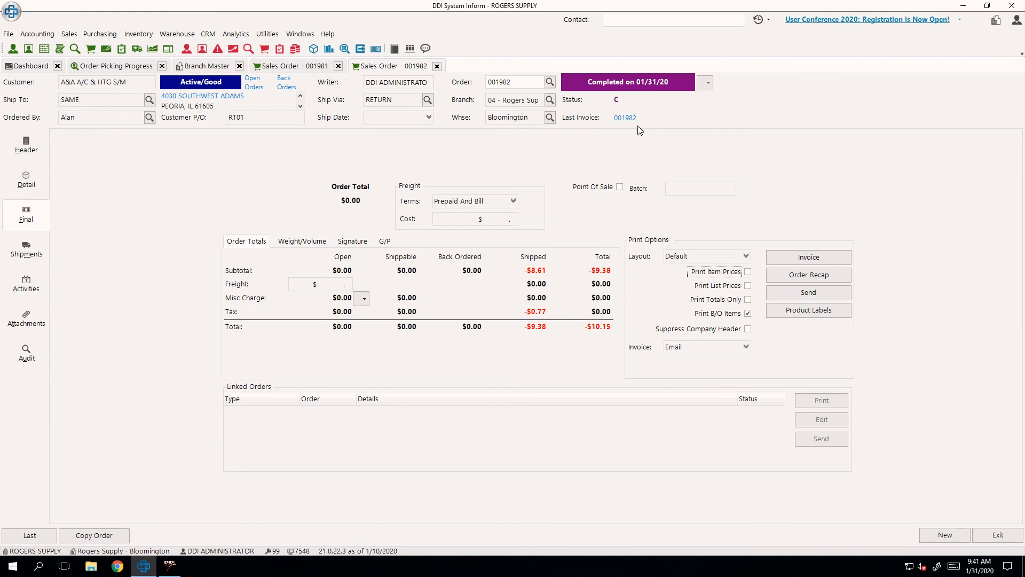
- Switch to AccuTerm, list the Put Back jobs and open the job for product 15672
click(170, 565)
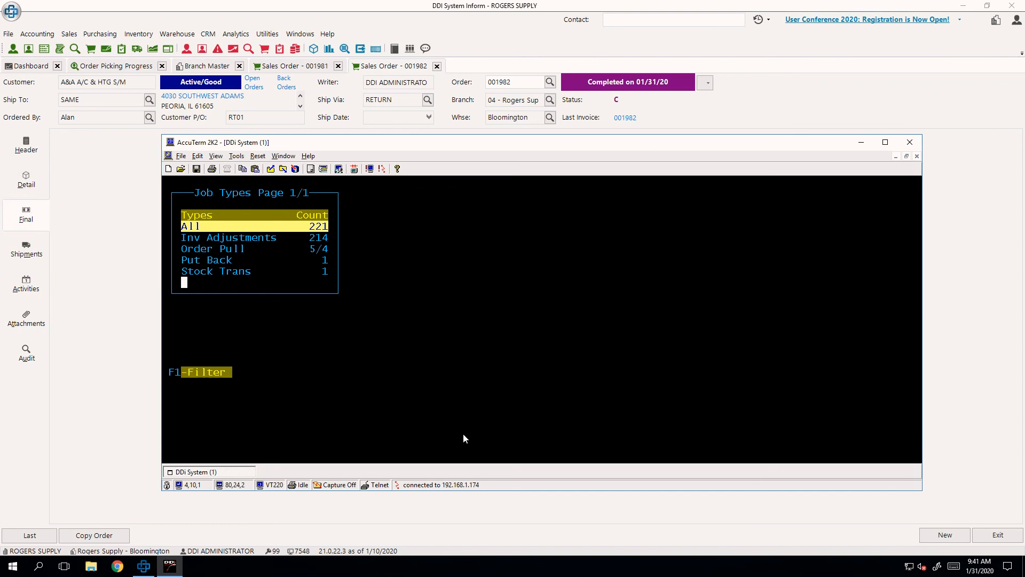
key(Up)
key(Up)
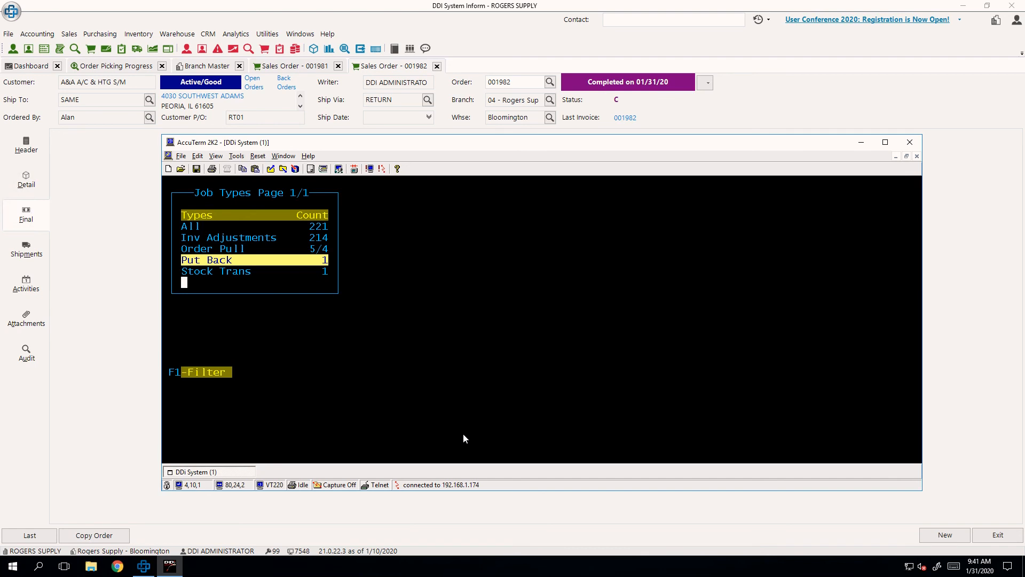
key(Return)
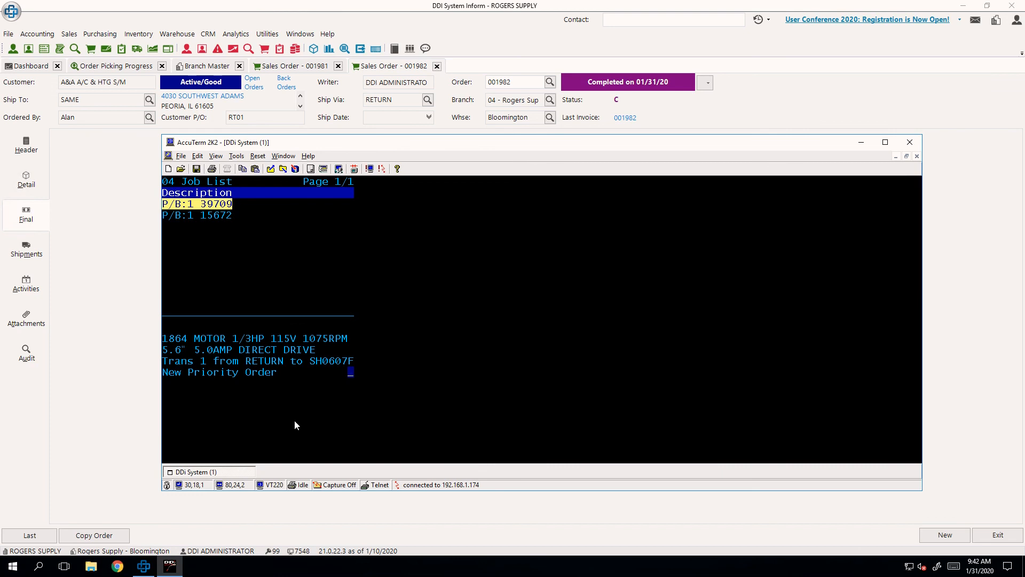
key(Down)
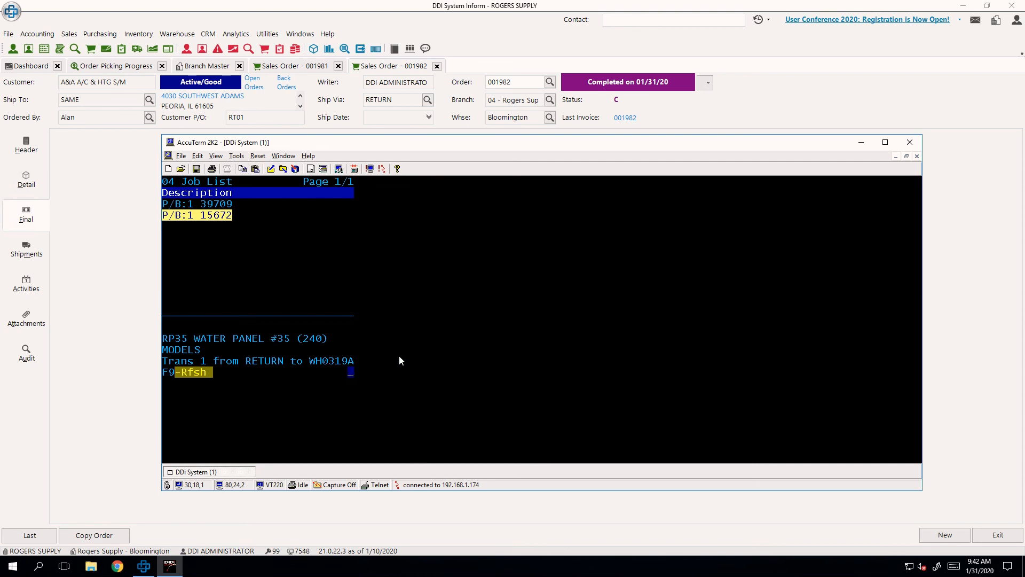
key(Return)
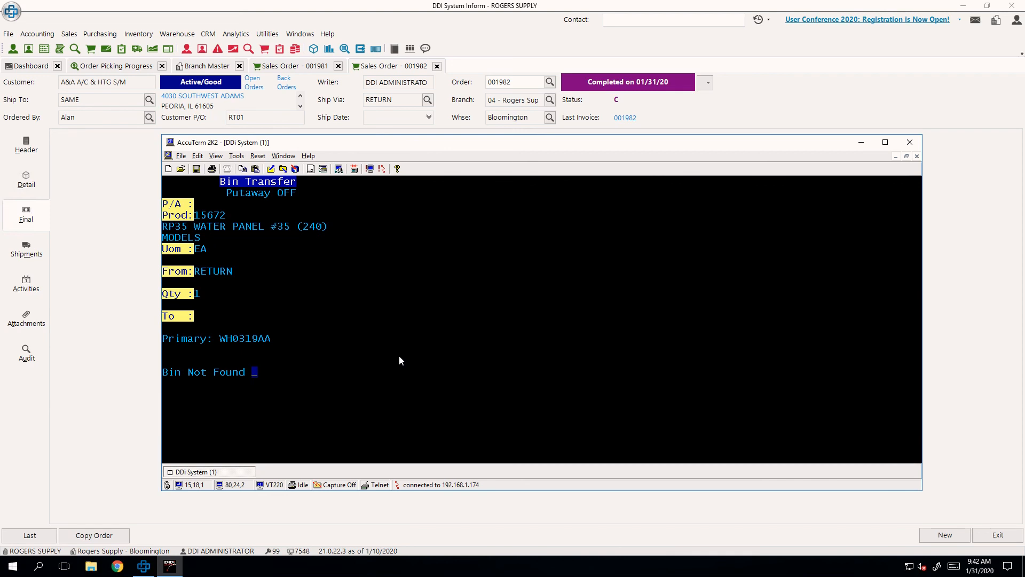
- Switch to Inform, create a bin location RETURN with description RETURN in warehouse 04, and close the Bin Location Master
click(177, 35)
click(177, 34)
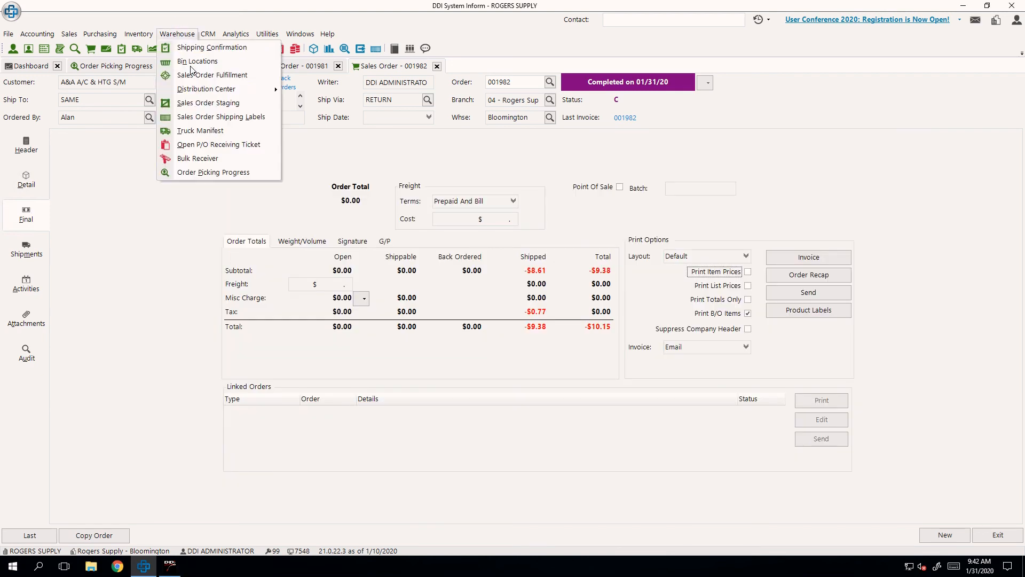
click(195, 76)
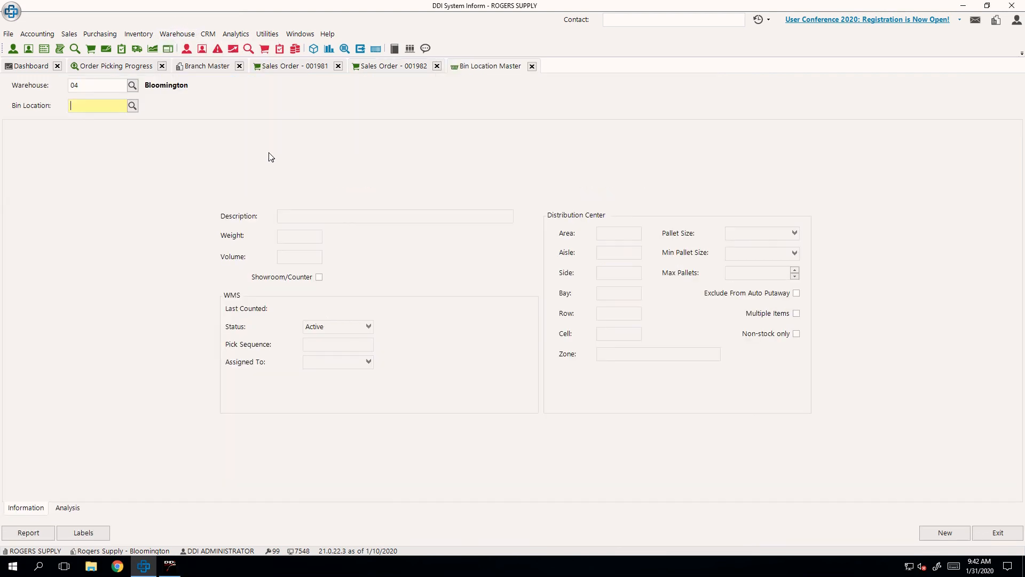
click(935, 537)
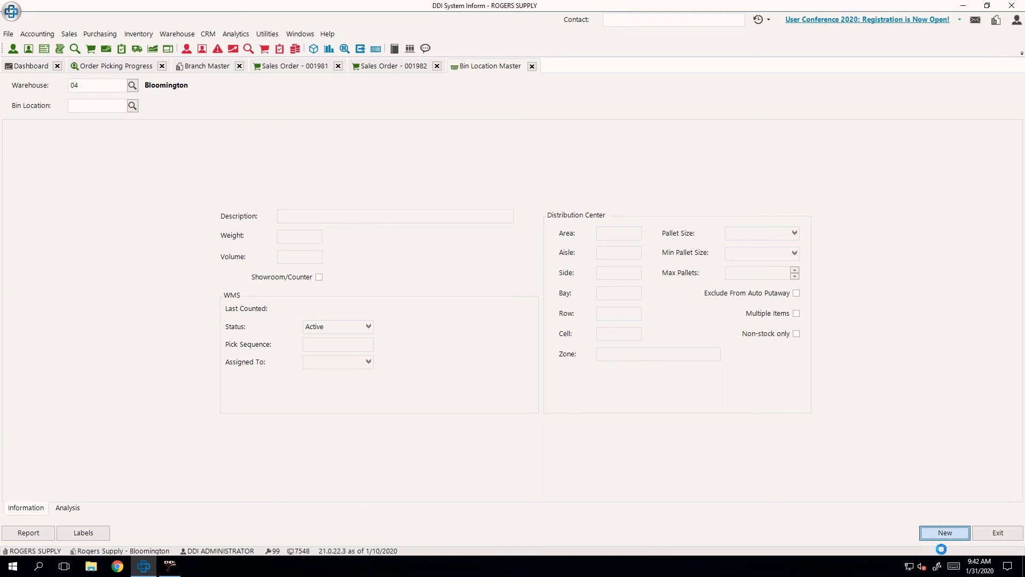
text(RETURN)
key(Tab)
text(RETURN)
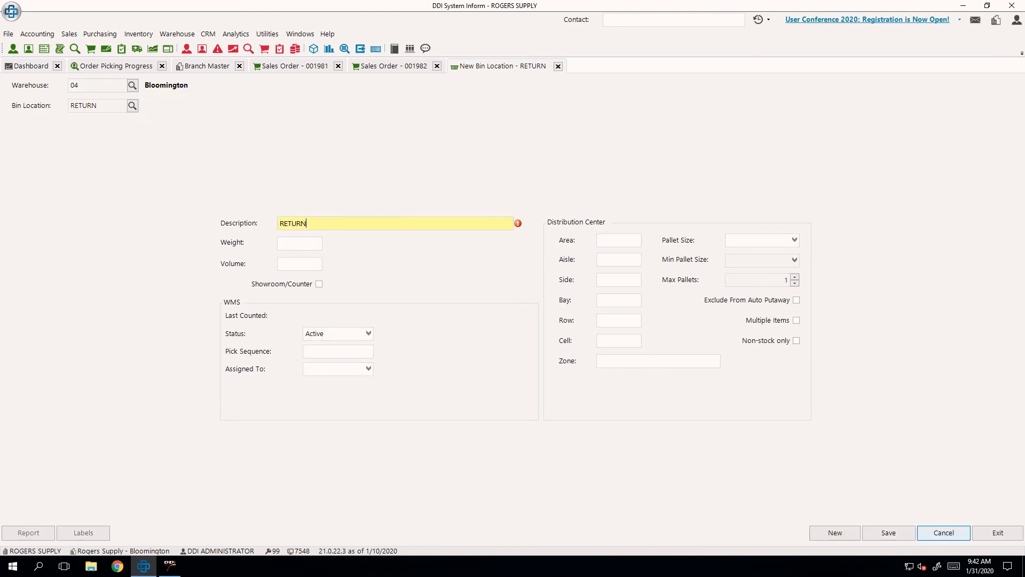
key(Tab)
click(888, 532)
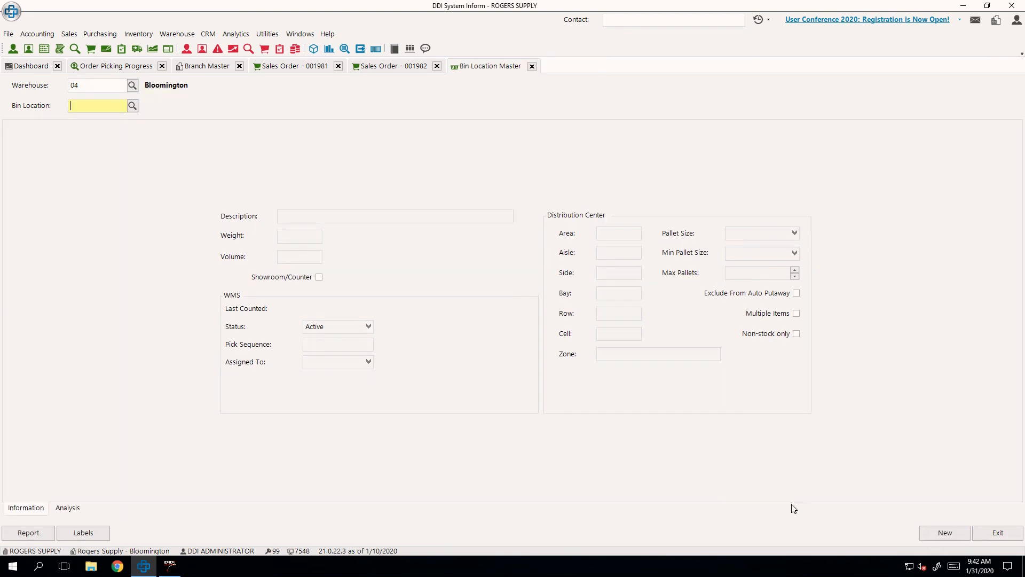
click(532, 65)
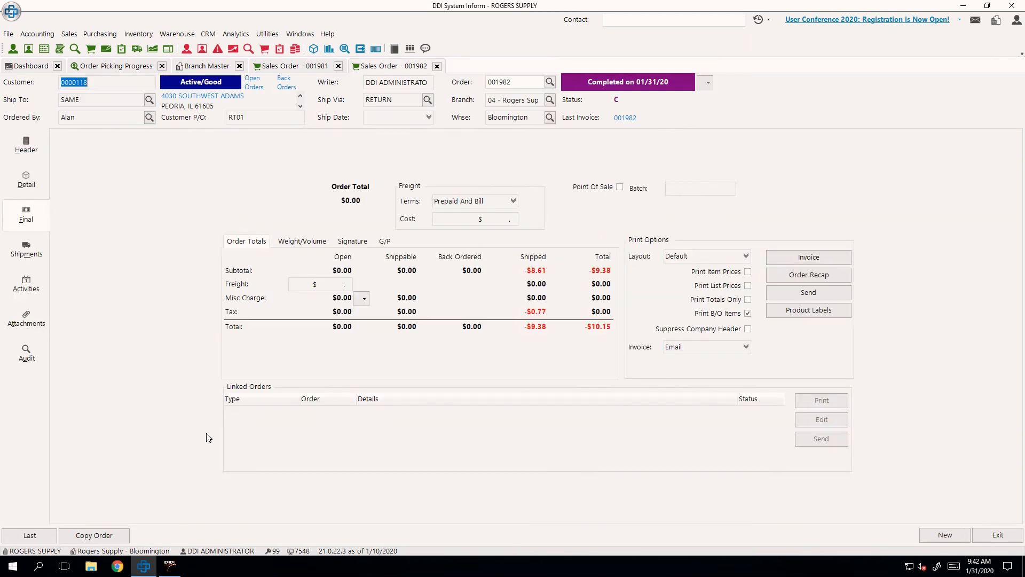
- Switch back to AccuTerm, leave the stalled bin transfer and reopen the put back job for product 15672
click(171, 567)
key(Escape)
key(Escape)
key(Escape)
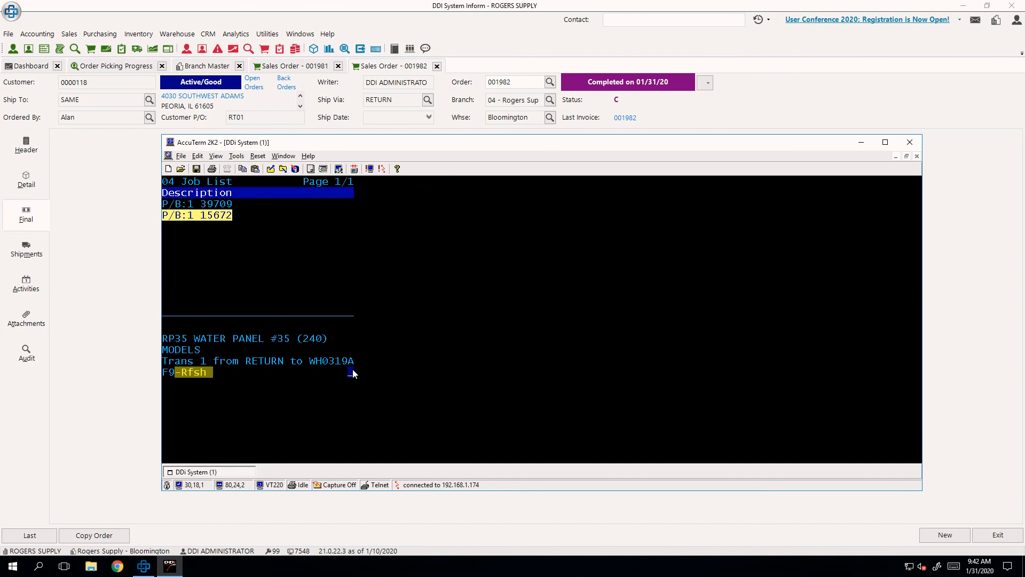
key(Return)
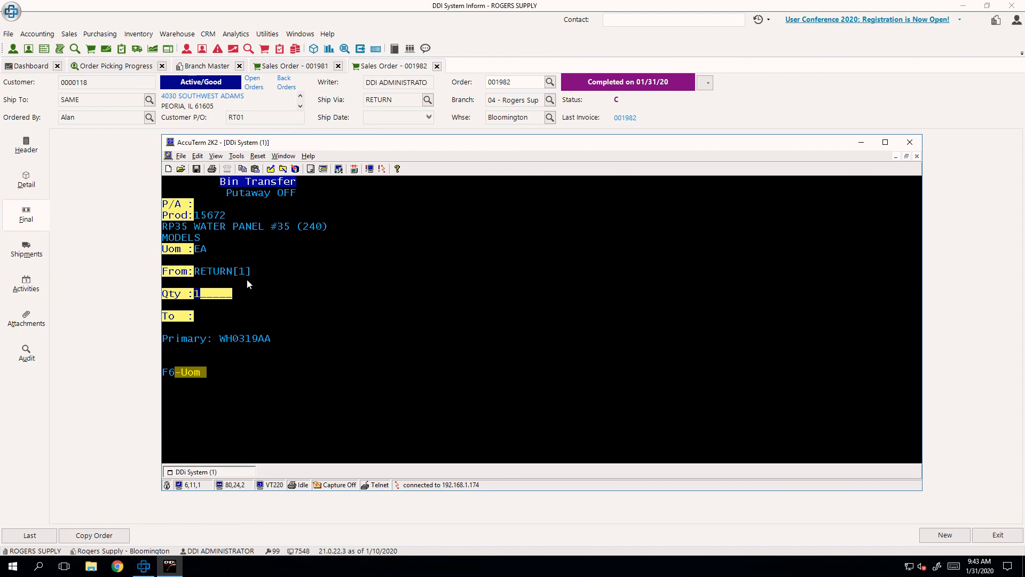
- Enter a transfer quantity of 1 for product 15672 and move on to the destination bin
text(9)
key(Return)
text(1)
key(Return)
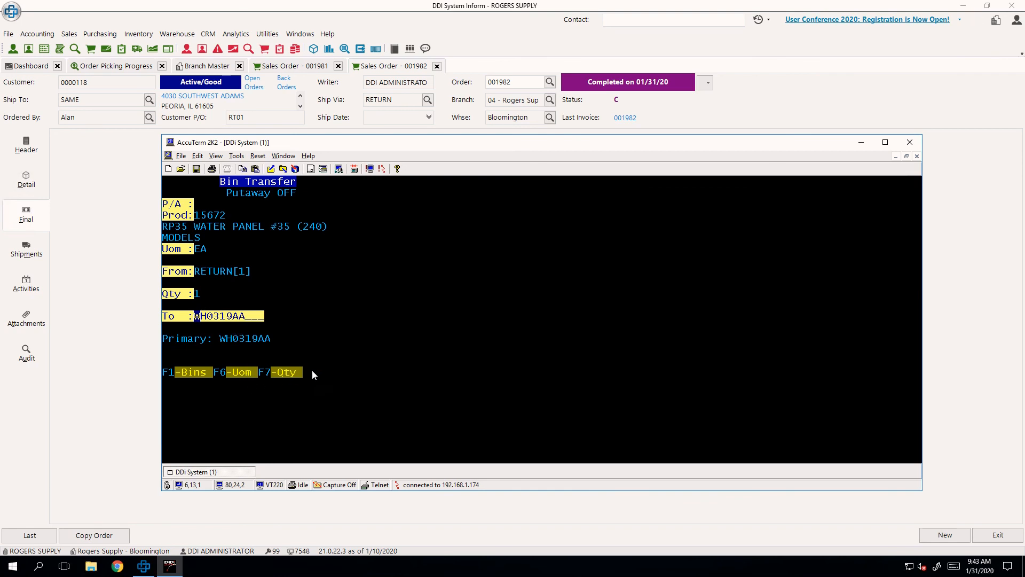
key(Up)
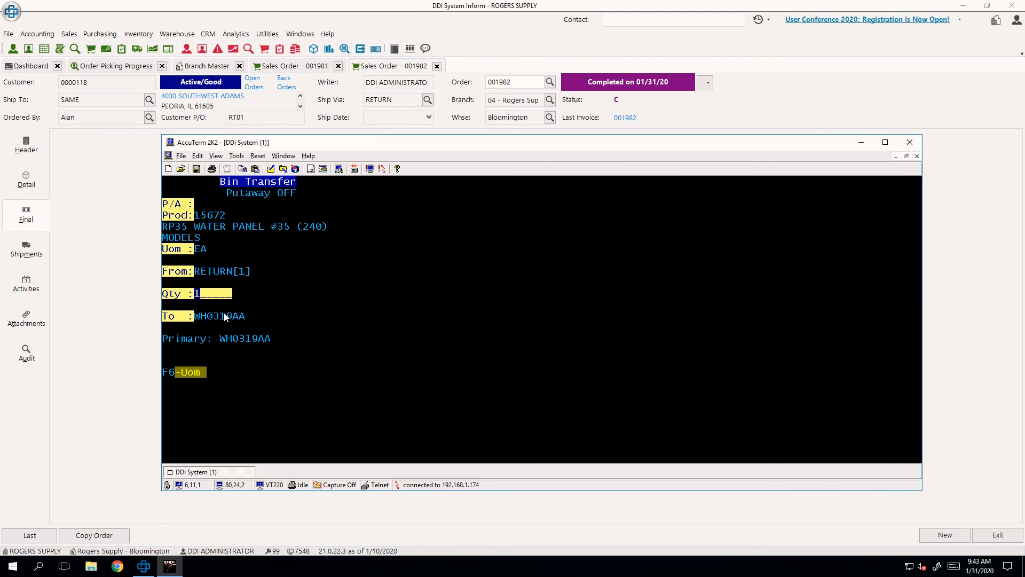
key(Return)
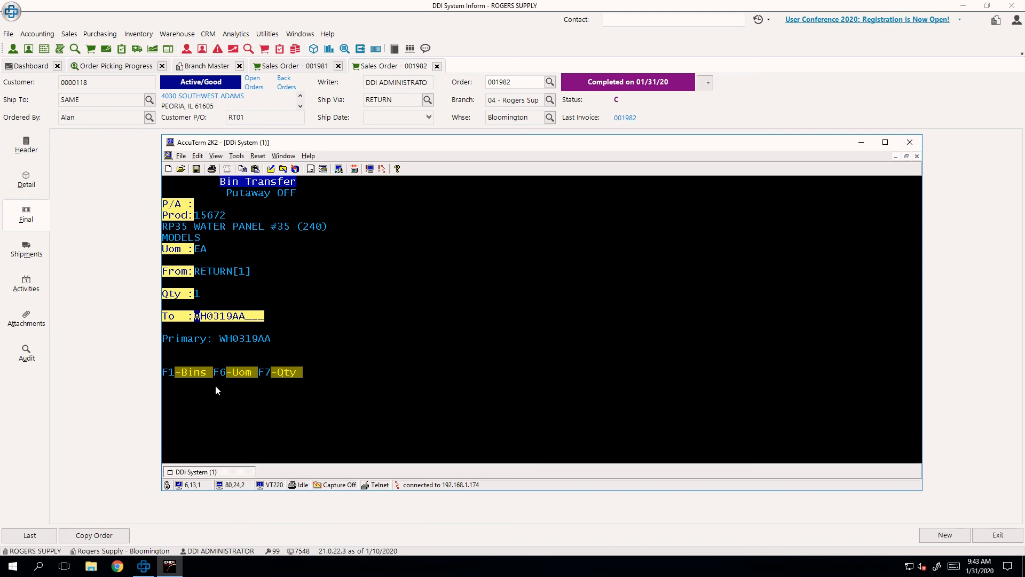
- Choose WH0319AA from the product's bin list as the destination and complete the transfer from RETURN
key(F1)
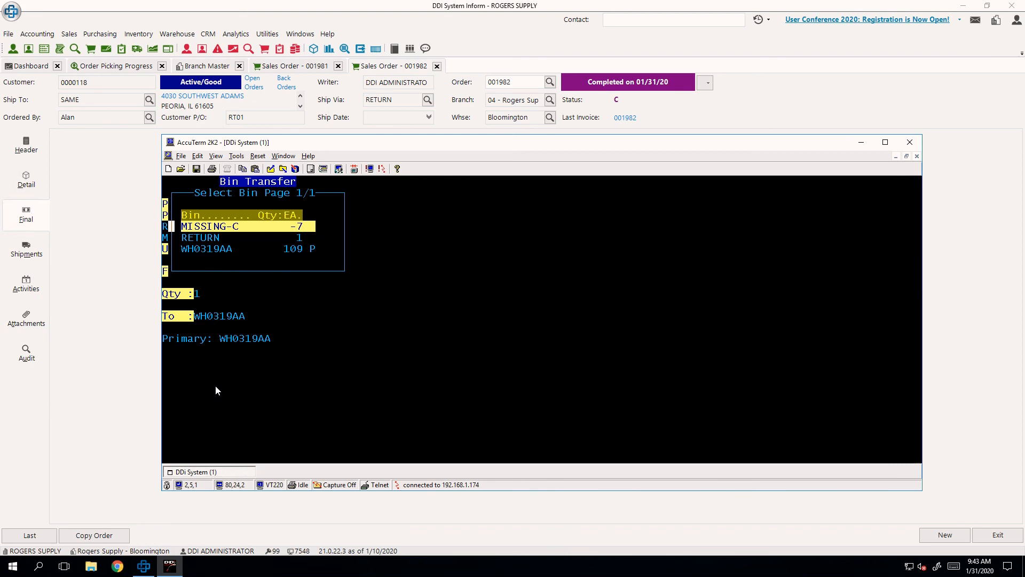
key(Down)
key(Down)
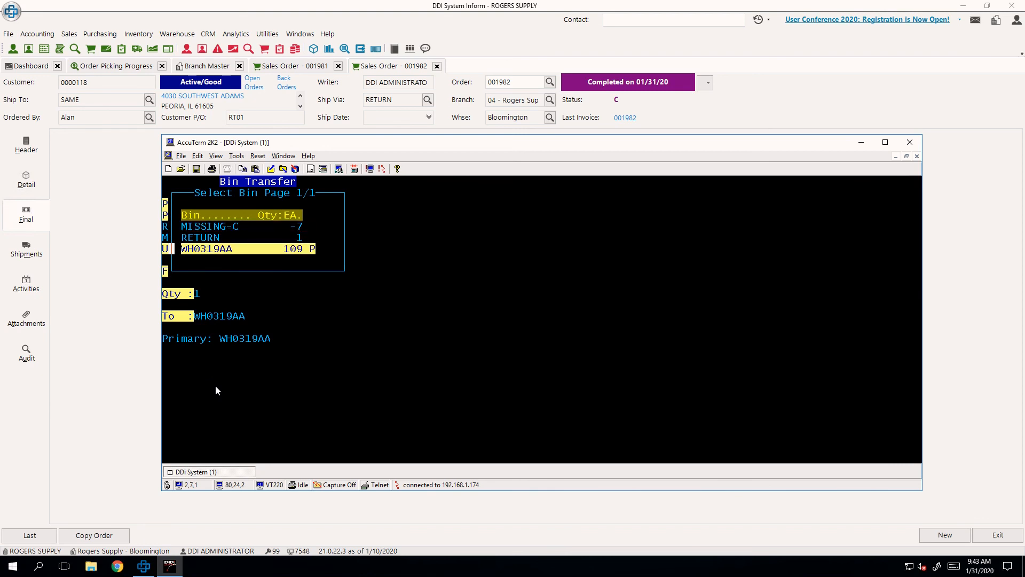
key(Up)
key(Up)
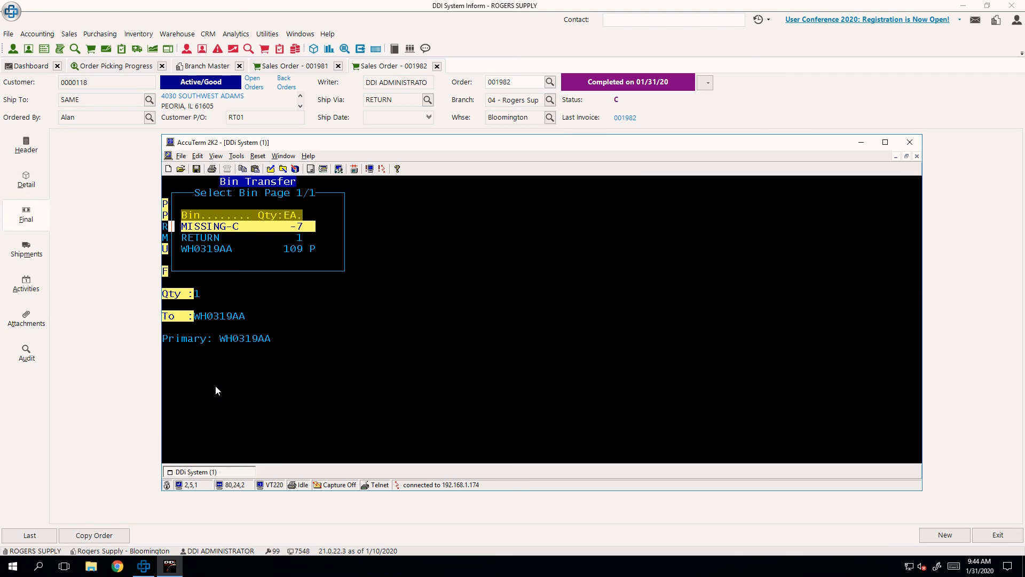
key(Down)
key(Down)
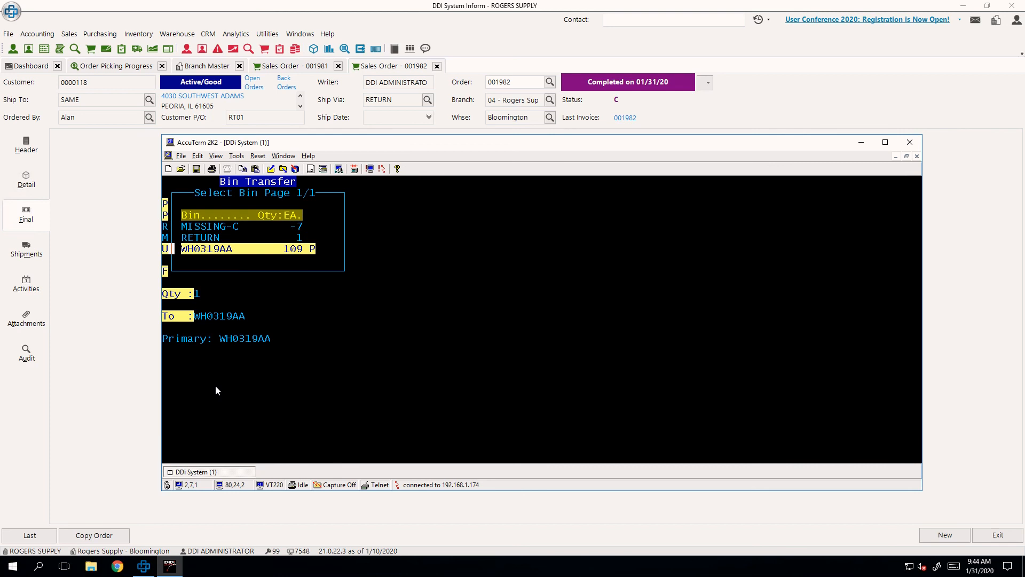
key(Return)
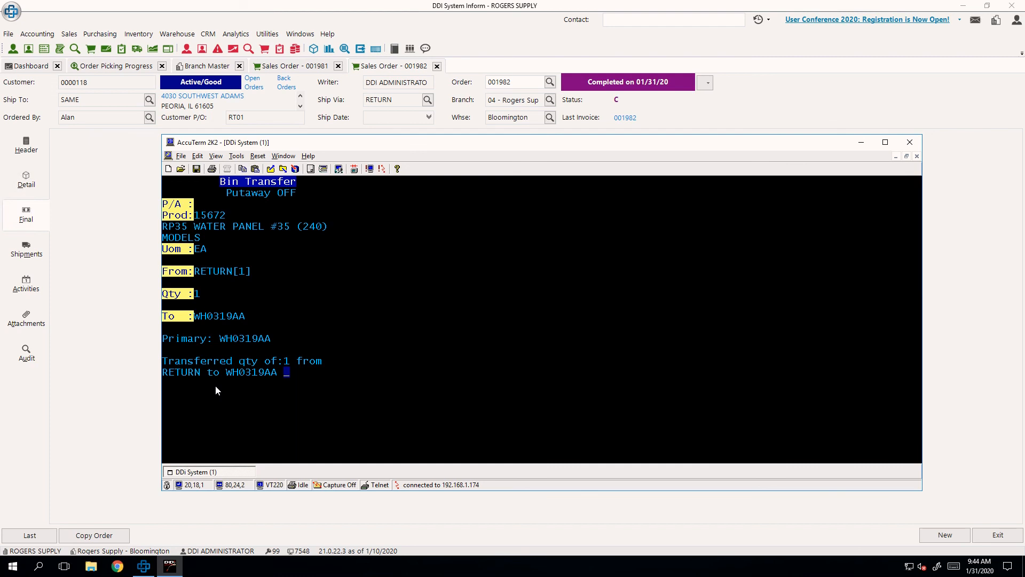
key(Return)
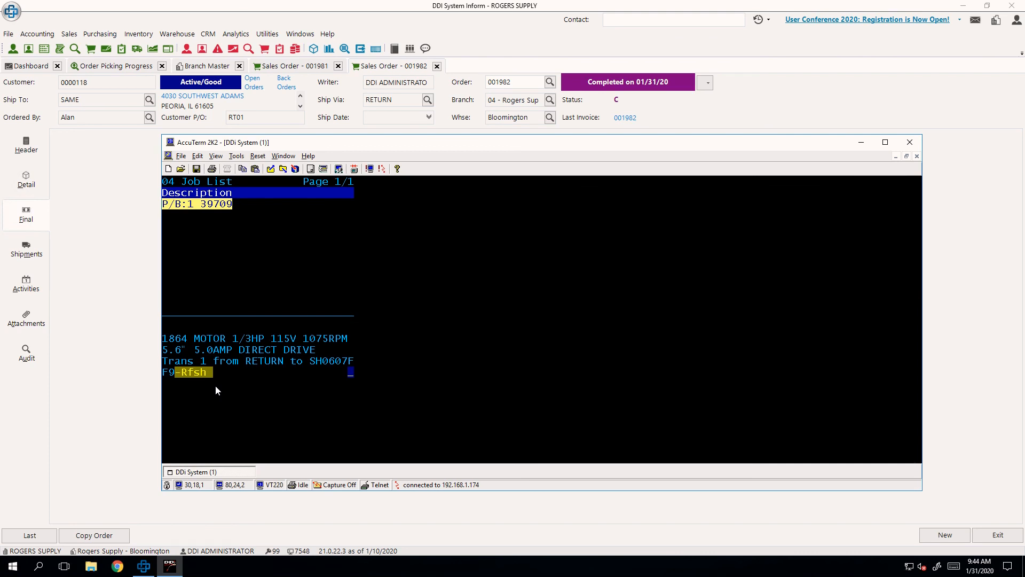
- Open the put back job for product 39709 and transfer quantity 1 from RETURN to bin SH0101AA
key(Return)
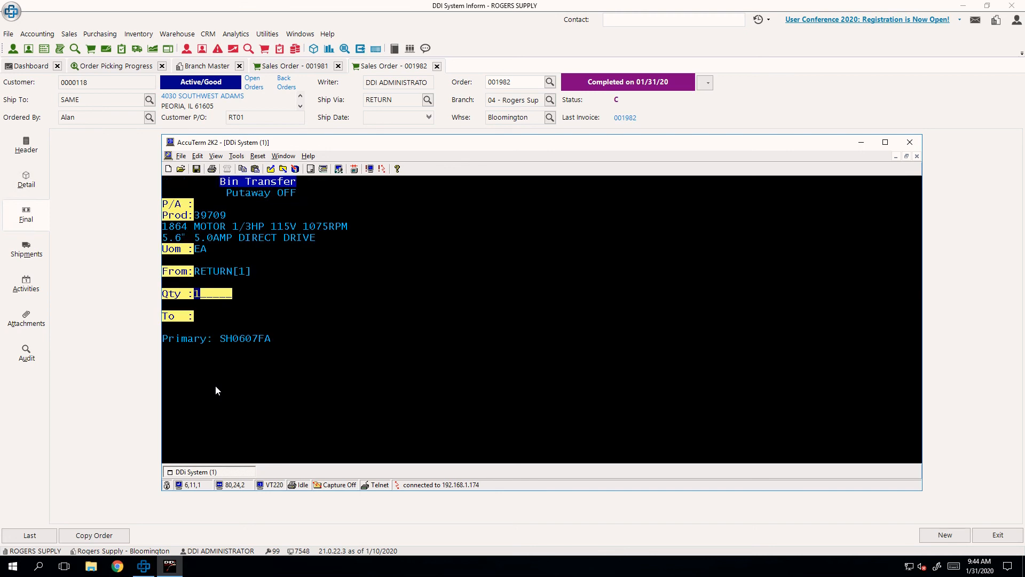
key(Return)
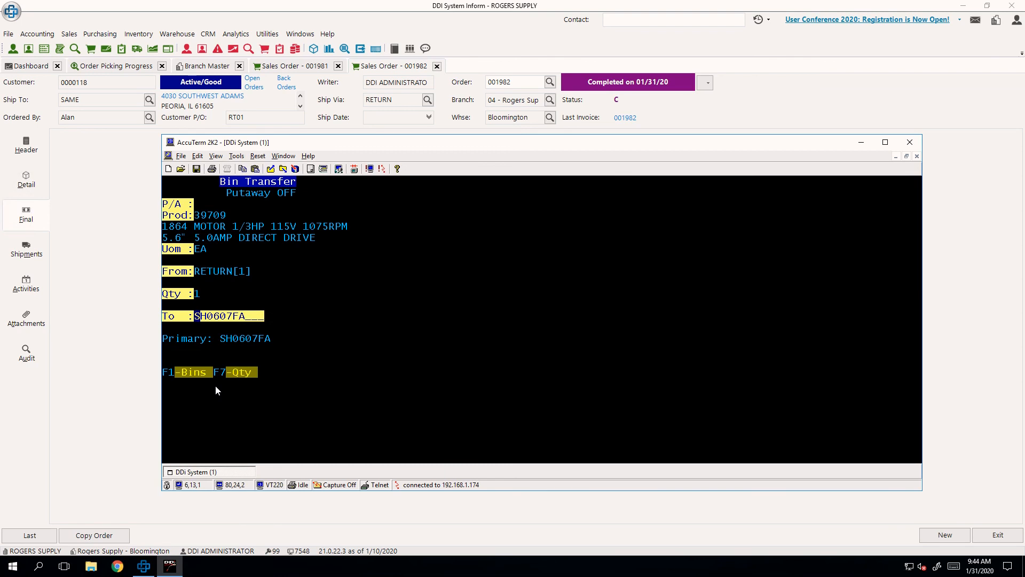
text(SH0101AA)
key(Return)
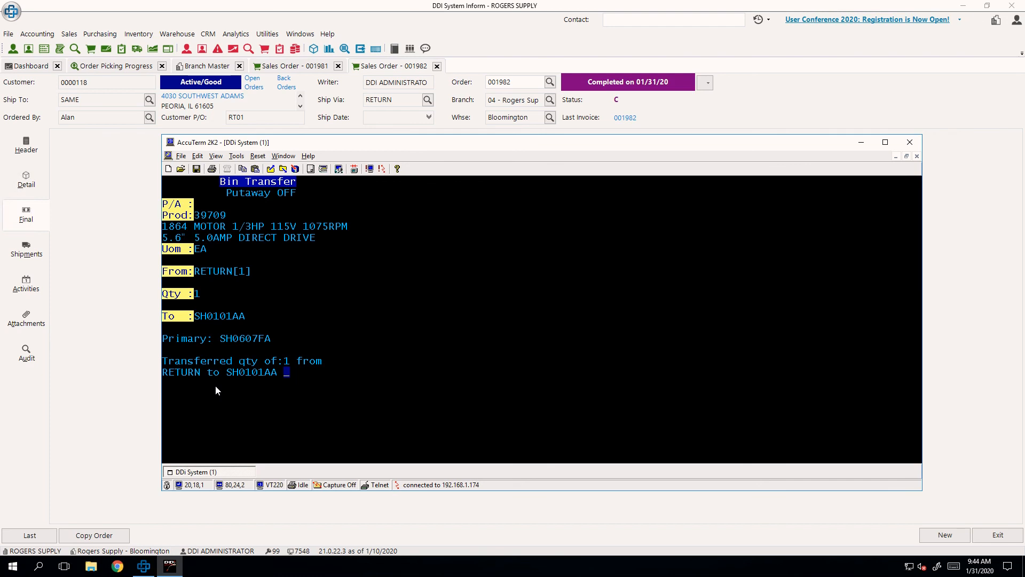
- Close out the completed bin transfer, switch to DDI System Inform and start a new sales order
key(Return)
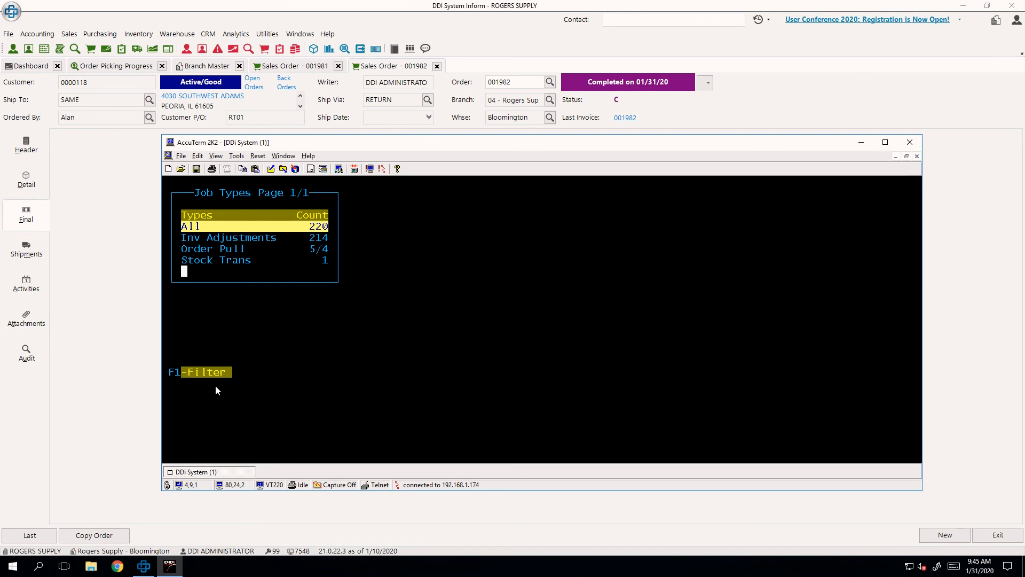
click(114, 310)
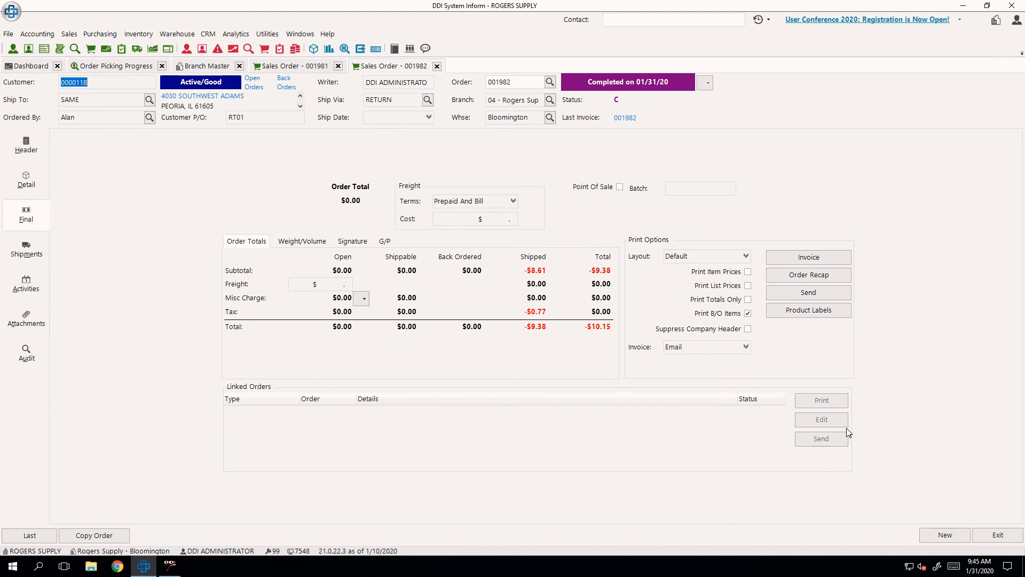
click(941, 534)
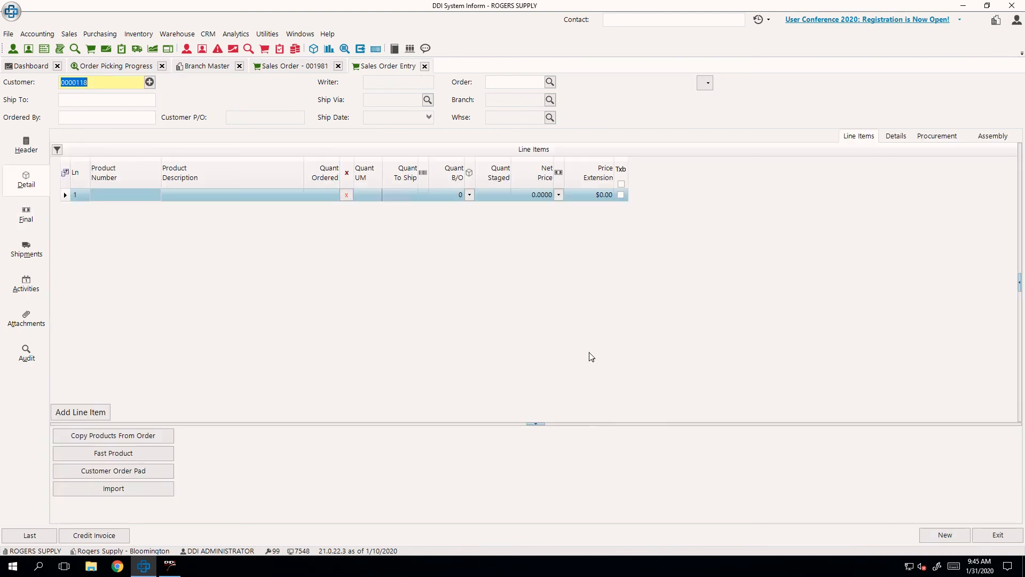
- Select A&A A/C & HTG S/M as the customer and enter the contact who placed the order
text(a7a)
key(BackSpace)
text(A&A)
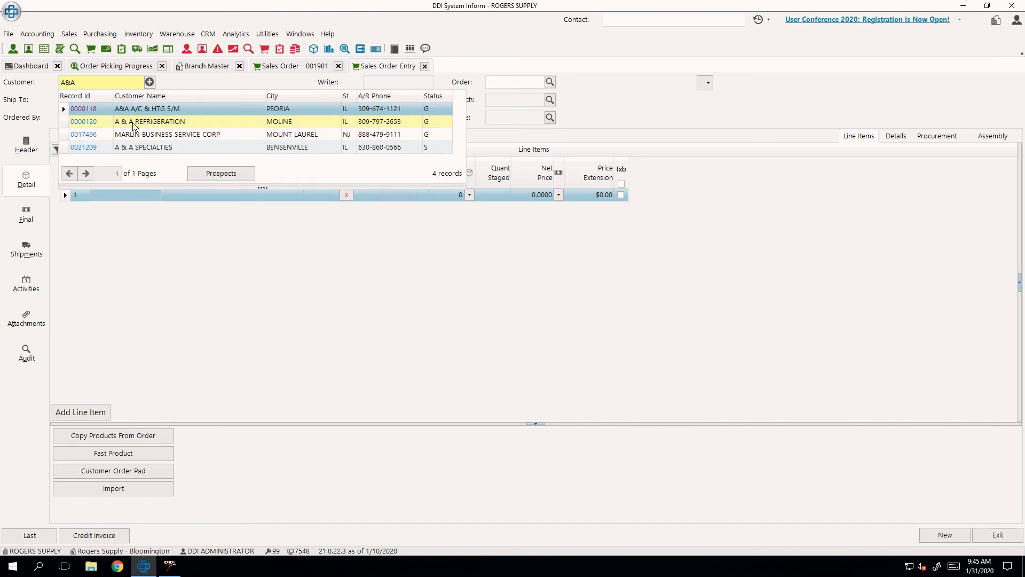
double_click(91, 108)
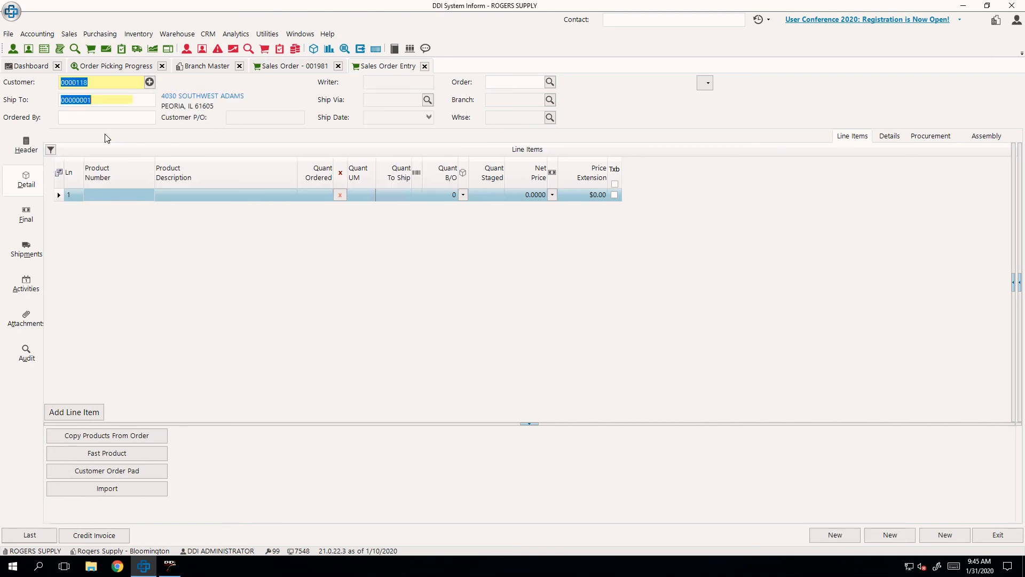
key(Tab)
text(ALAN)
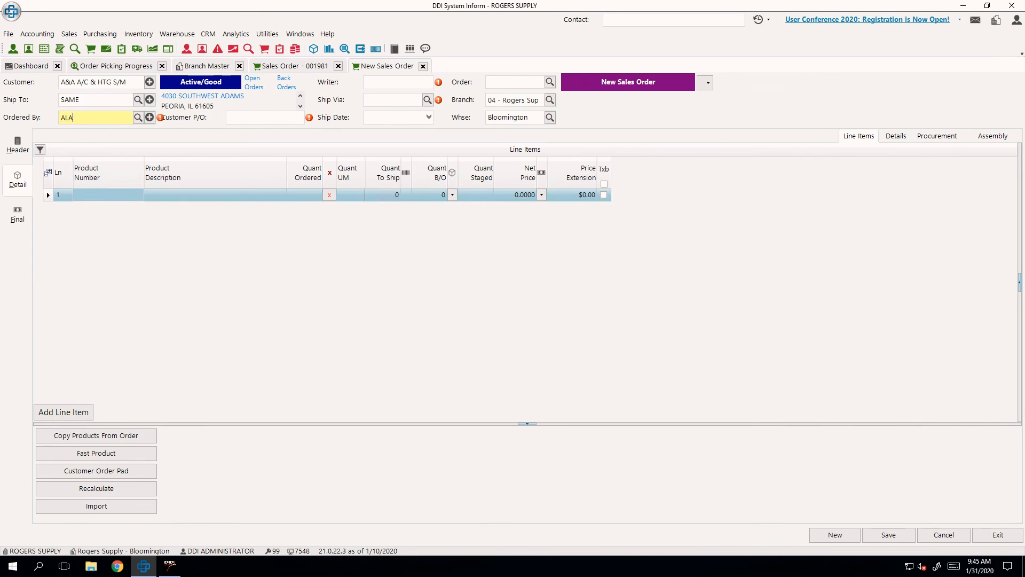
key(Tab)
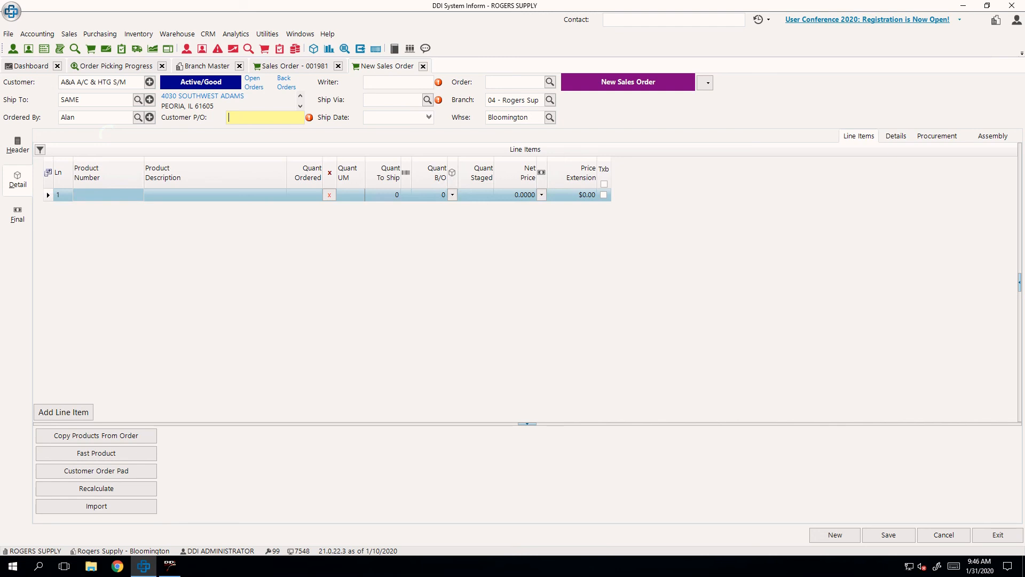
- Enter T99 as the customer P/O and fill in the writer's password
text(T99)
key(Tab)
text(****)
key(Tab)
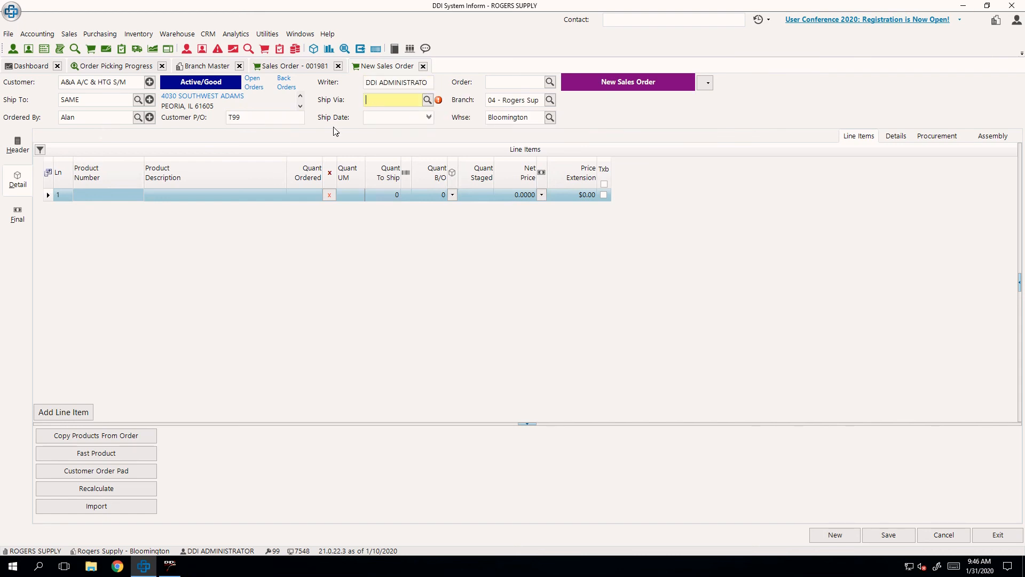
key(shift+Tab)
text(INSPECT)
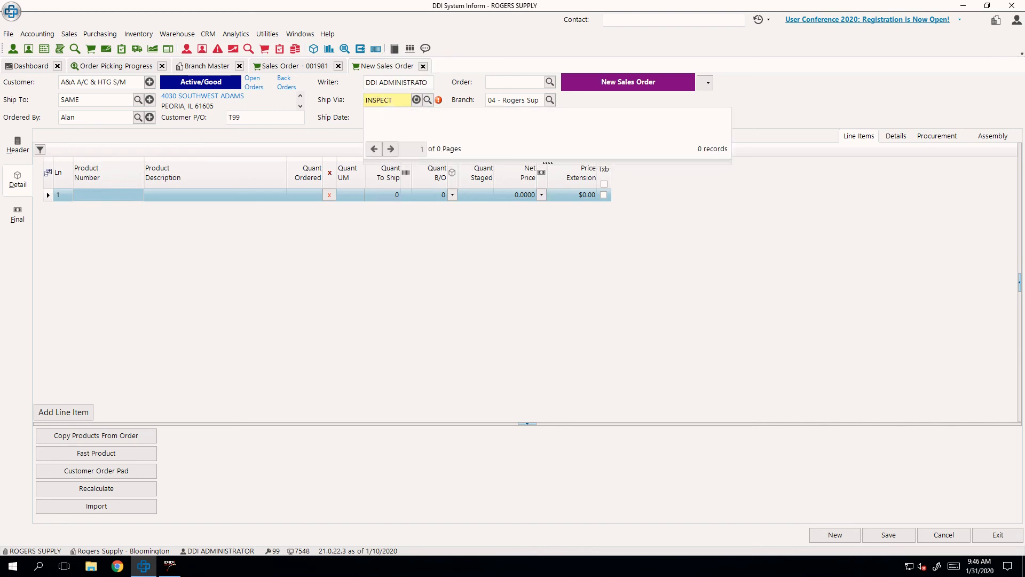
- Set the ship via method to RETURN and add product 15672 with an ordered quantity of -1
drag(395, 101, 285, 110)
text(RETURN)
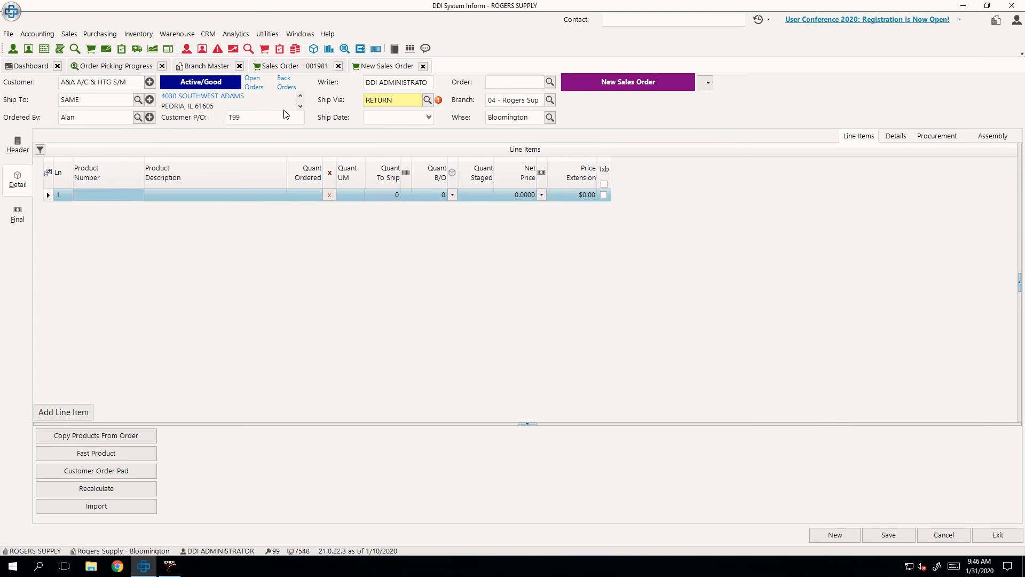
click(131, 193)
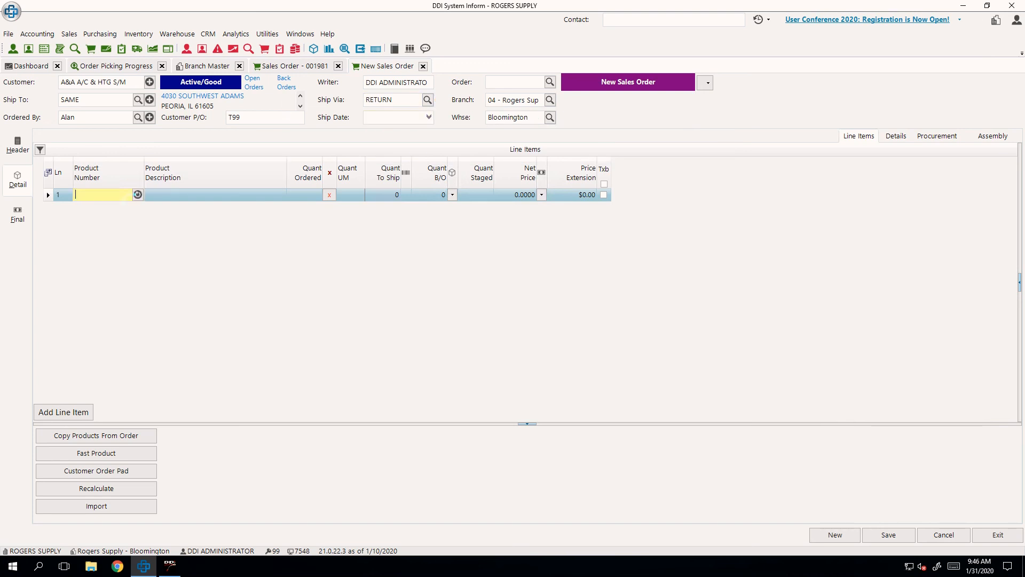
text(15672)
key(Tab)
text(-1)
key(Tab)
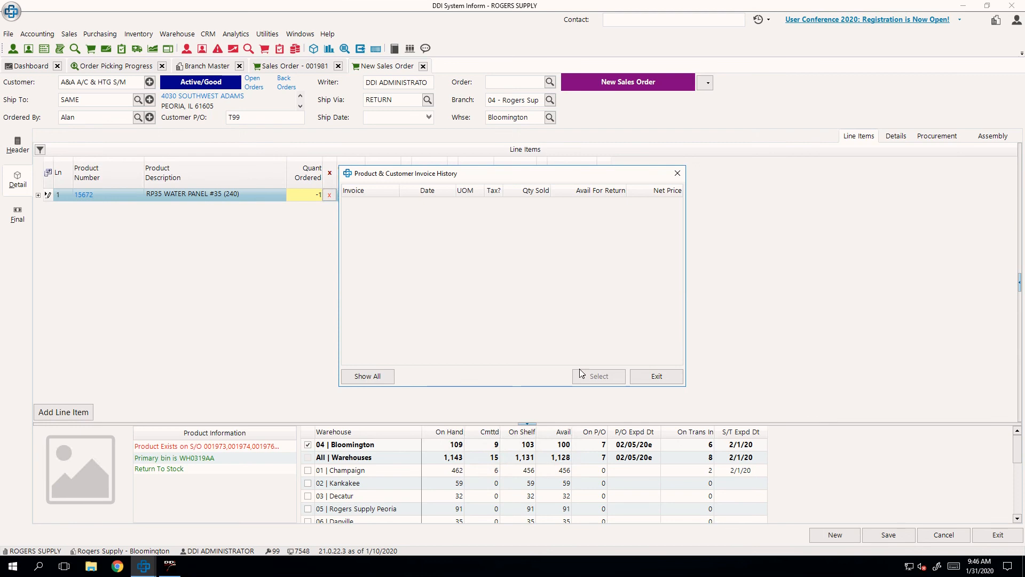
- Skip the invoice history, set the return action for product 15672 to Inspect and save the order
click(652, 377)
click(501, 265)
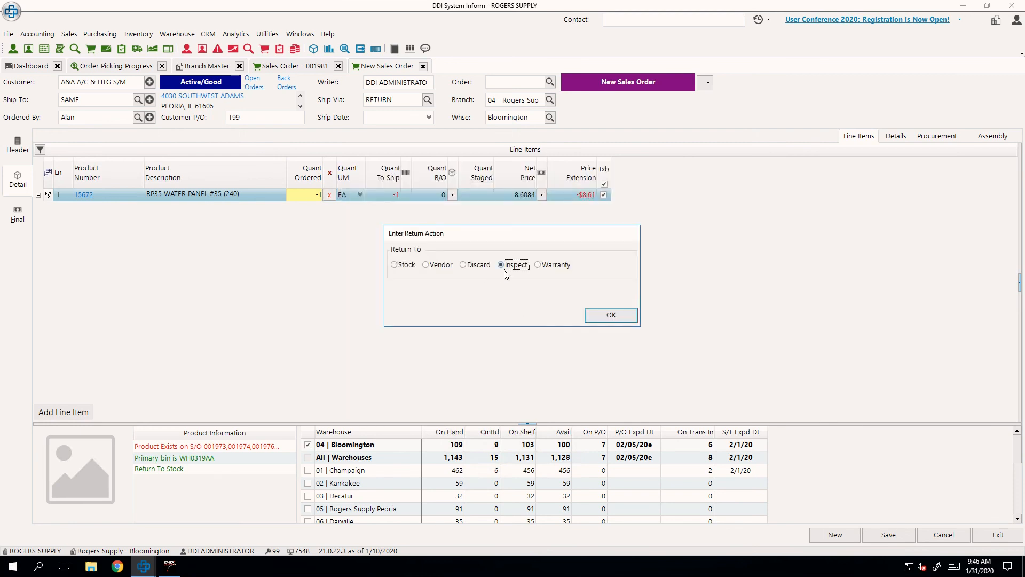
click(587, 314)
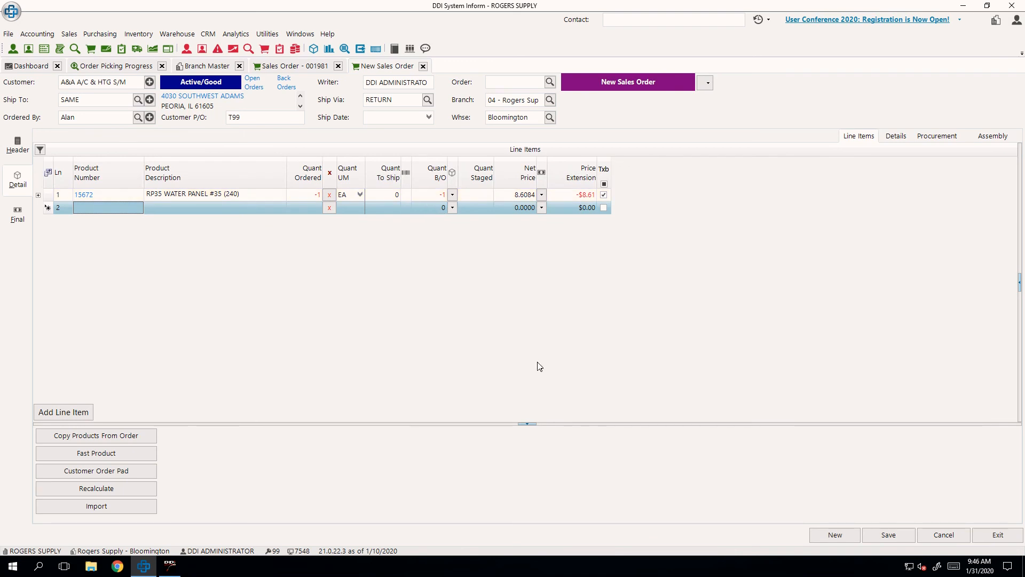
click(888, 534)
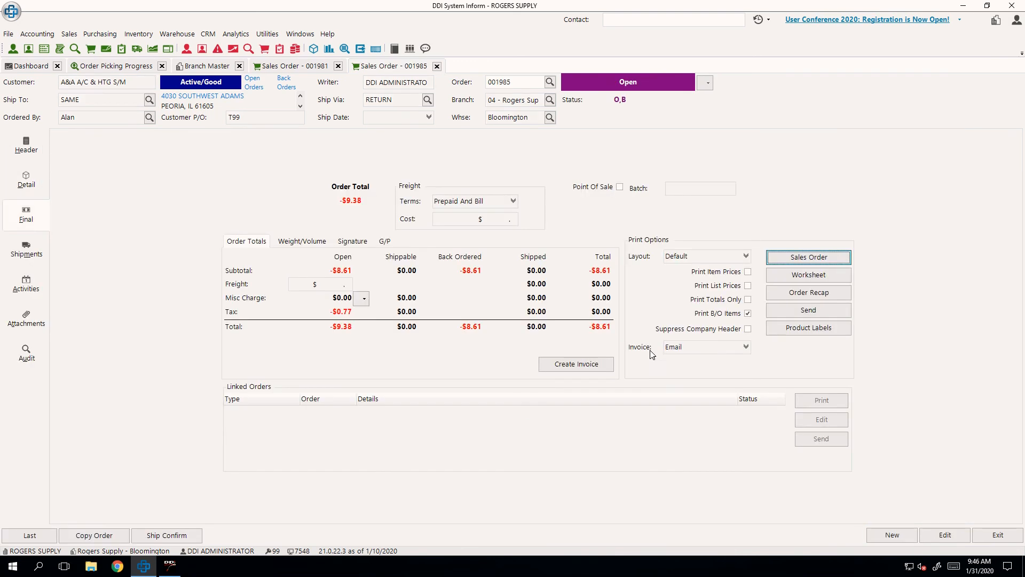
- Edit the saved order, change the return authorization of product 15672 to Stock and save it again
click(28, 183)
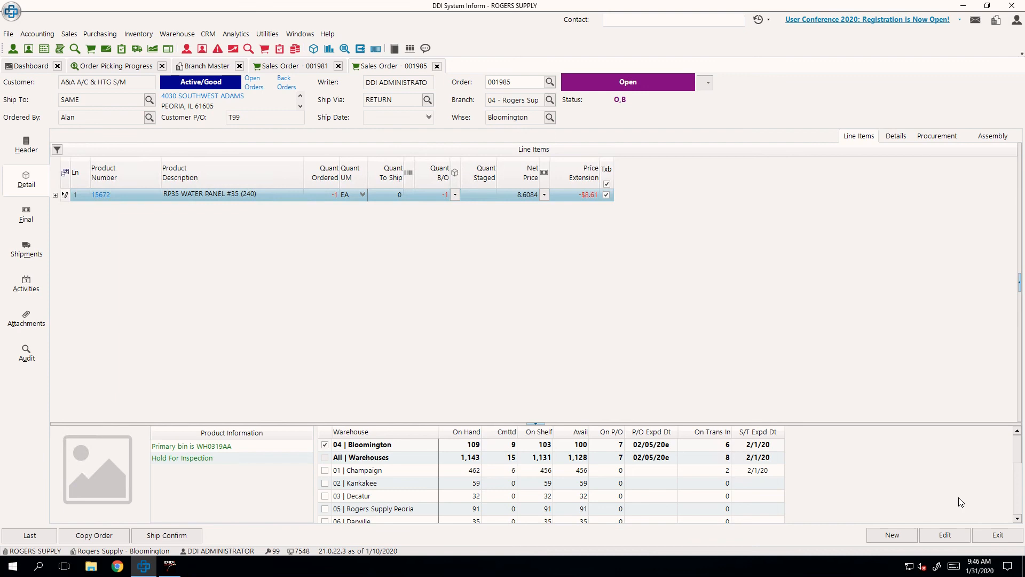
click(945, 534)
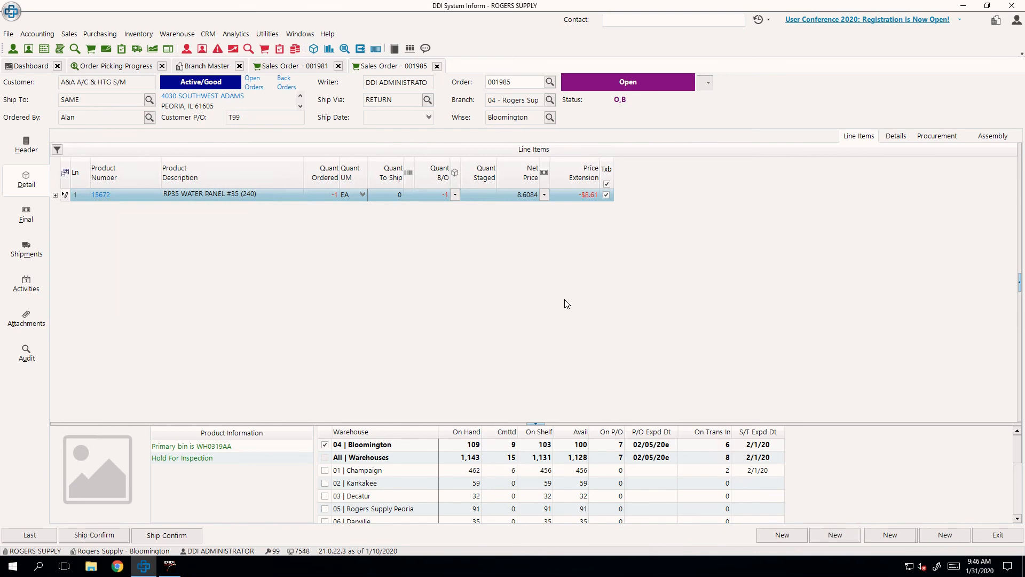
right_click(297, 197)
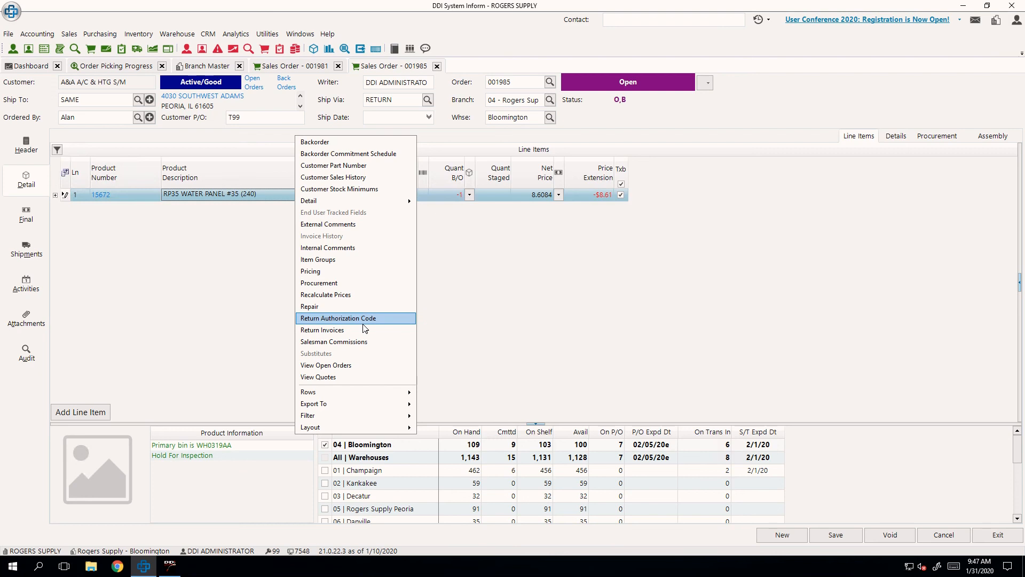
click(363, 322)
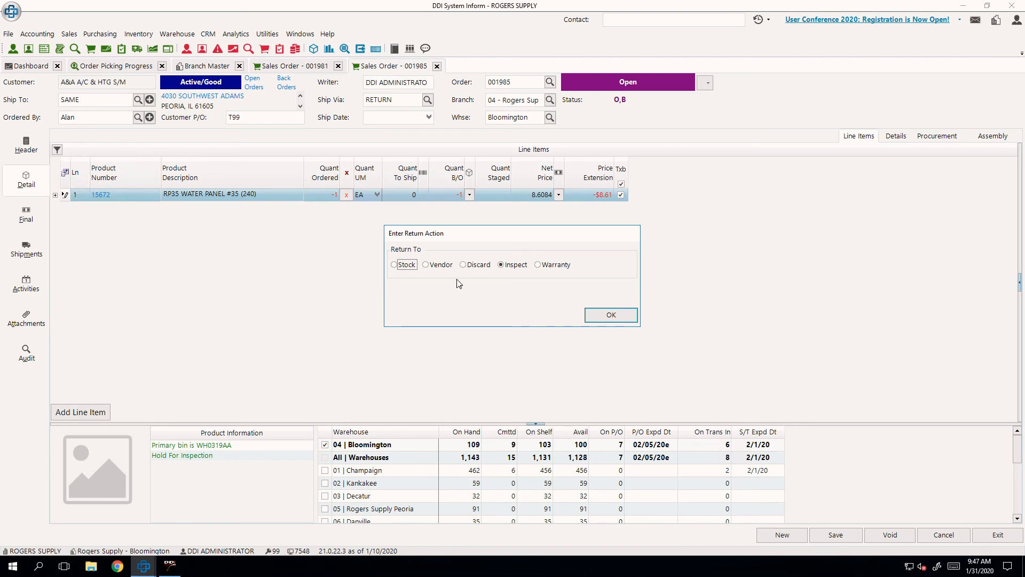
click(407, 264)
click(428, 265)
click(478, 266)
click(551, 267)
click(411, 267)
click(614, 315)
click(859, 540)
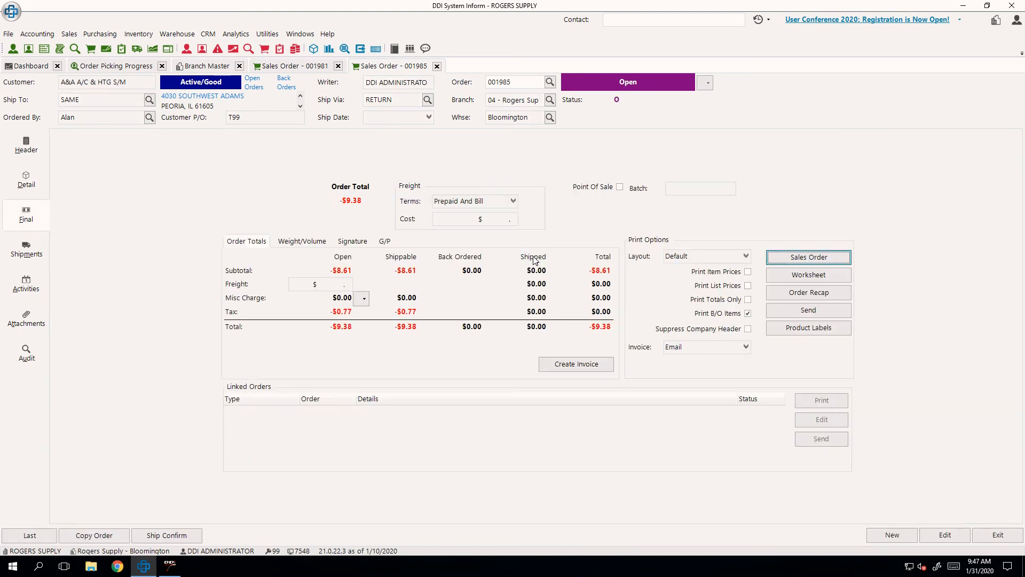
- Close the return order, refresh the branch 04 order picking progress and restrict it to incomplete orders
click(437, 67)
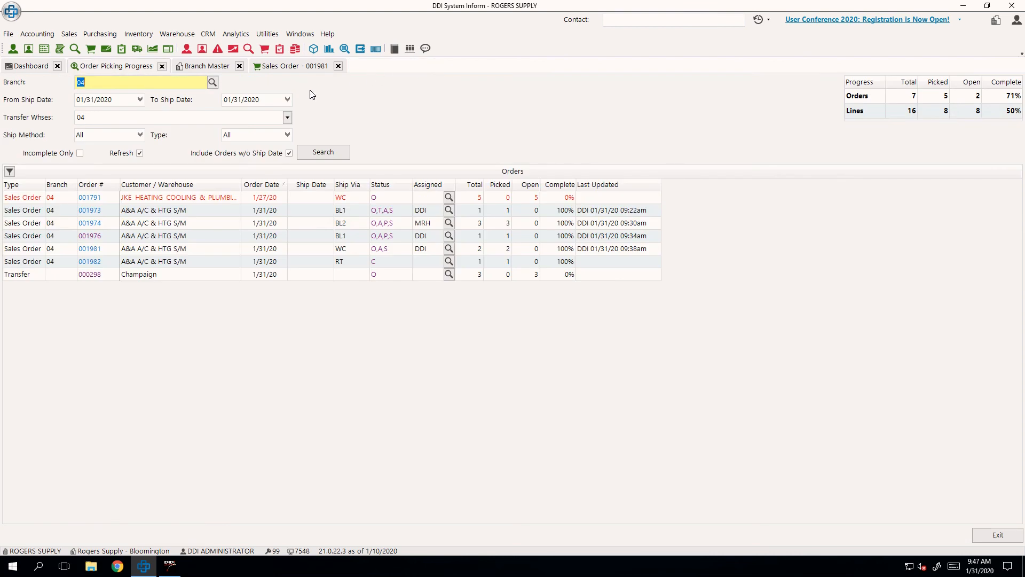
click(323, 153)
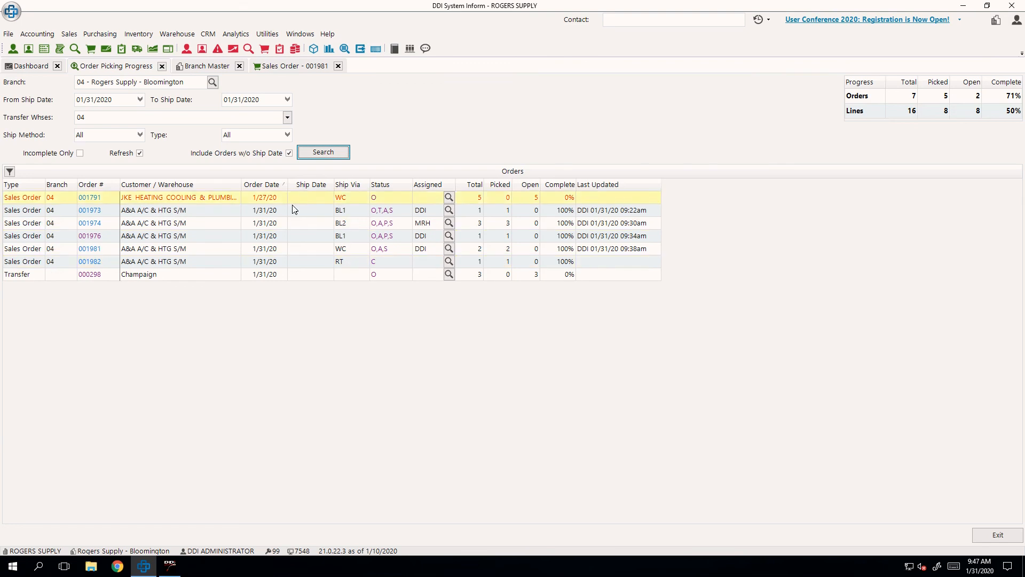
click(80, 154)
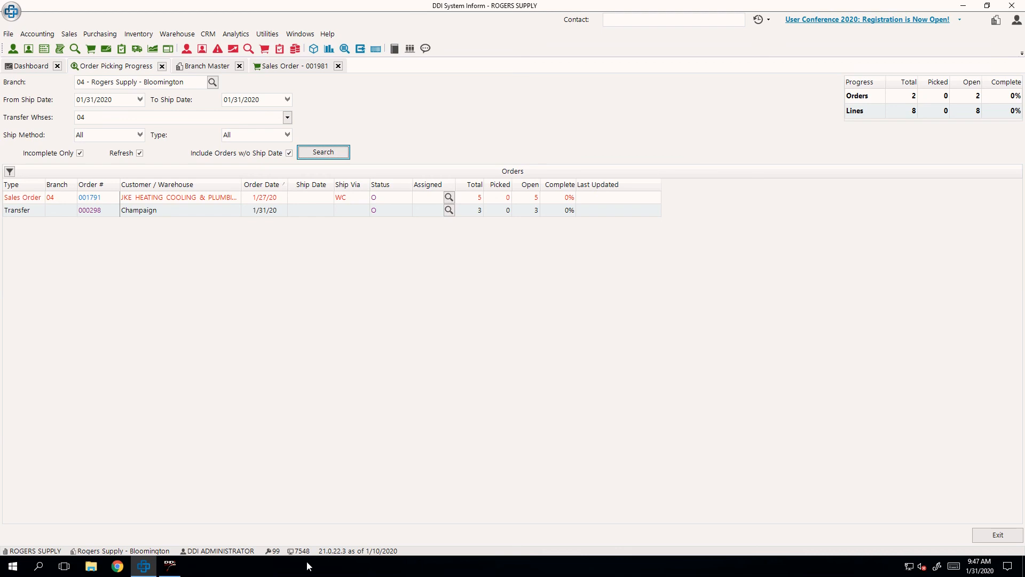
- Switch to AccuTerm, leave the job types for Bulk Receiver and create a new receiver, dismissing any notification
click(180, 570)
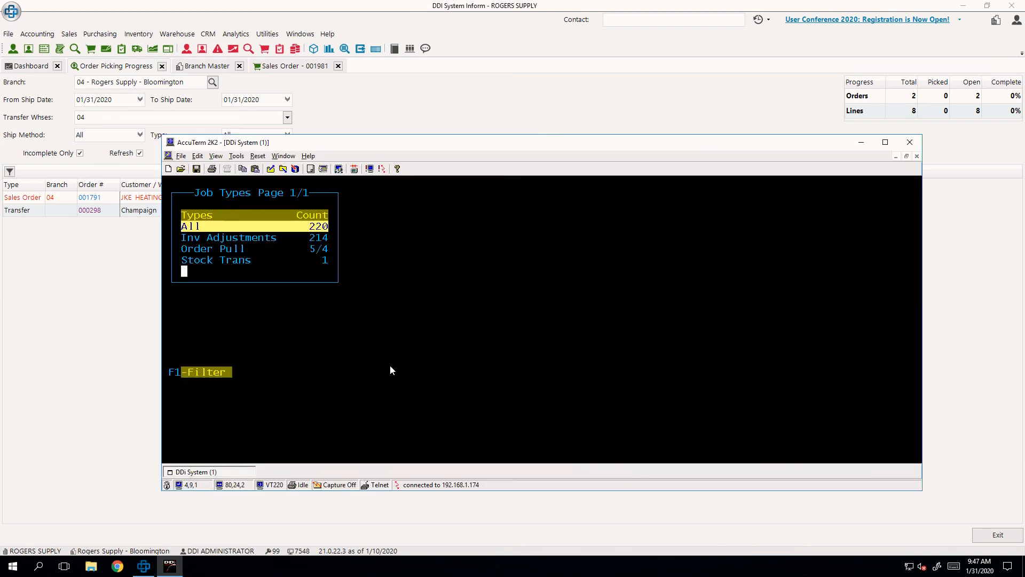
key(Escape)
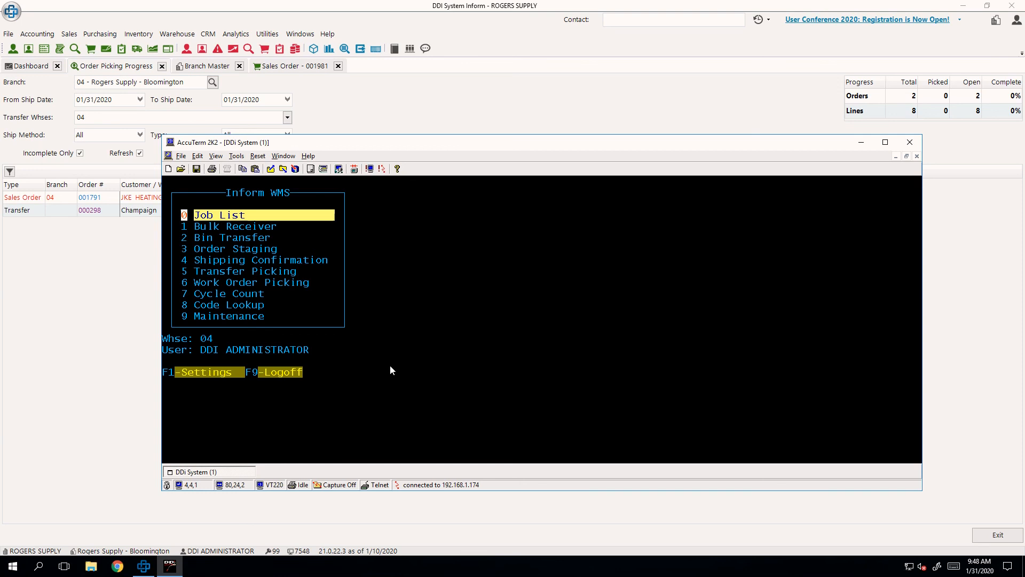
key(Down)
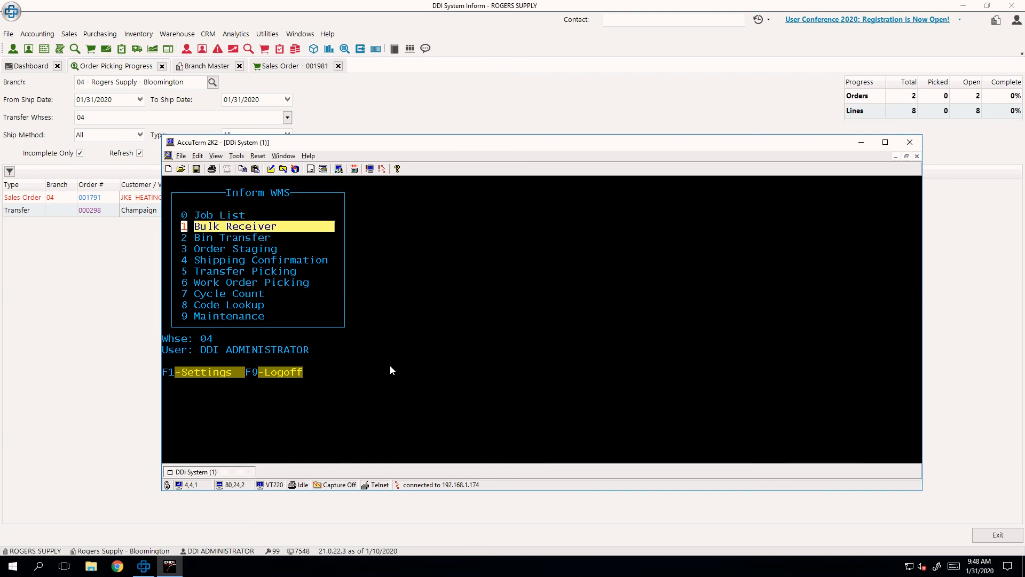
key(Up)
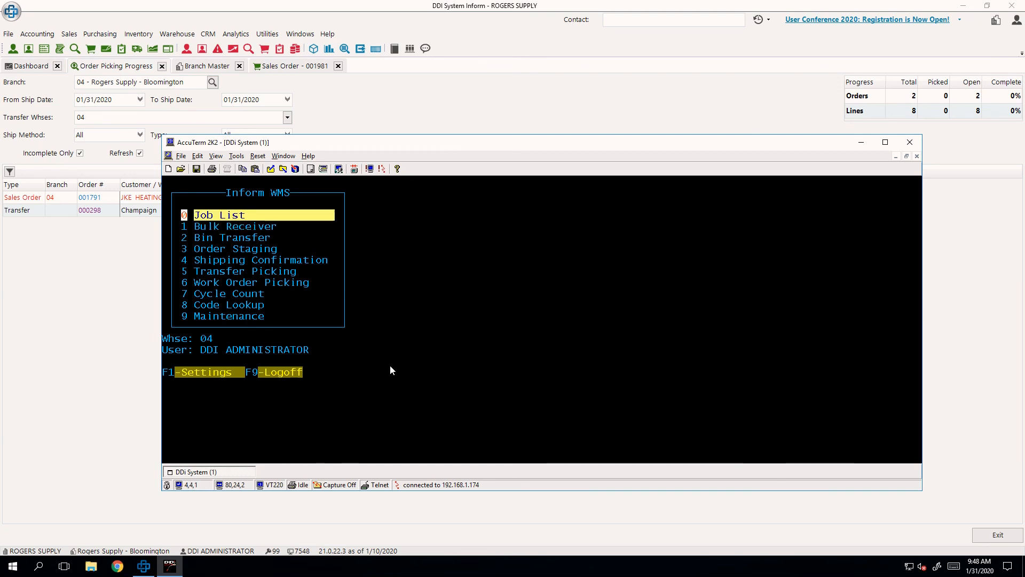
key(1)
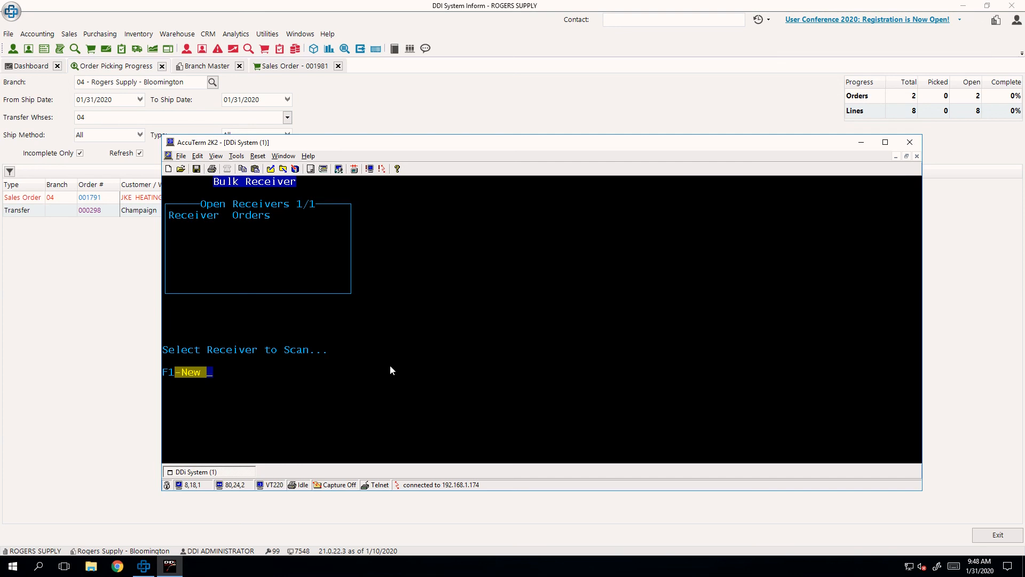
key(F1)
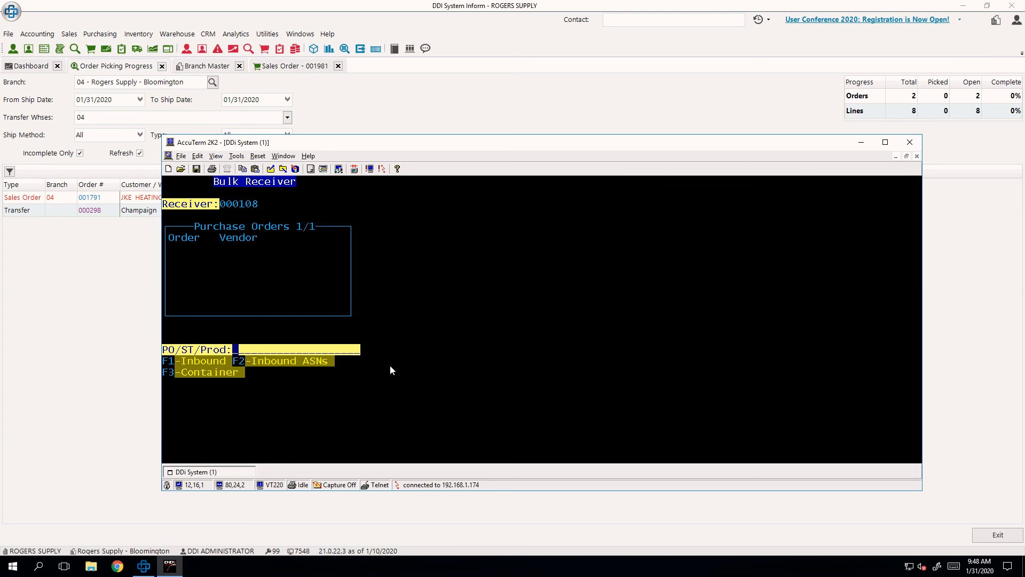
key(Return)
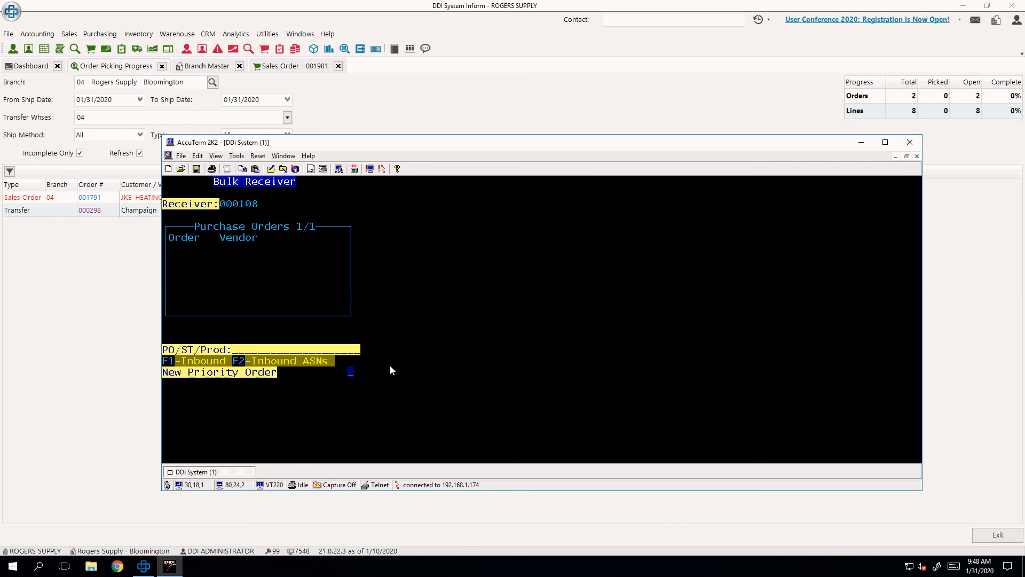
key(Return)
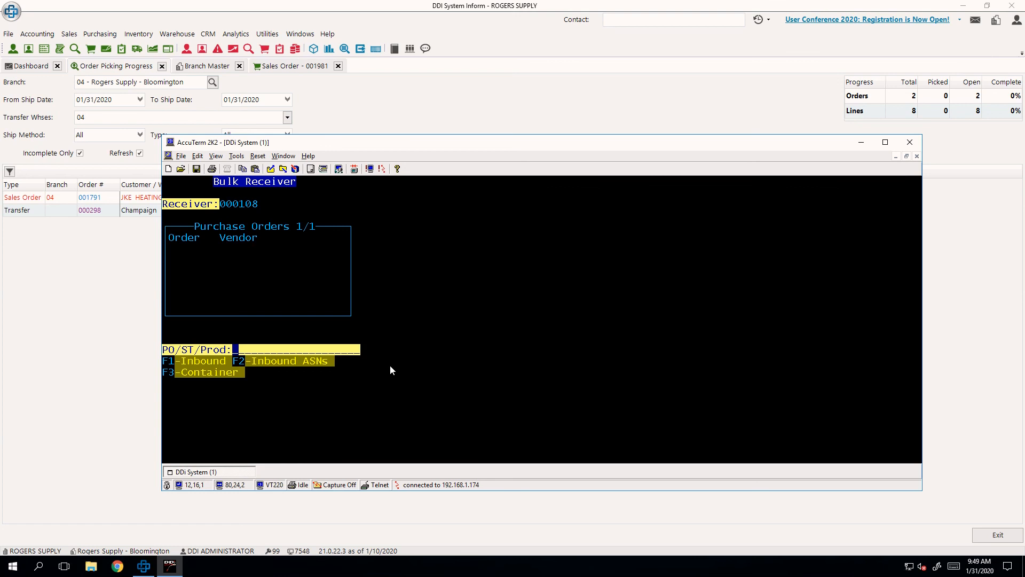
- Try to add order 001973 to the new receiver
text(001973)
key(Return)
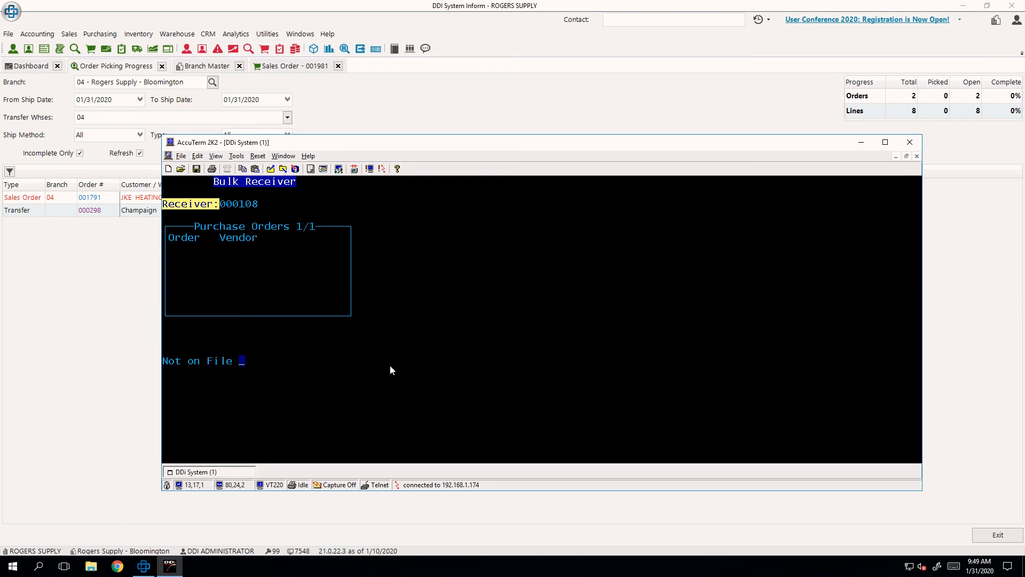
key(Return)
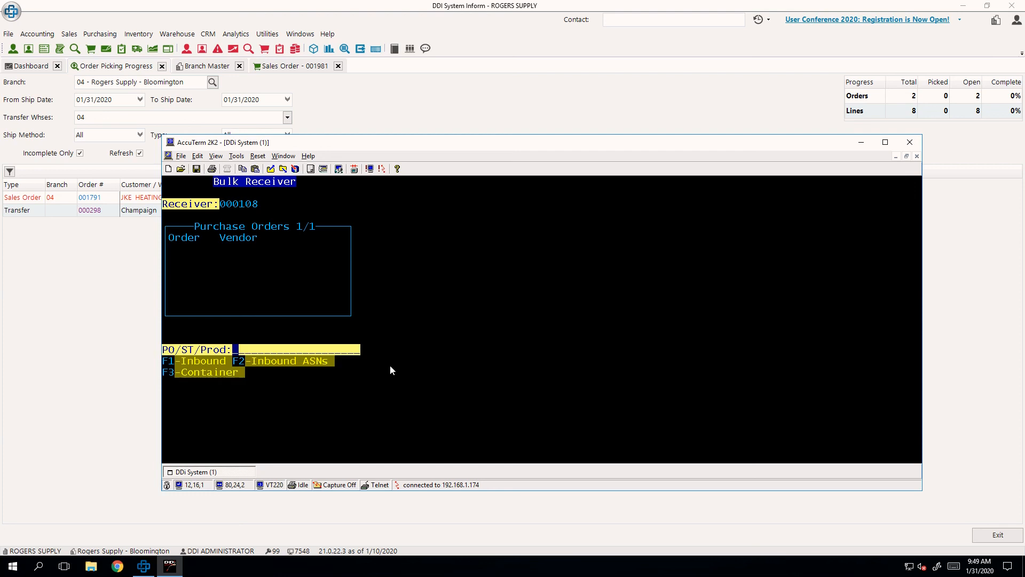
- Add purchase order 001097 to the receiver and proceed to product scanning
text(001097)
key(Return)
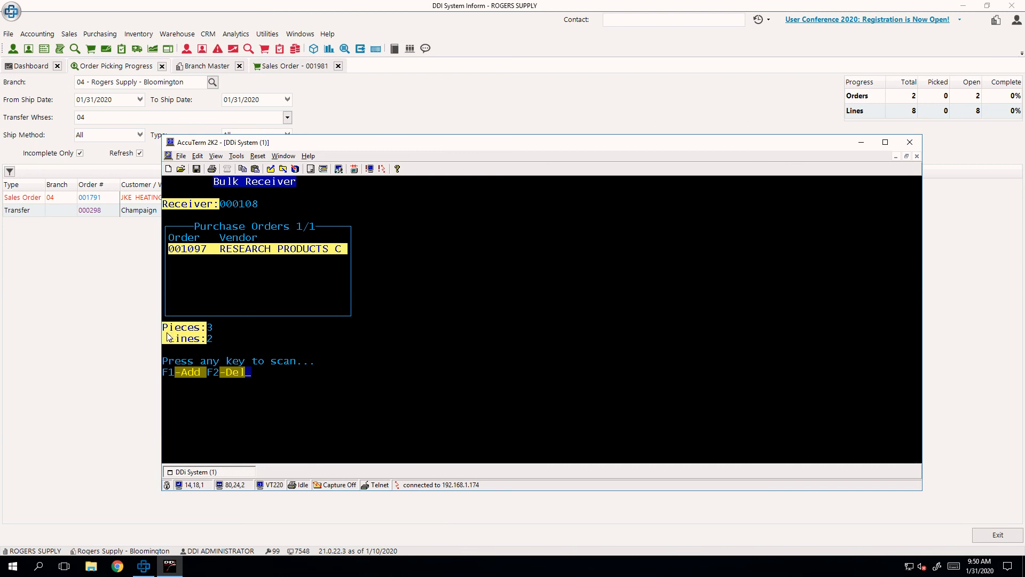
drag(203, 332, 171, 343)
click(268, 343)
key(Return)
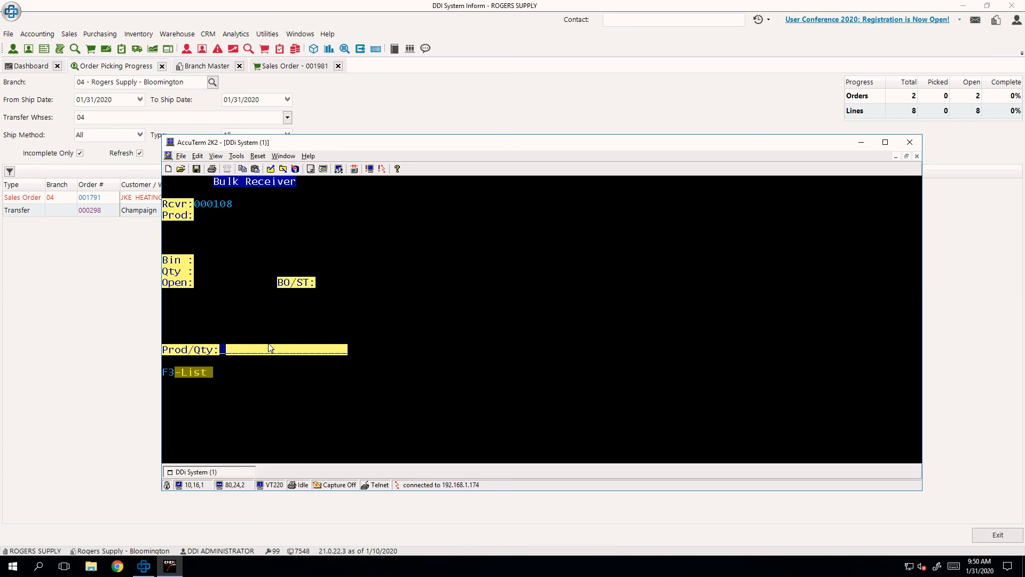
- Review the open products on receiver 000108, then return to the product entry prompt
click(210, 380)
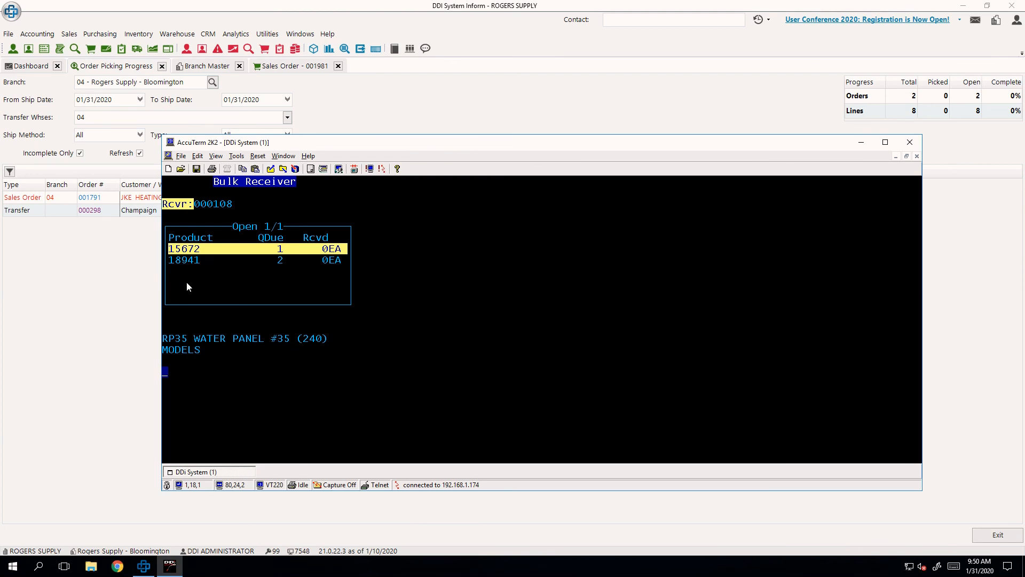
key(Down)
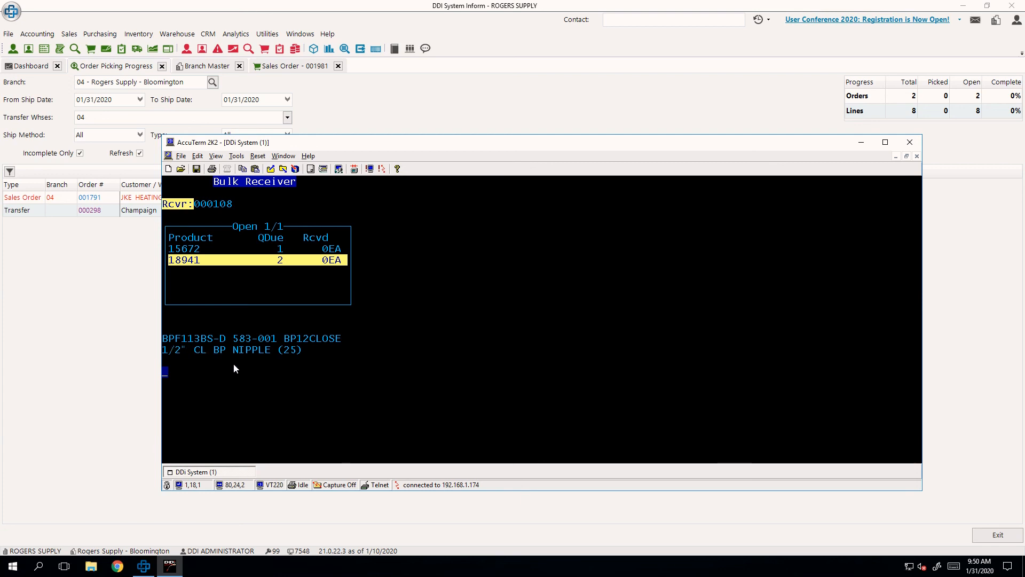
key(Up)
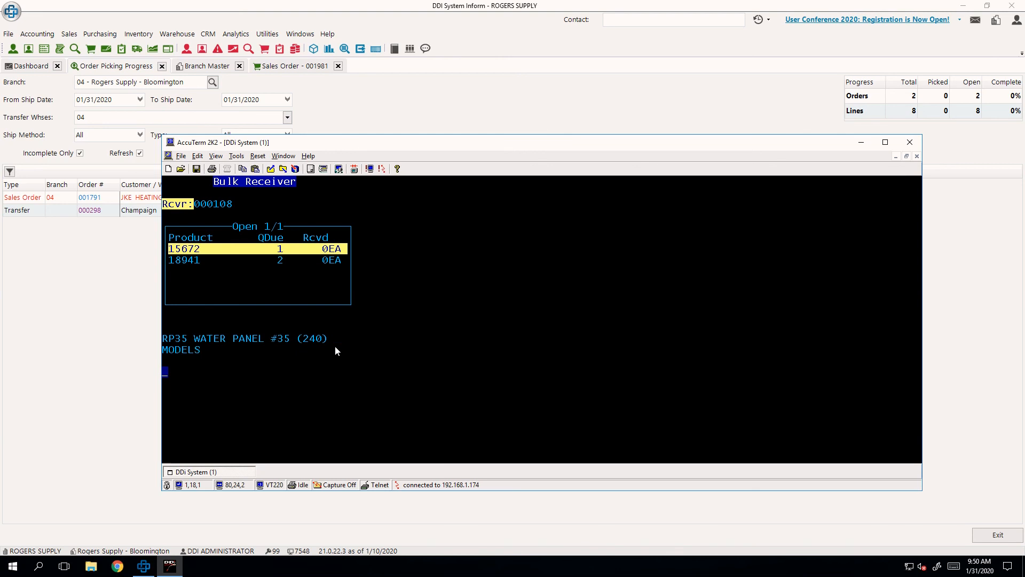
key(Escape)
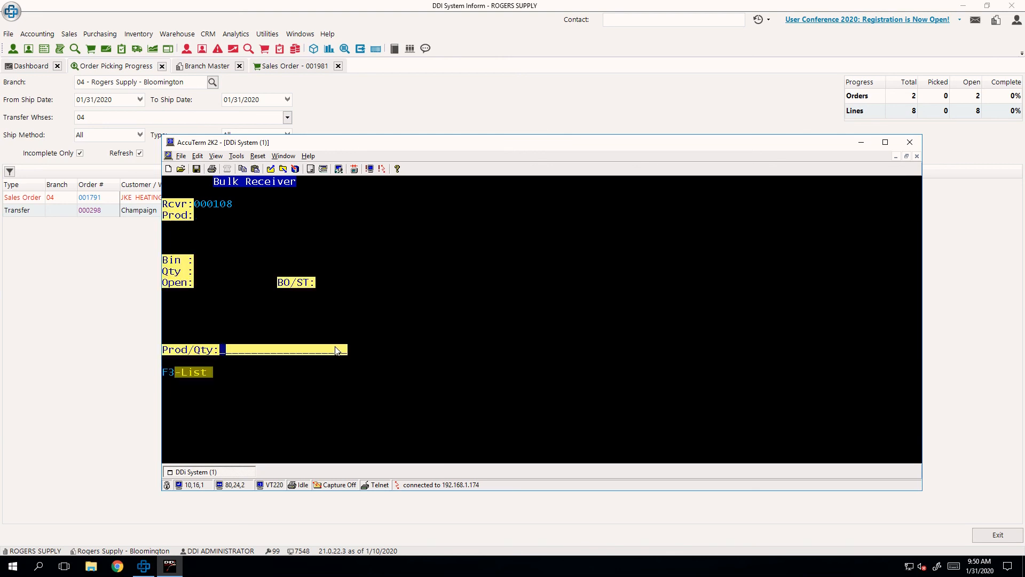
- Enter product 15672 on the receiver and view the customer orders linked to it
text(15672)
key(Return)
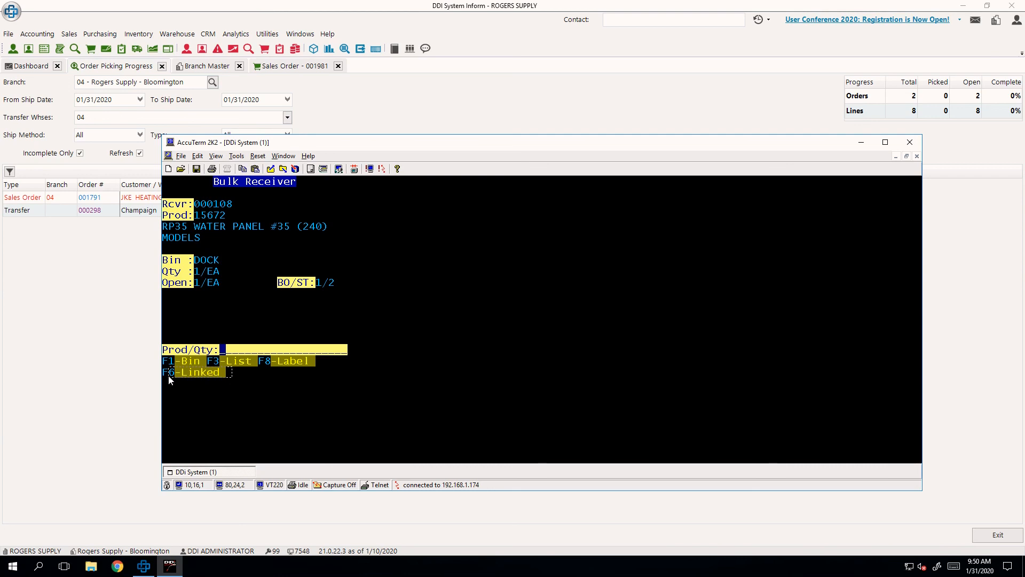
drag(166, 374, 230, 375)
click(223, 396)
key(F6)
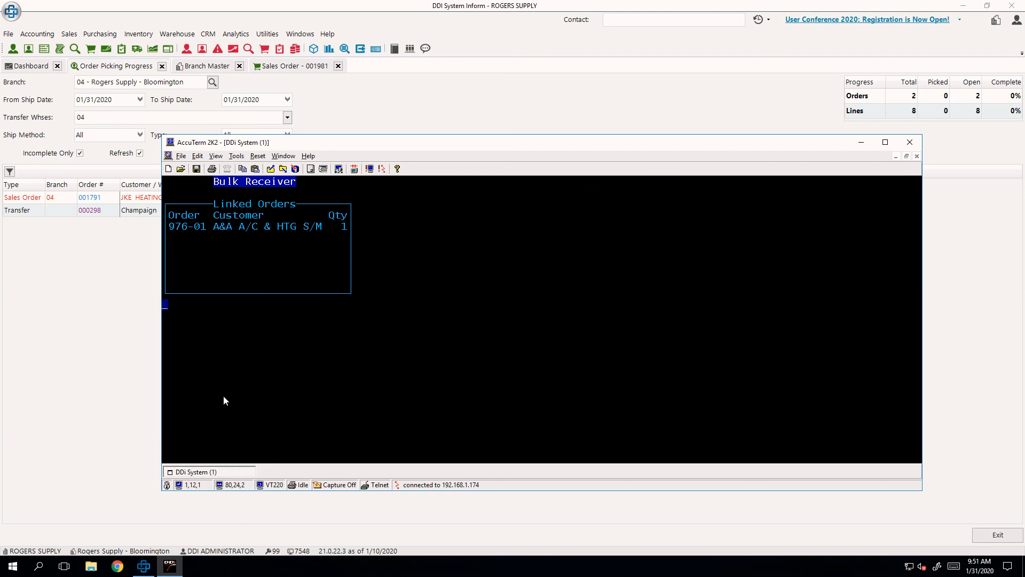
key(Return)
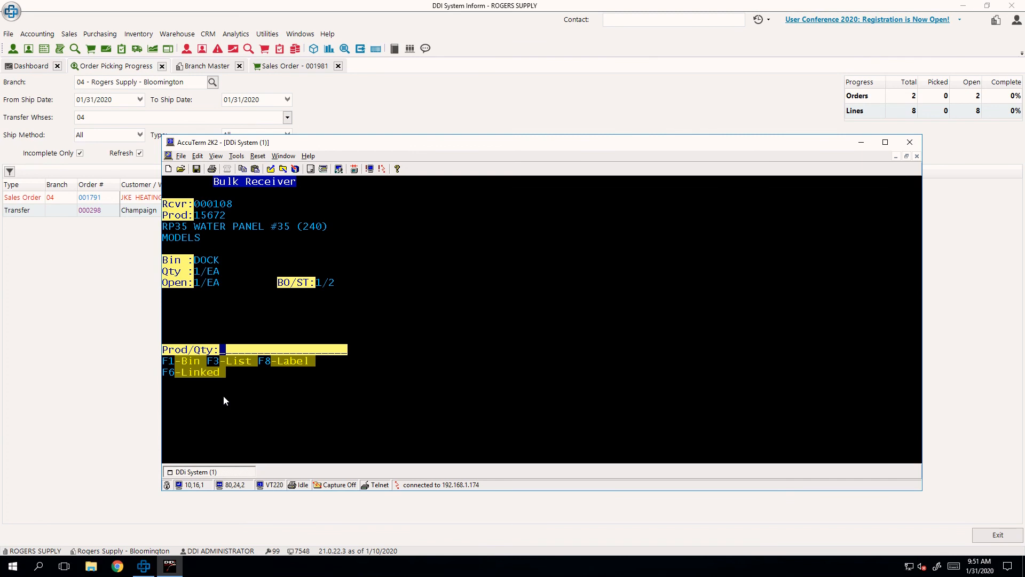
- Enter product 18941 three times on the receiver and accept the excess quantity
text(18941)
key(Return)
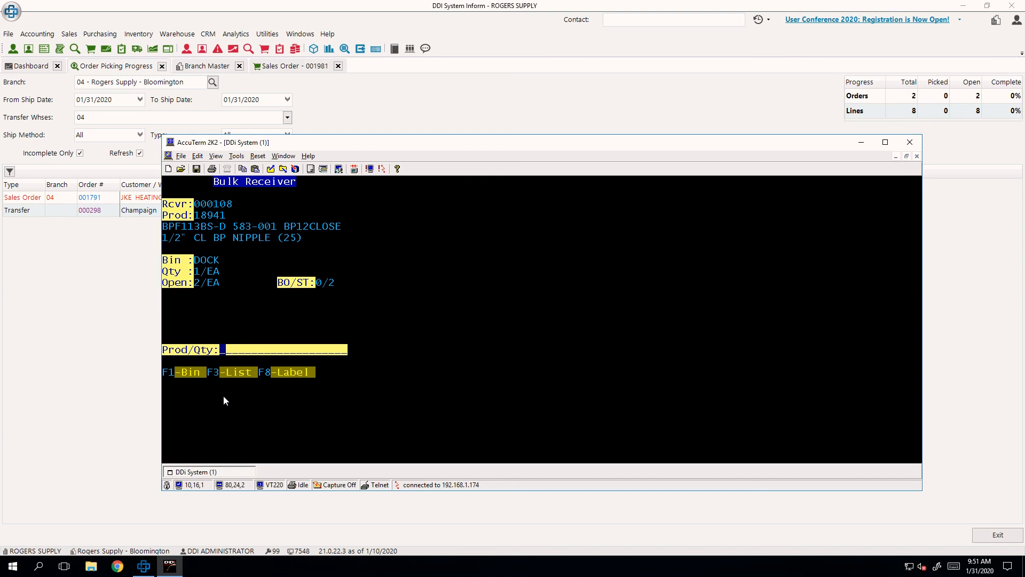
text(2)
key(BackSpace)
text(18941)
key(Return)
mouse_move(195, 277)
mouse_down()
mouse_move(222, 277)
mouse_move(193, 288)
mouse_up()
click(232, 299)
text(18941)
key(Return)
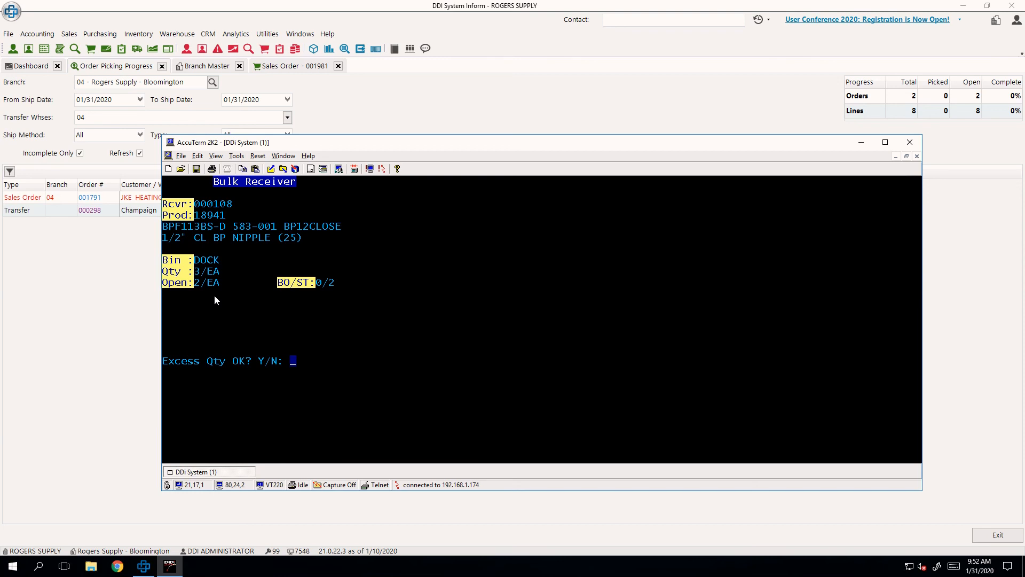
text(Y)
key(Return)
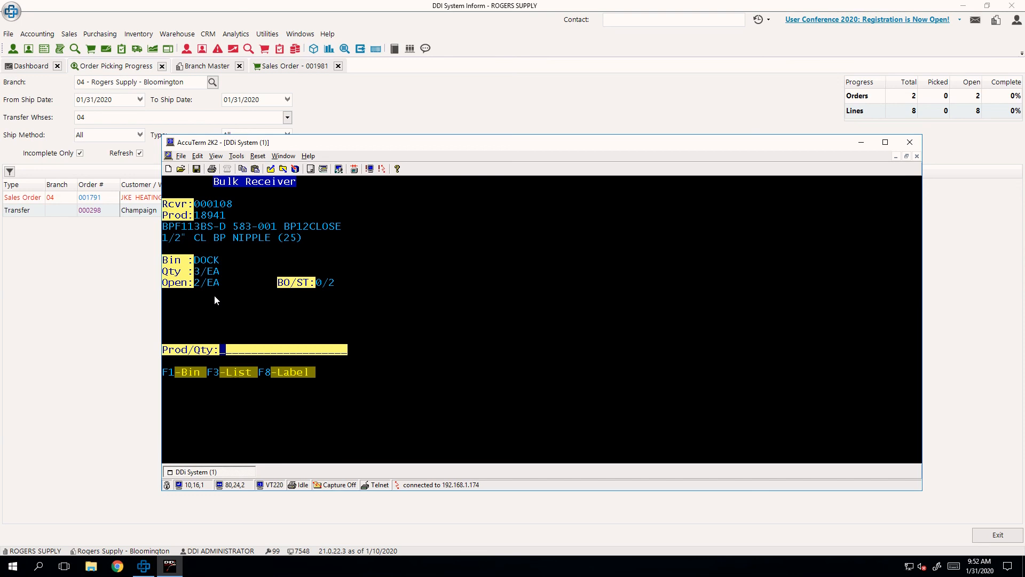
- Reduce the received quantity of product 18941 by 1, then open the label count prompt and leave it blank
text(-1)
key(Return)
drag(318, 383, 262, 367)
click(323, 423)
key(F8)
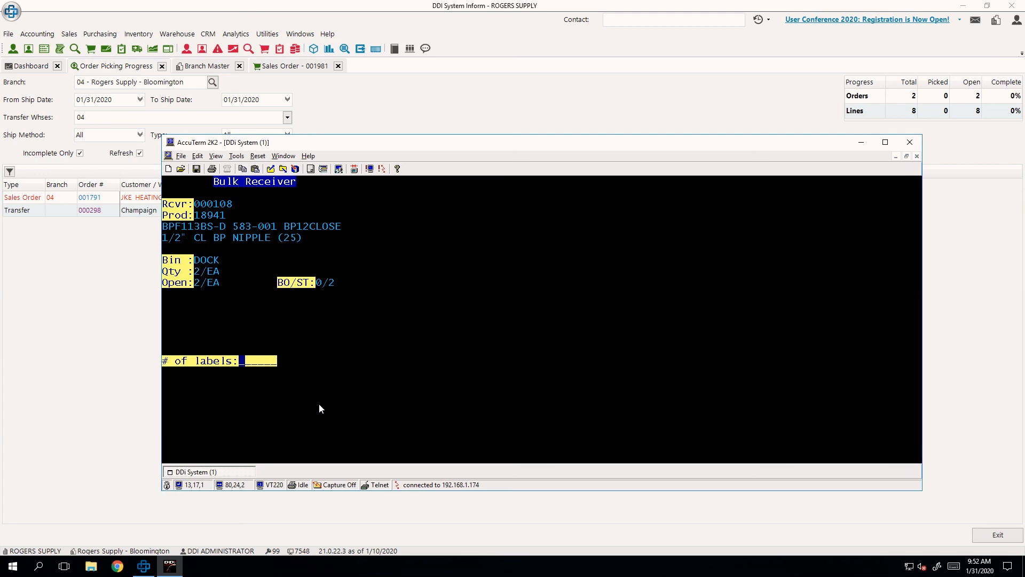
key(Return)
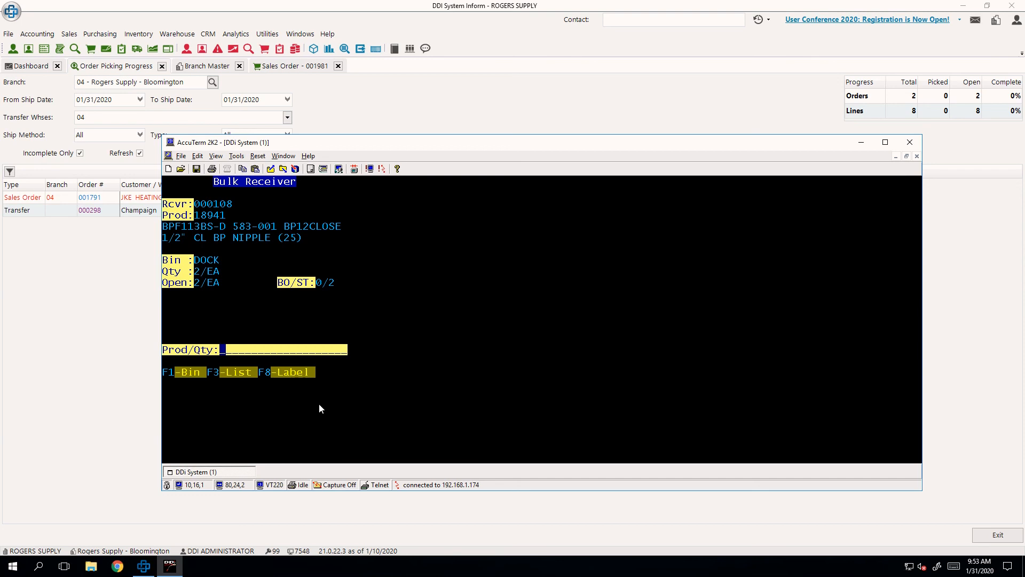
- Check the receiver's open and completed product lists, then return to product entry
key(F3)
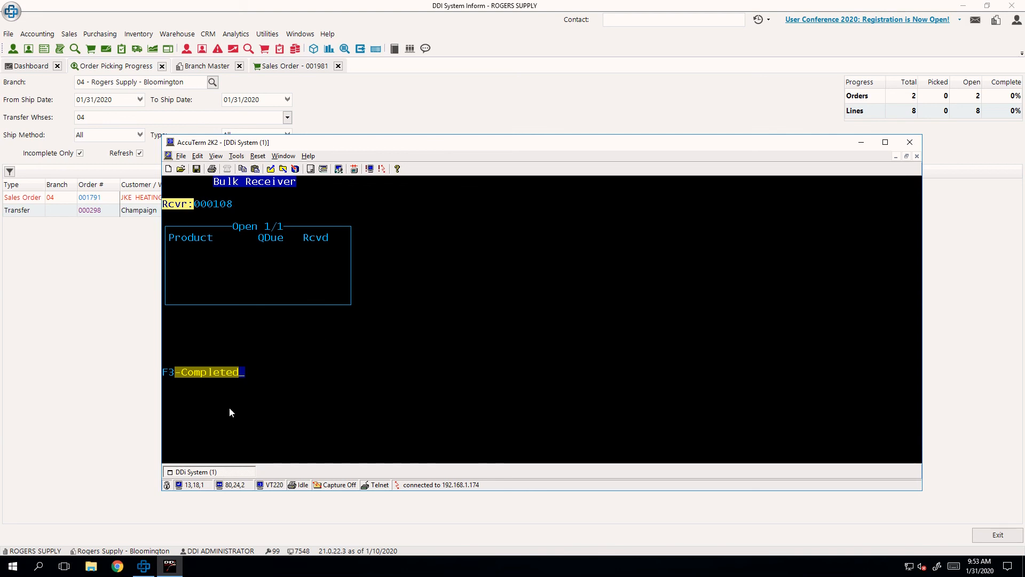
drag(250, 388, 162, 356)
key(F3)
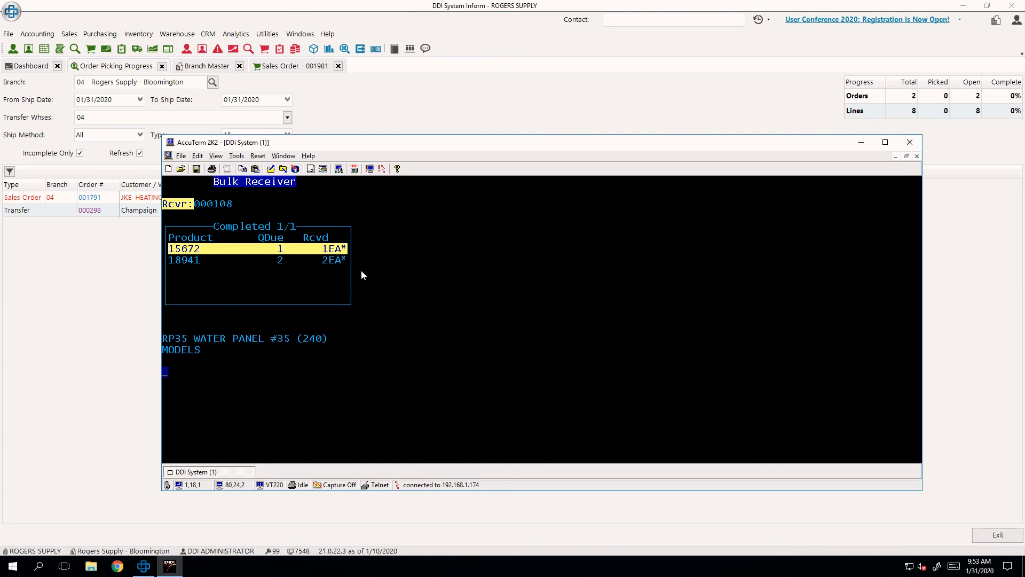
key(Escape)
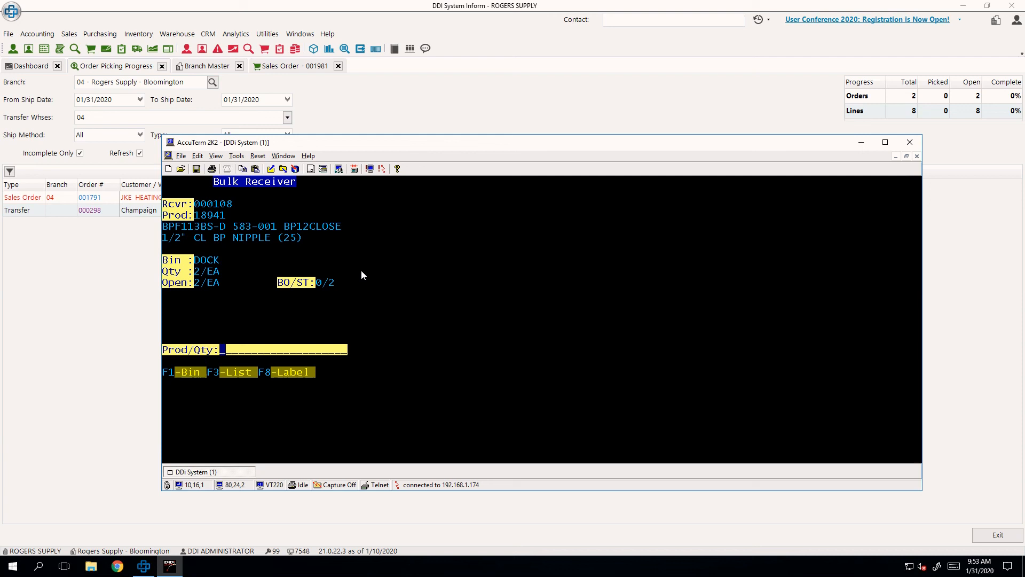
- Update receiver 000108 to post it, decline the receiving ticket and return to the Inform WMS main menu
key(Escape)
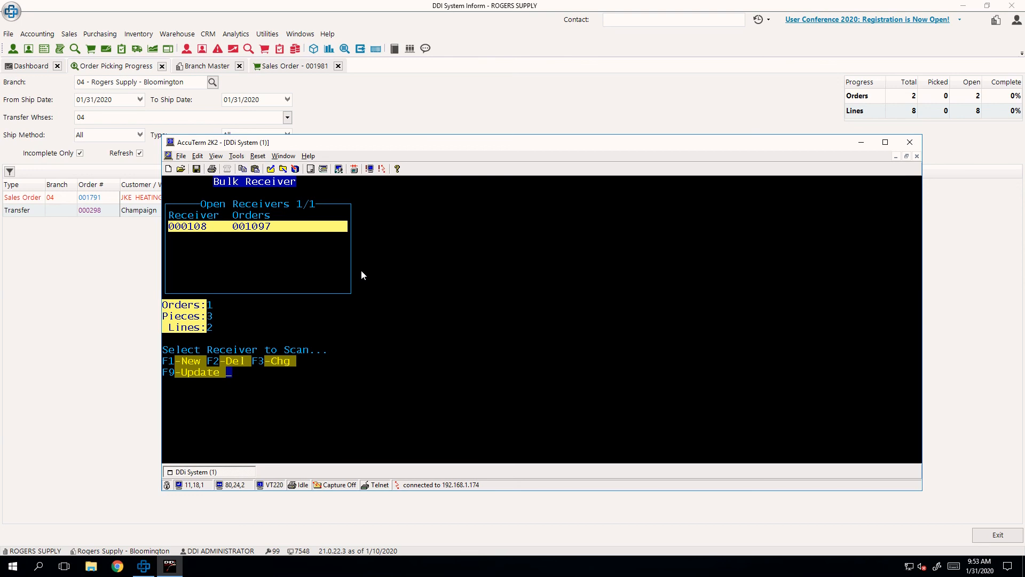
drag(231, 380, 172, 378)
key(F9)
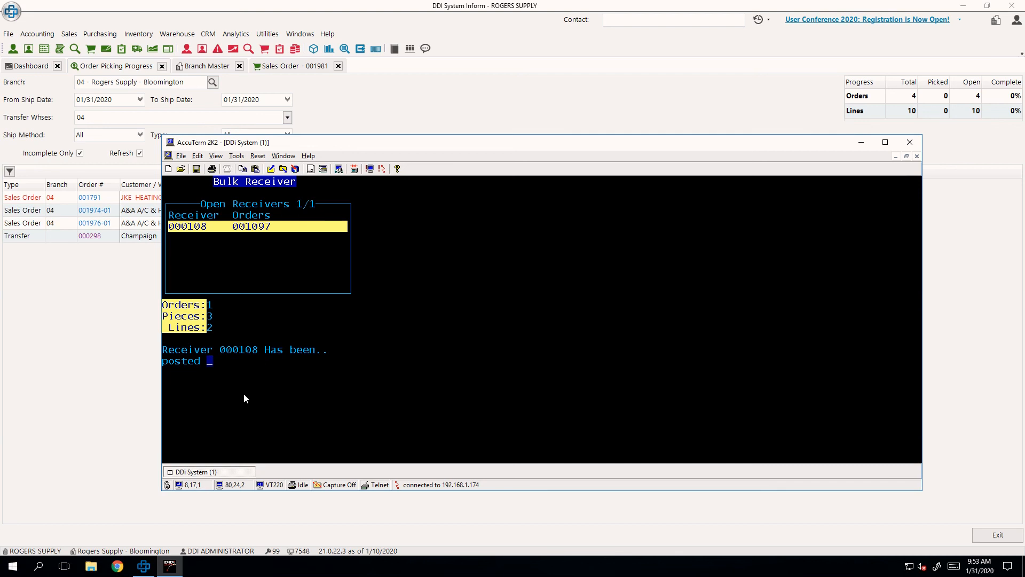
key(Return)
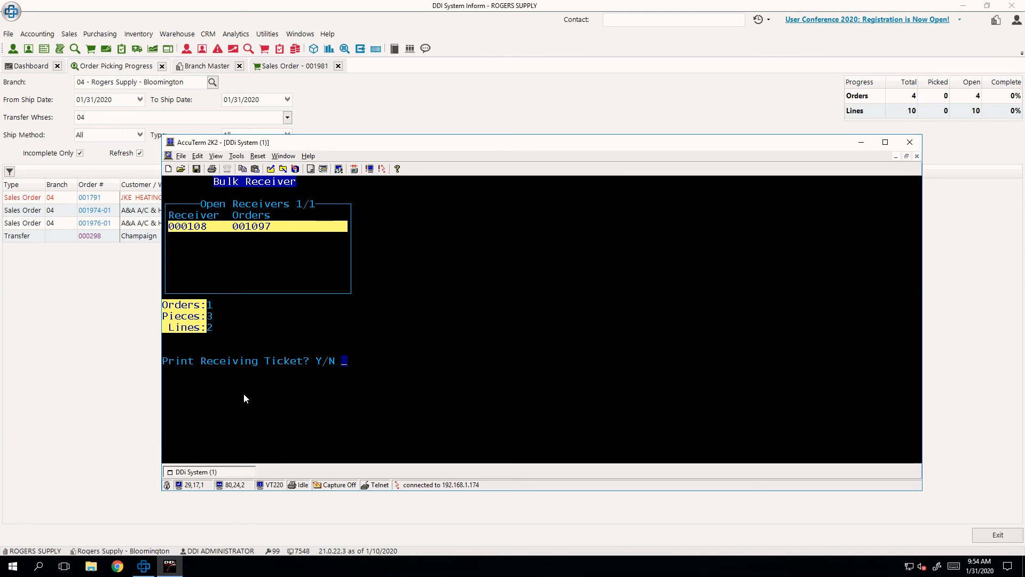
key(n)
key(Escape)
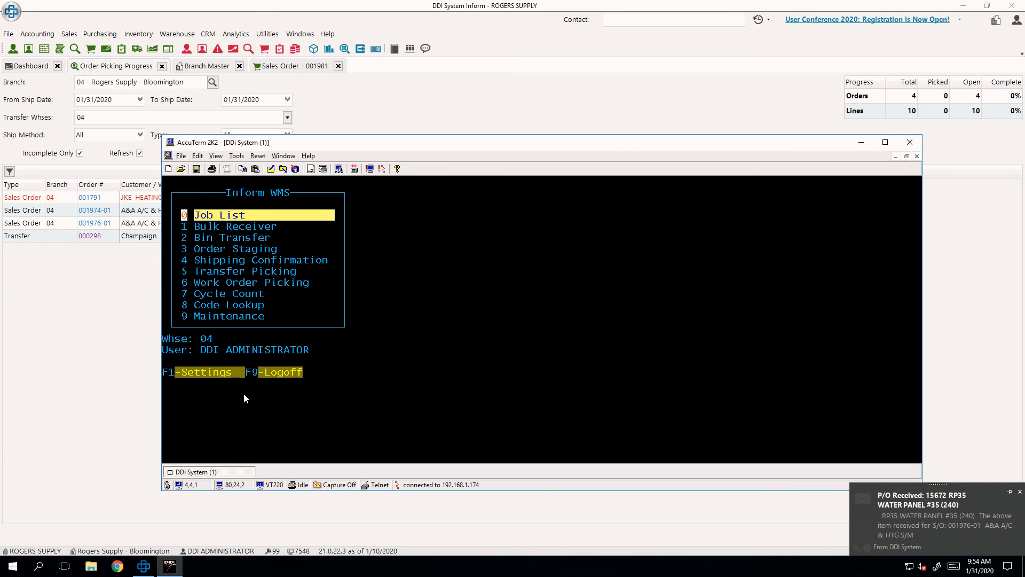
- Complete the Bin Trans job for product 15672, transferring 1 from DOCK to WH0319AA, and reject any remote connection request
key(Return)
key(Down)
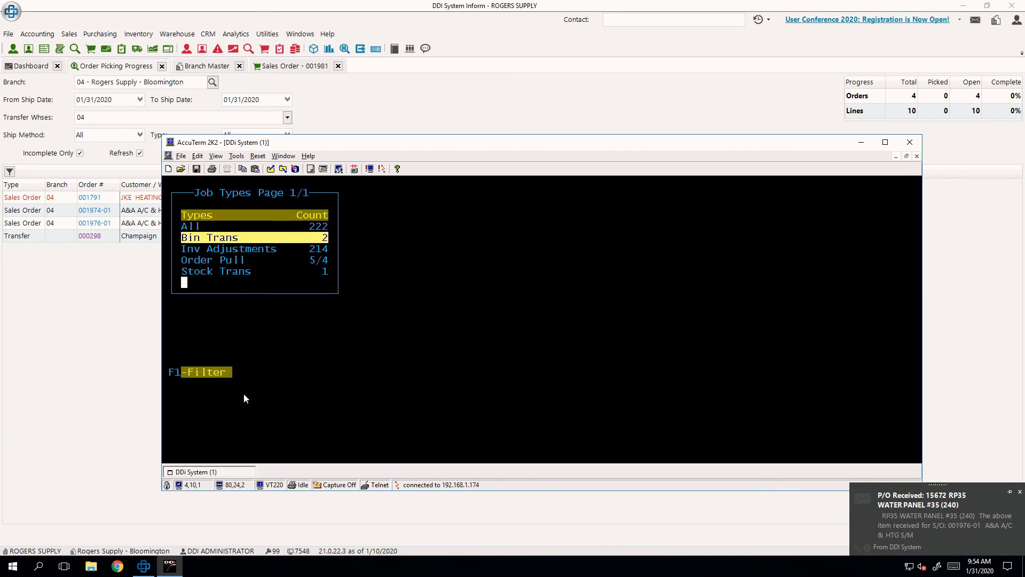
key(Return)
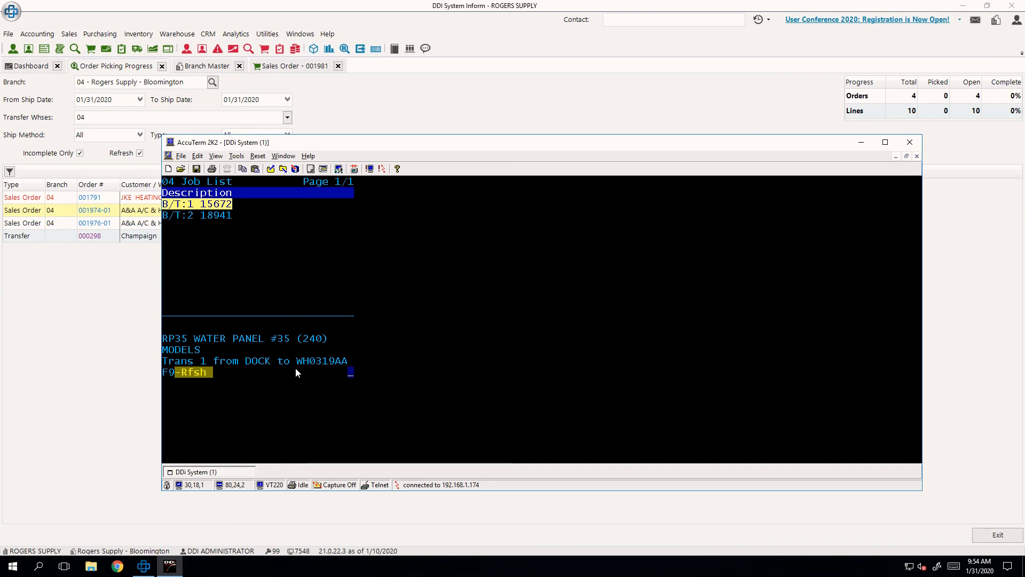
key(Return)
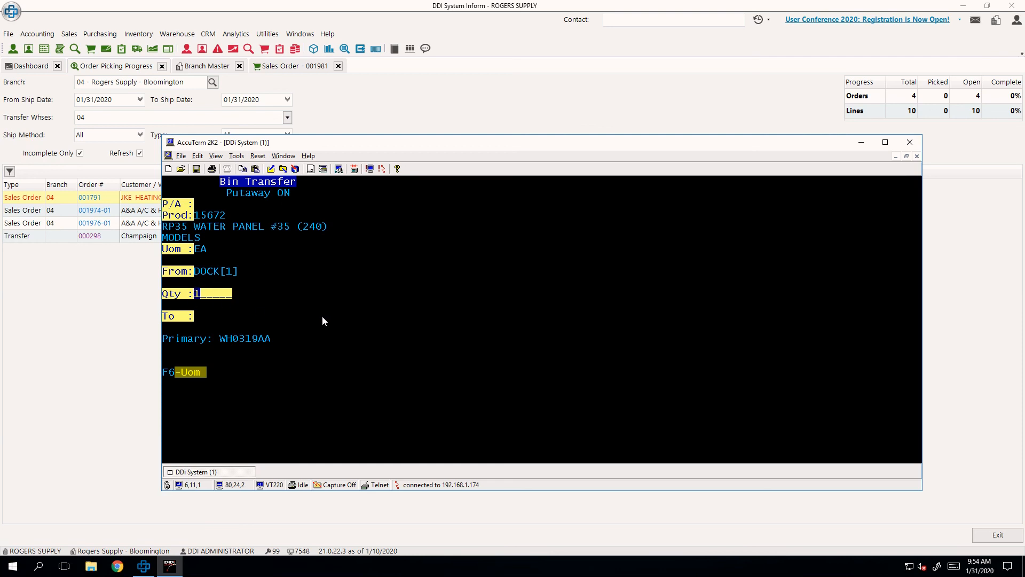
key(Return)
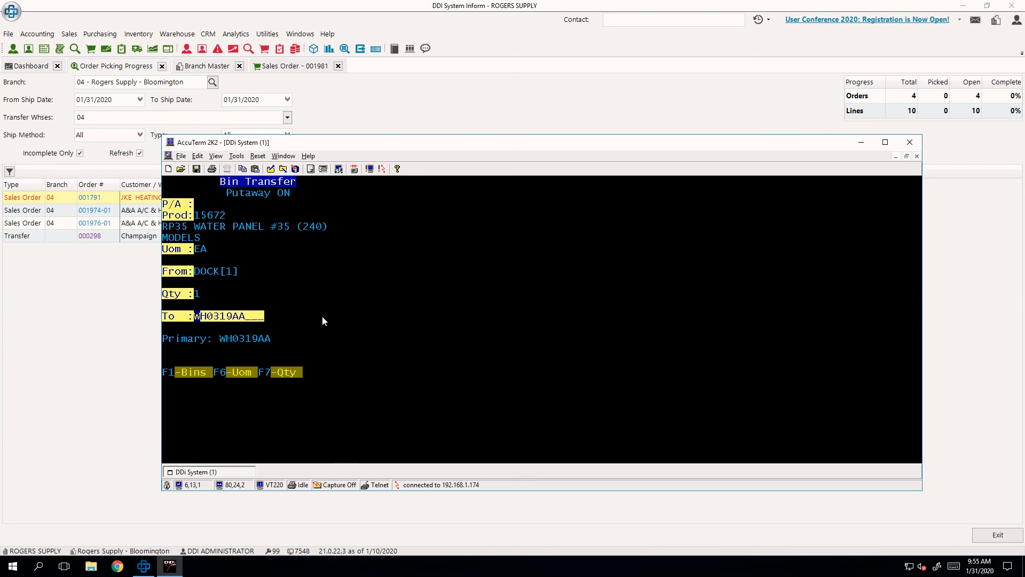
key(Return)
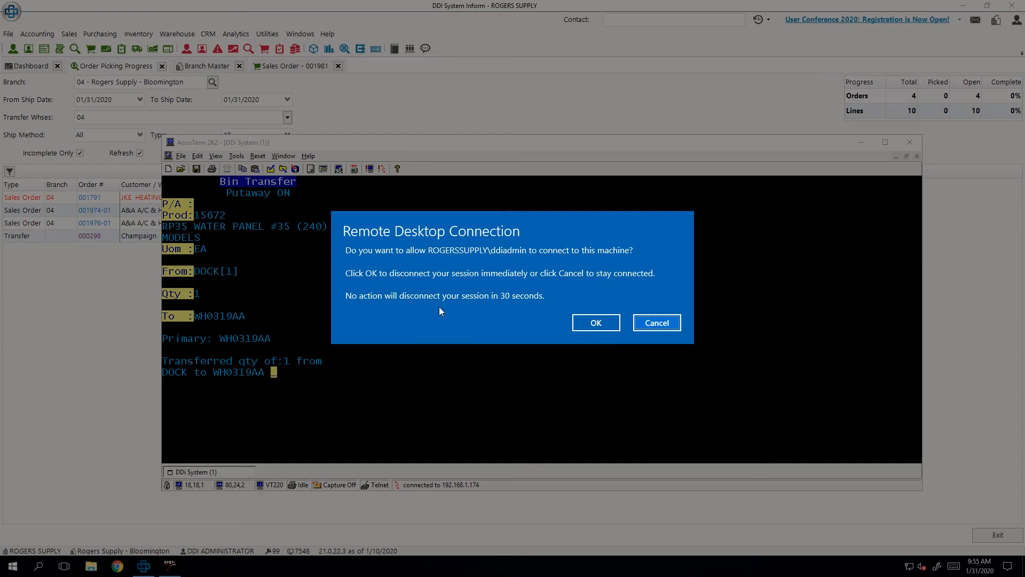
click(657, 323)
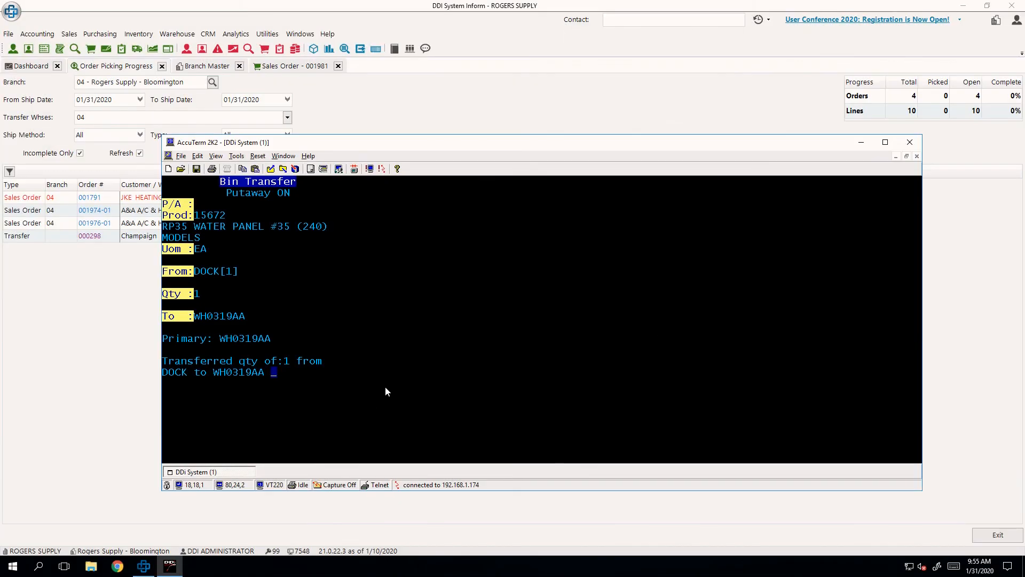
key(Return)
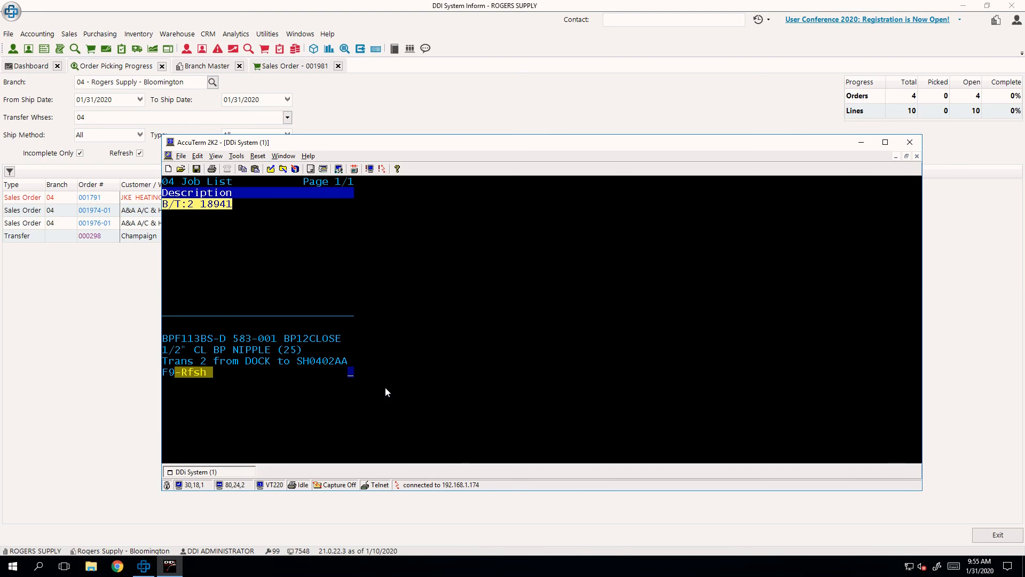
- Leave the job list and select Bin Transfer in the Inform WMS main menu
key(Escape)
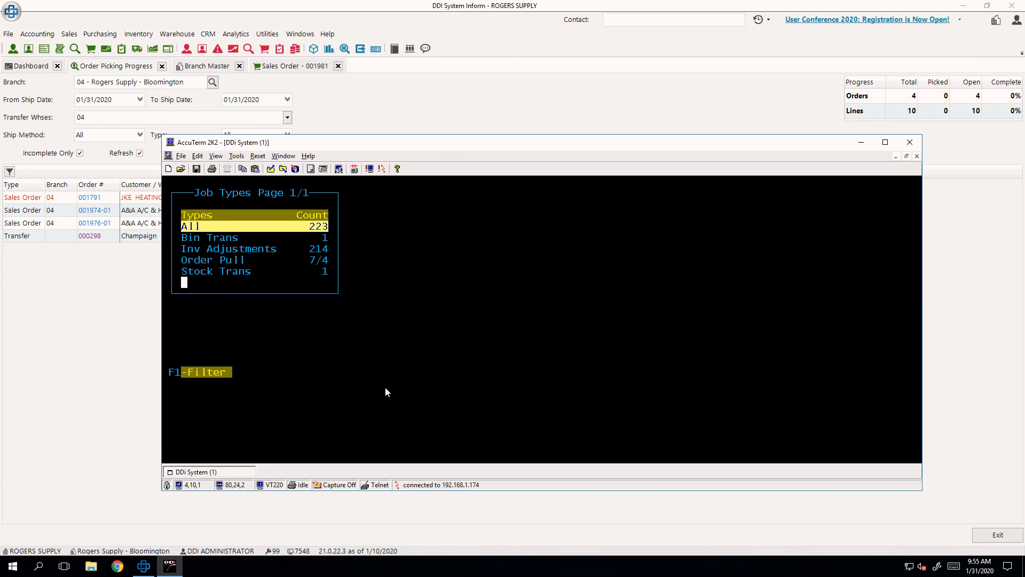
key(Escape)
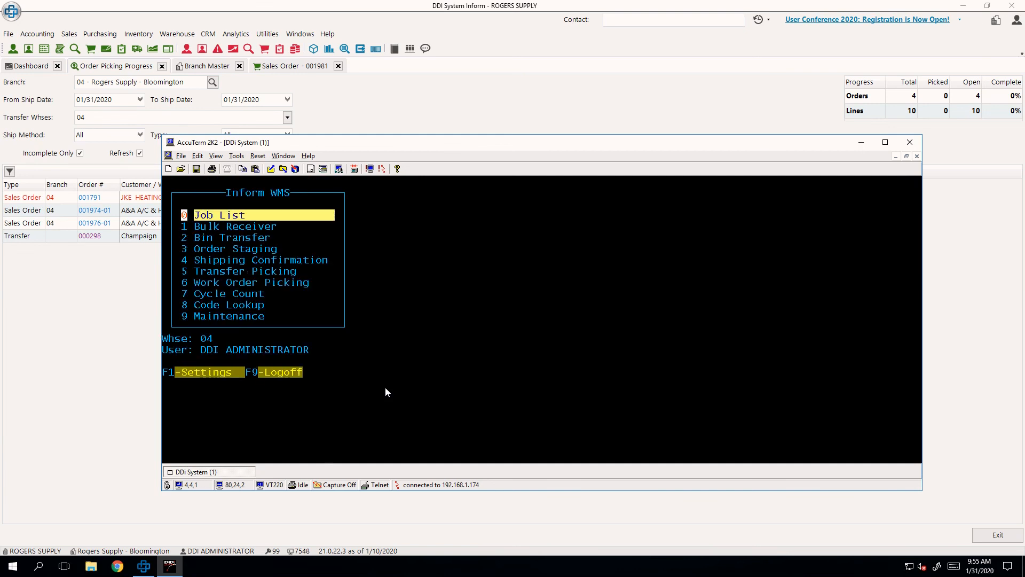
key(Down)
key(Down)
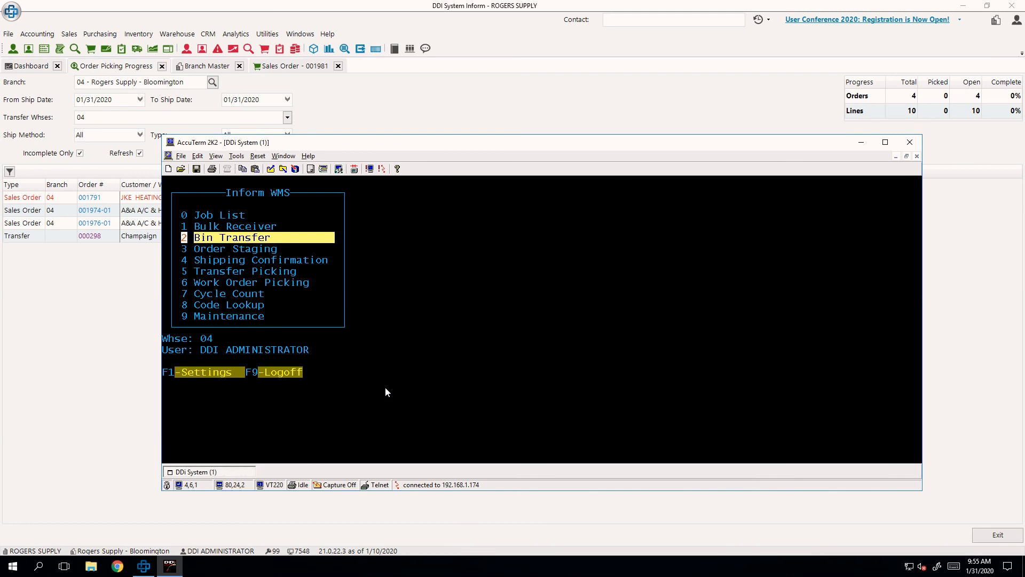